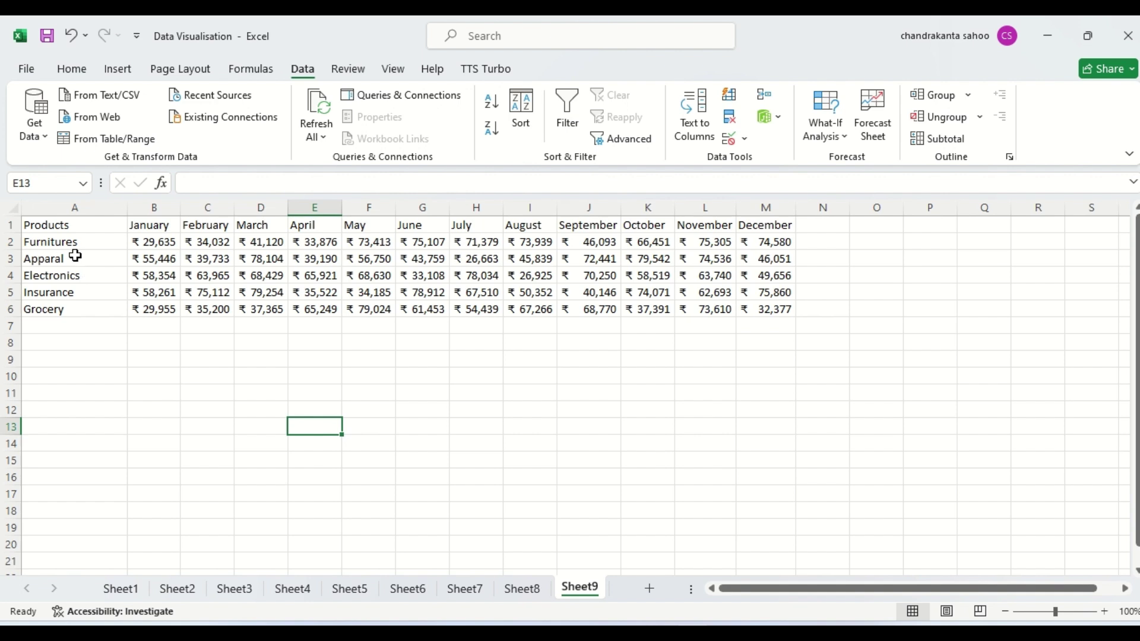
{"action": "left_click", "coordinate": [53, 244]}
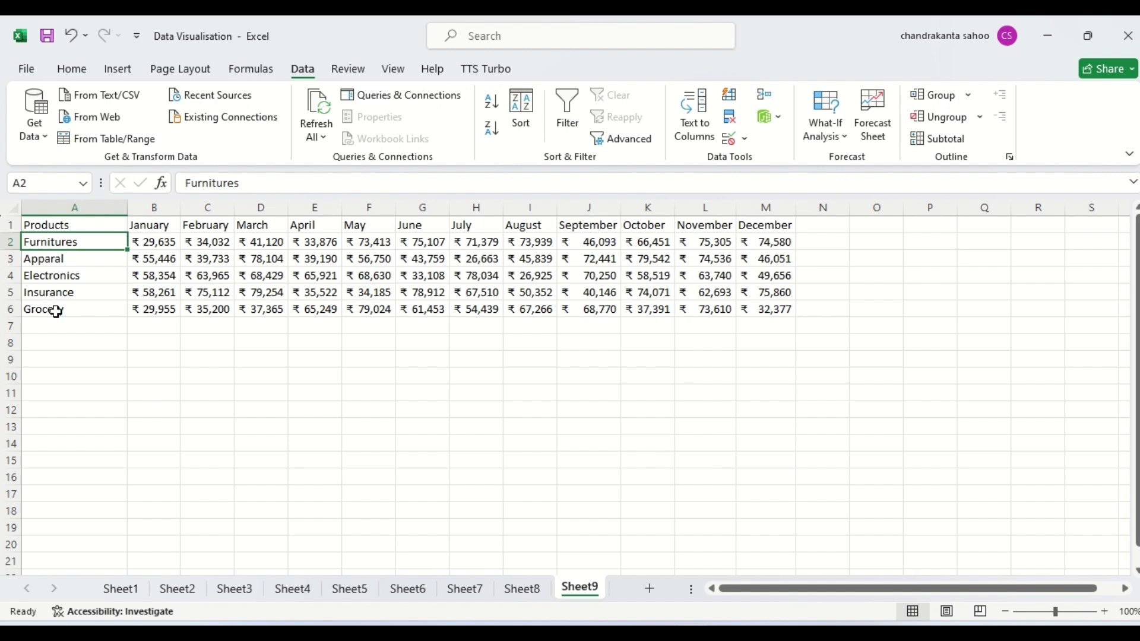
{"action": "left_click", "coordinate": [154, 229]}
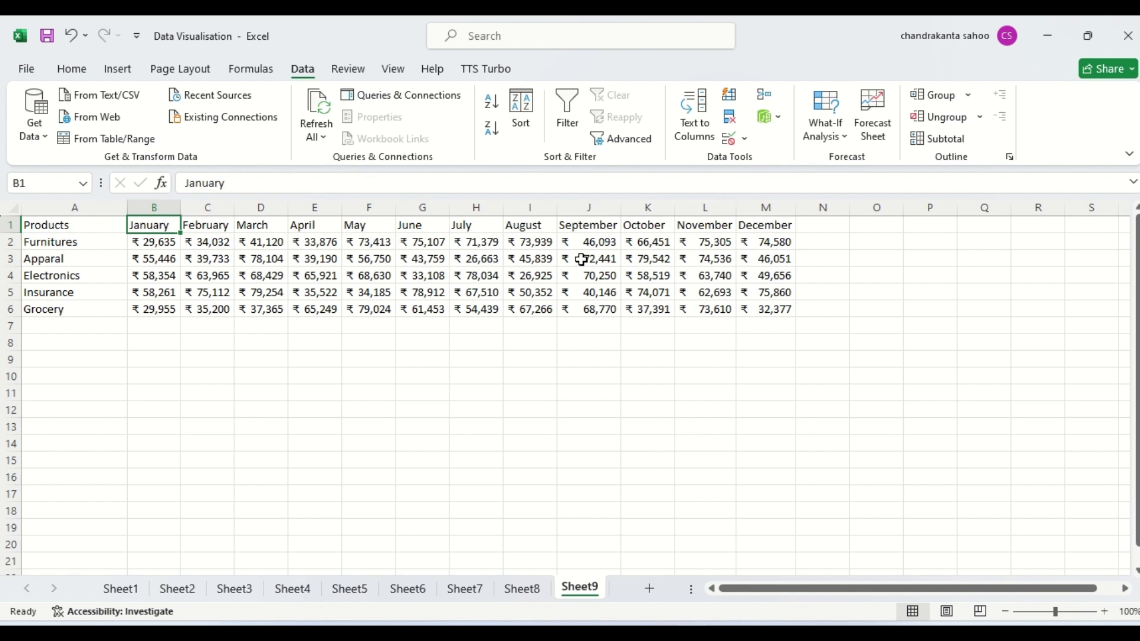
{"action": "left_click", "coordinate": [400, 407]}
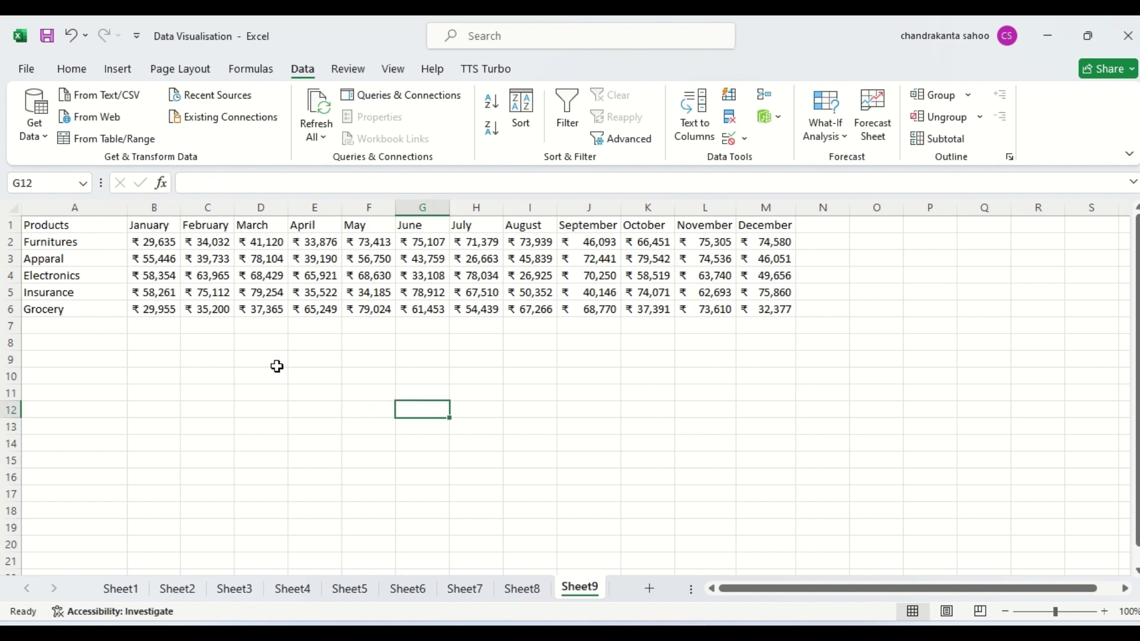
Insert a 2-D clustered column chart from the whole product sales table A1:M6
{"action": "left_click", "coordinate": [48, 228]}
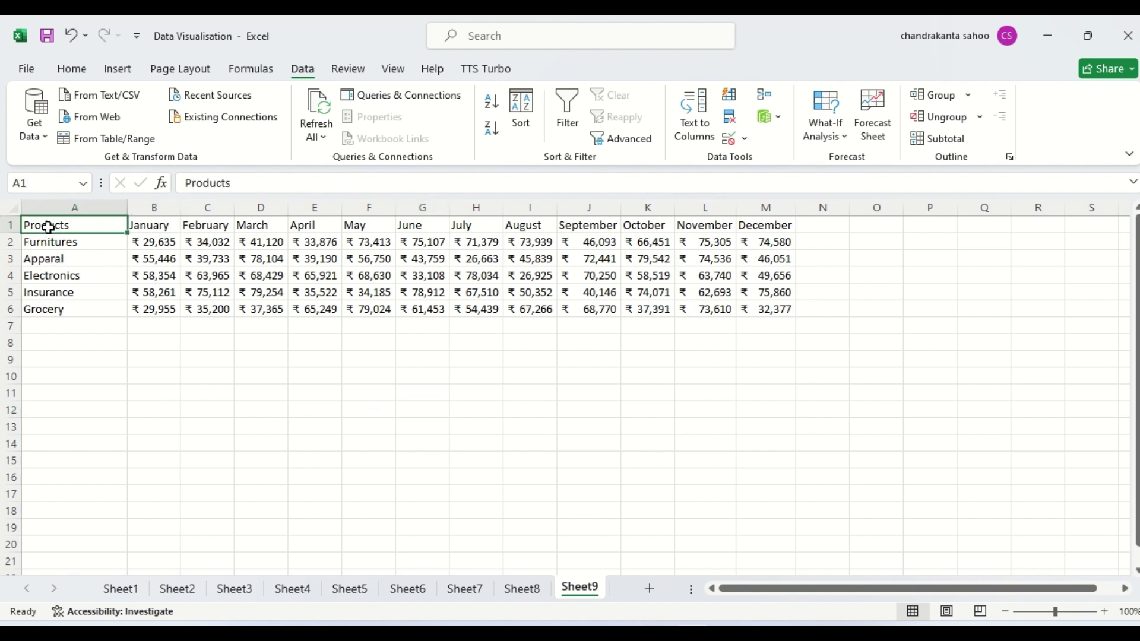
{"action": "key", "text": "shift+Right"}
{"action": "key", "text": "shift+Right"}
{"action": "key", "text": "shift+Right"}
{"action": "key", "text": "shift+Right"}
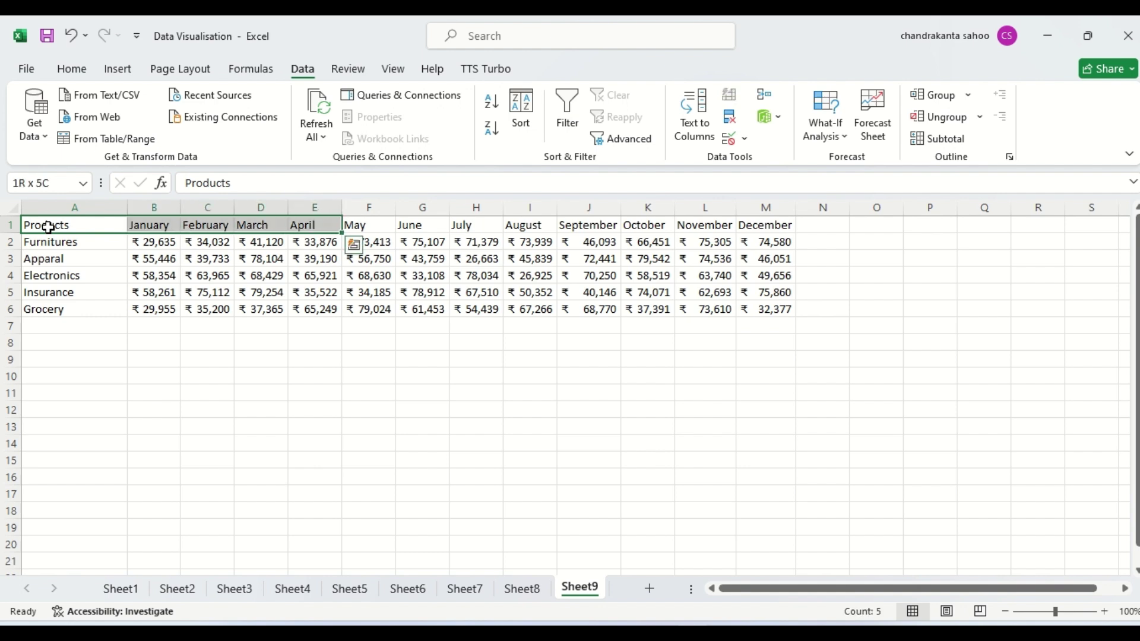
{"action": "key", "text": "ctrl+shift+Right"}
{"action": "key", "text": "ctrl+shift+Down"}
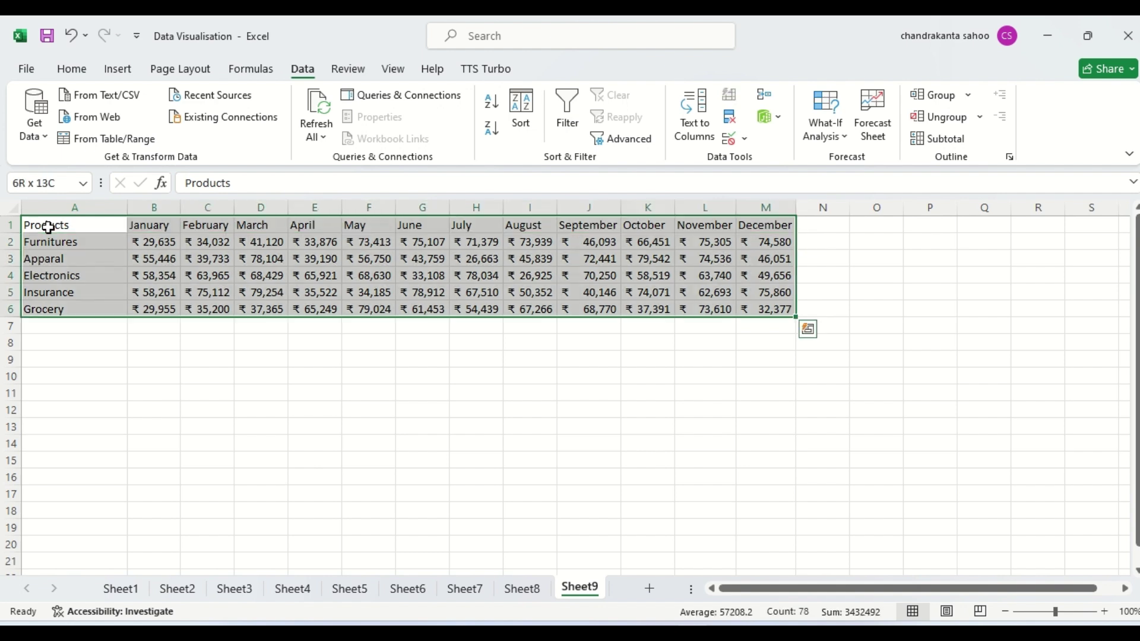
{"action": "left_click", "coordinate": [118, 70]}
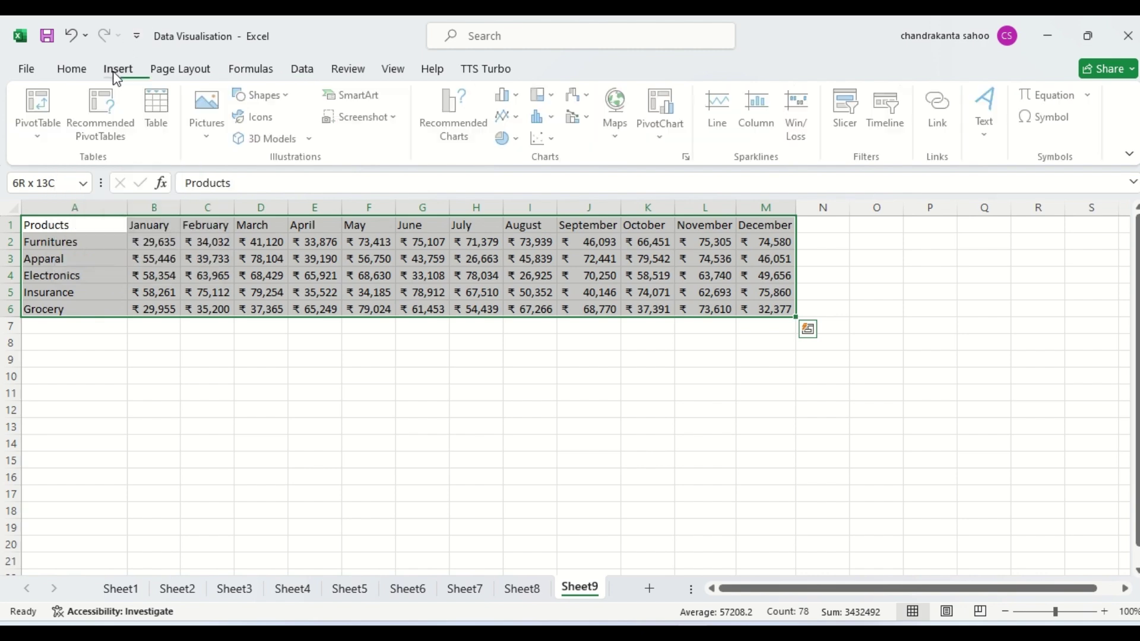
{"action": "left_click", "coordinate": [508, 96]}
{"action": "left_click", "coordinate": [518, 158]}
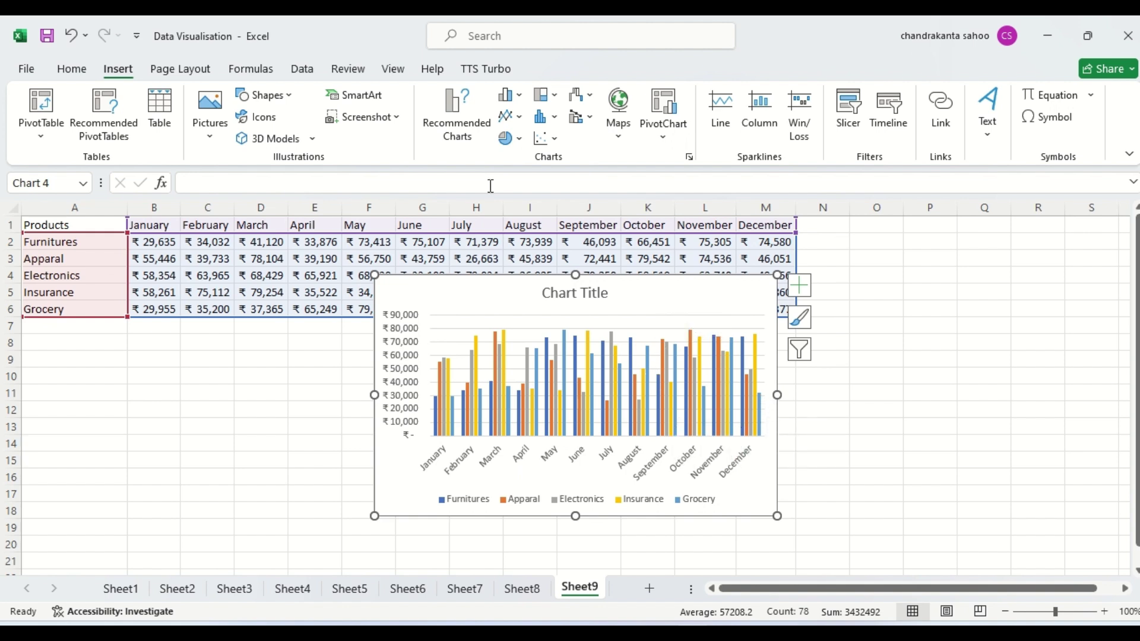
Switch the sales chart to a 2-D line chart and delete it from the sheet
{"action": "left_click", "coordinate": [518, 115]}
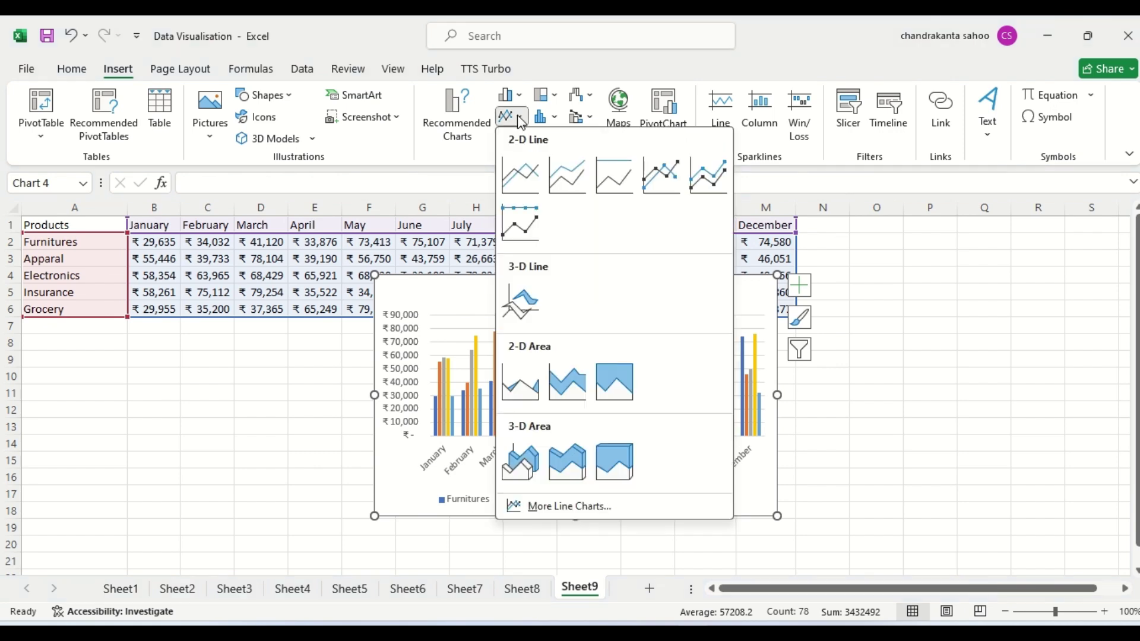
{"action": "left_click", "coordinate": [520, 177]}
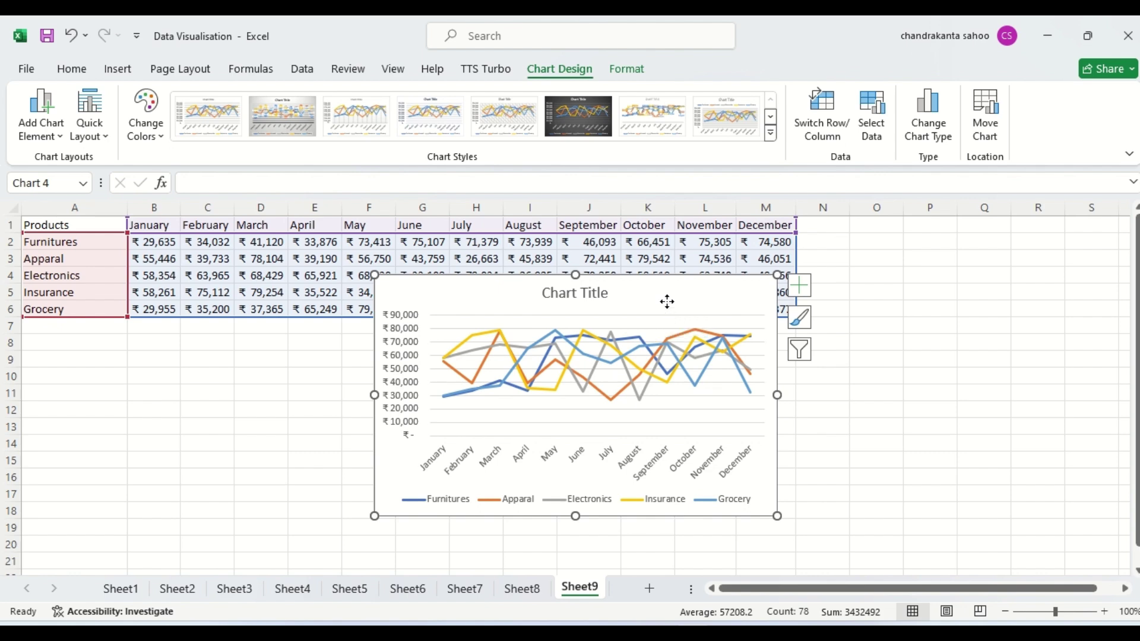
{"action": "key", "text": "Delete"}
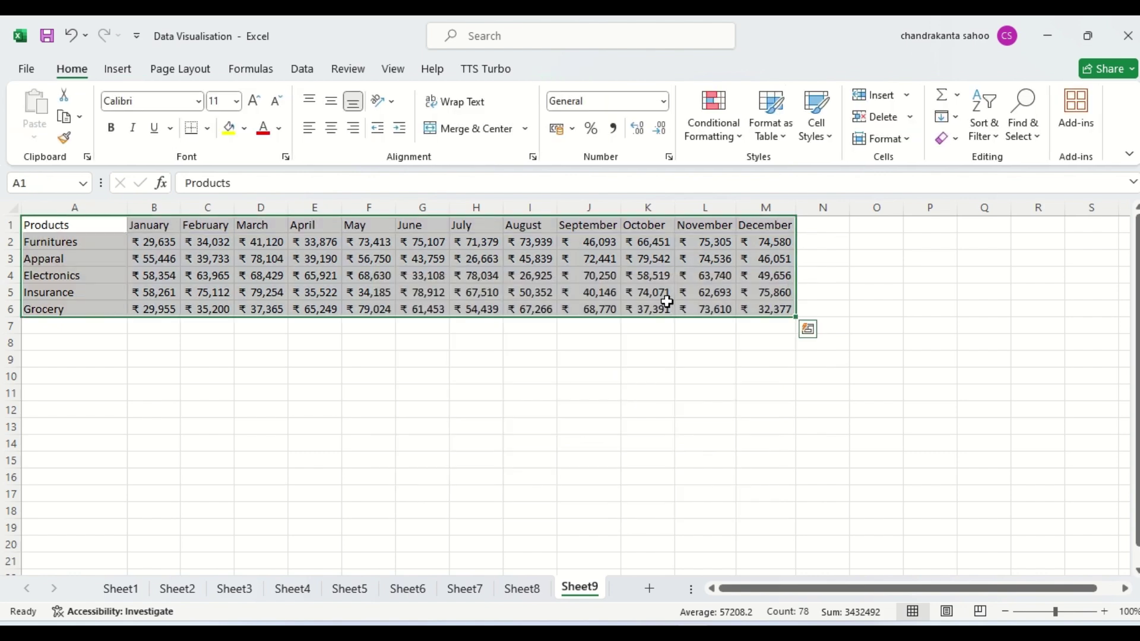
{"action": "left_click", "coordinate": [482, 375]}
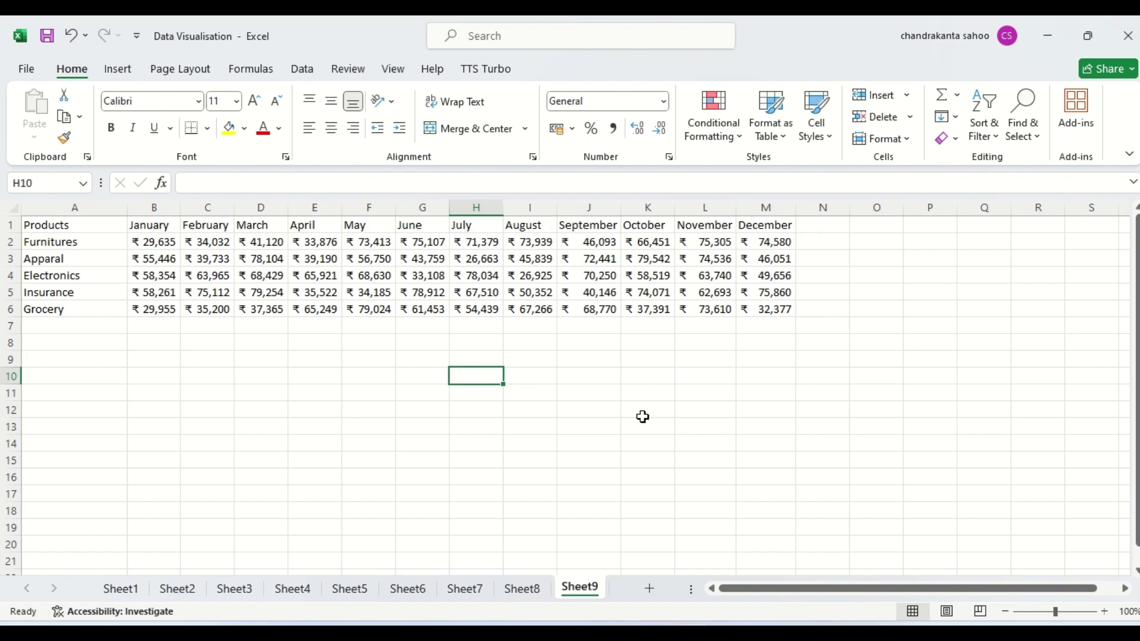
Open the data validation settings for cell N10 and allow only values from a List
{"action": "left_click", "coordinate": [811, 373]}
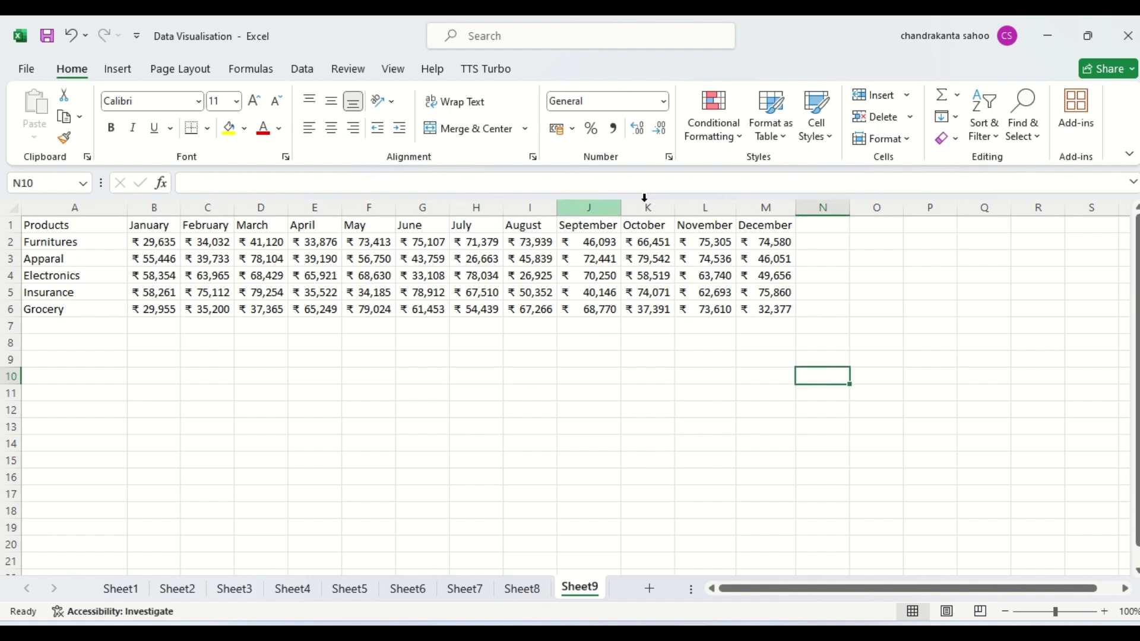
{"action": "left_click", "coordinate": [304, 72]}
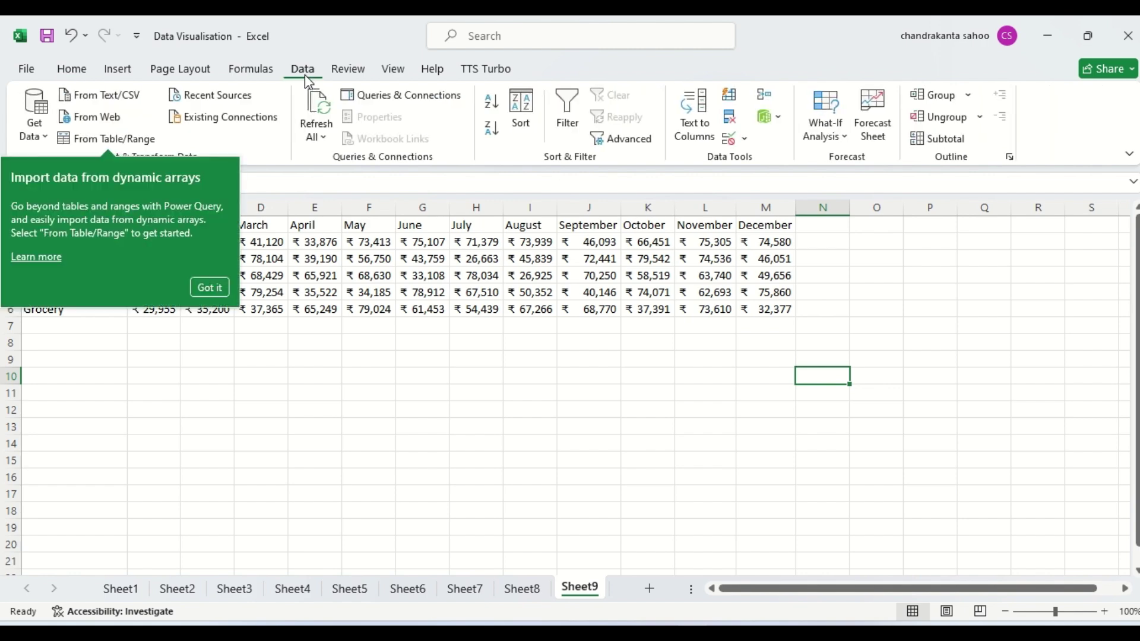
{"action": "left_click", "coordinate": [740, 144]}
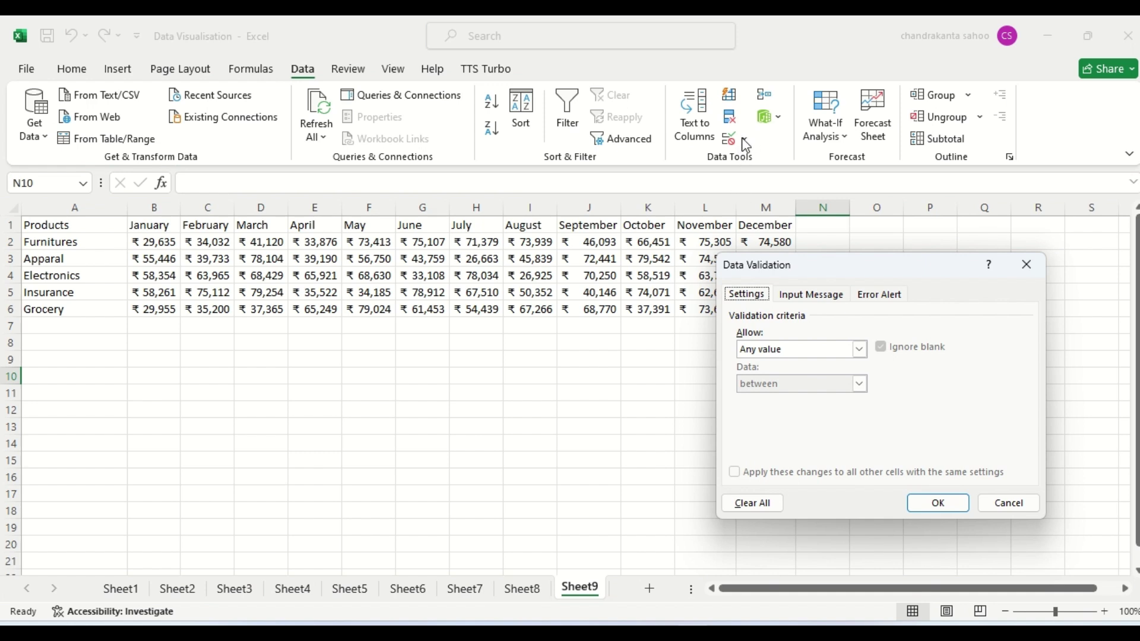
{"action": "left_click", "coordinate": [1028, 267]}
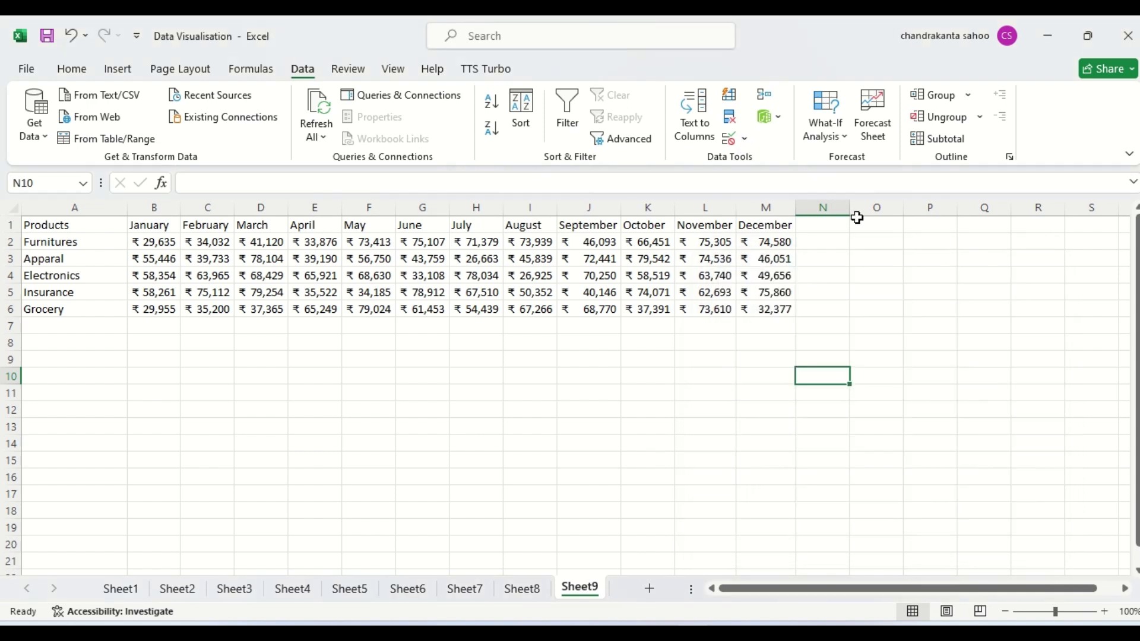
{"action": "left_click", "coordinate": [744, 138]}
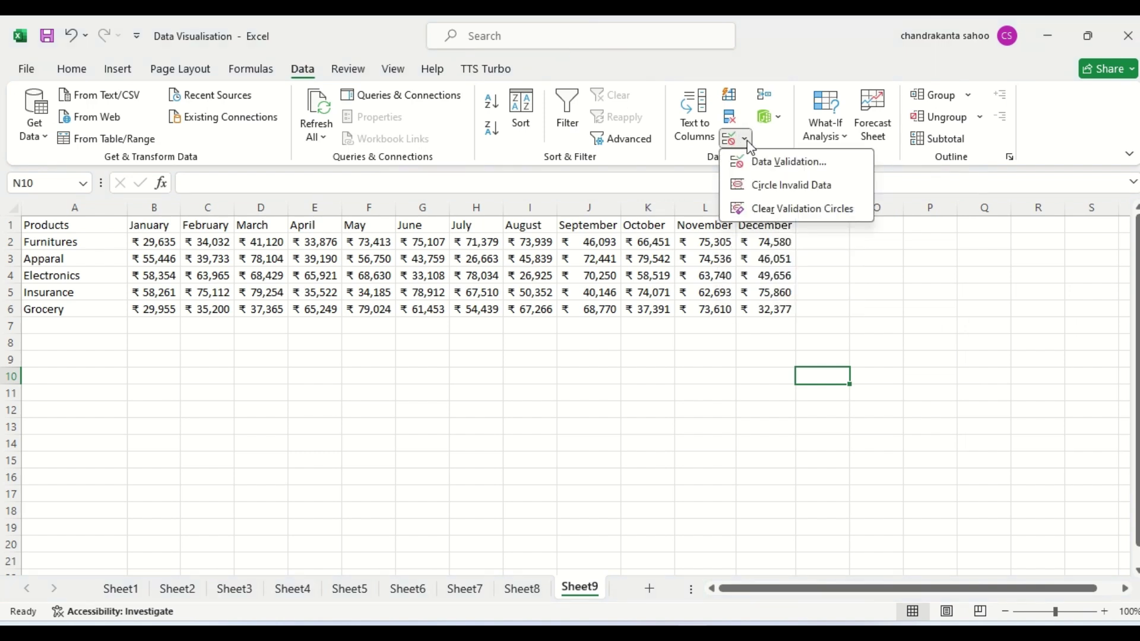
{"action": "left_click", "coordinate": [775, 172]}
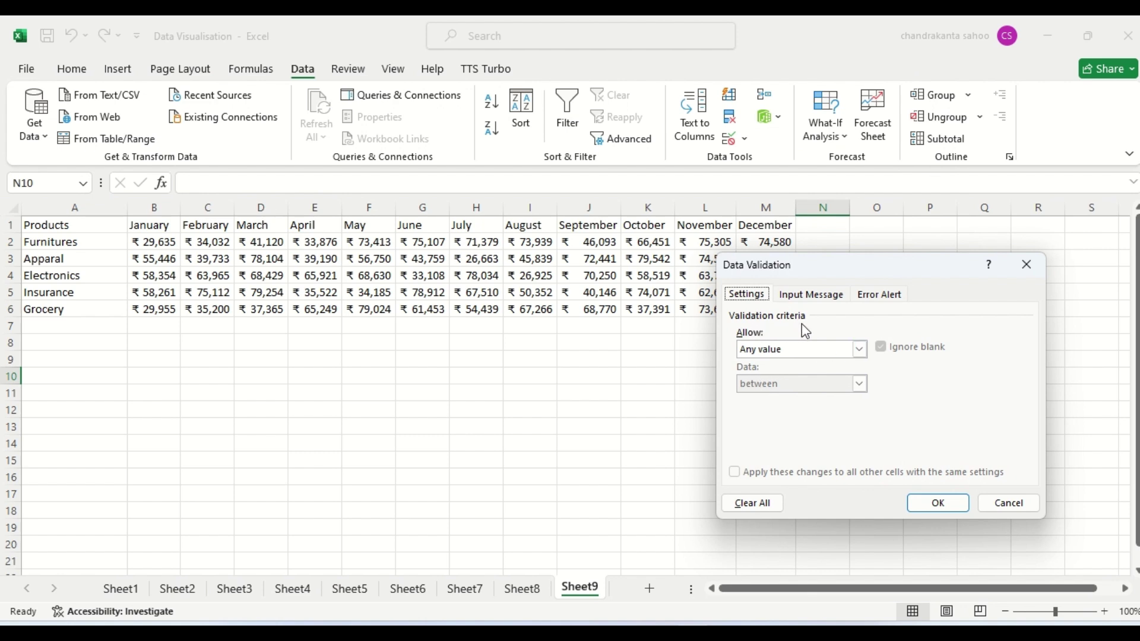
{"action": "left_click", "coordinate": [859, 349]}
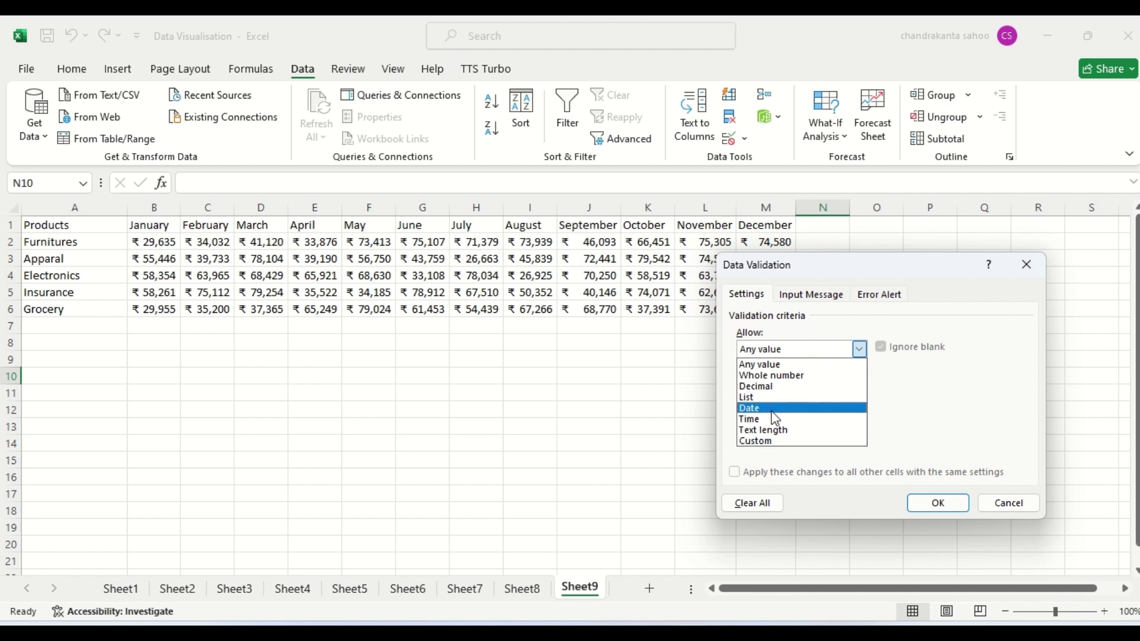
{"action": "left_click", "coordinate": [763, 397]}
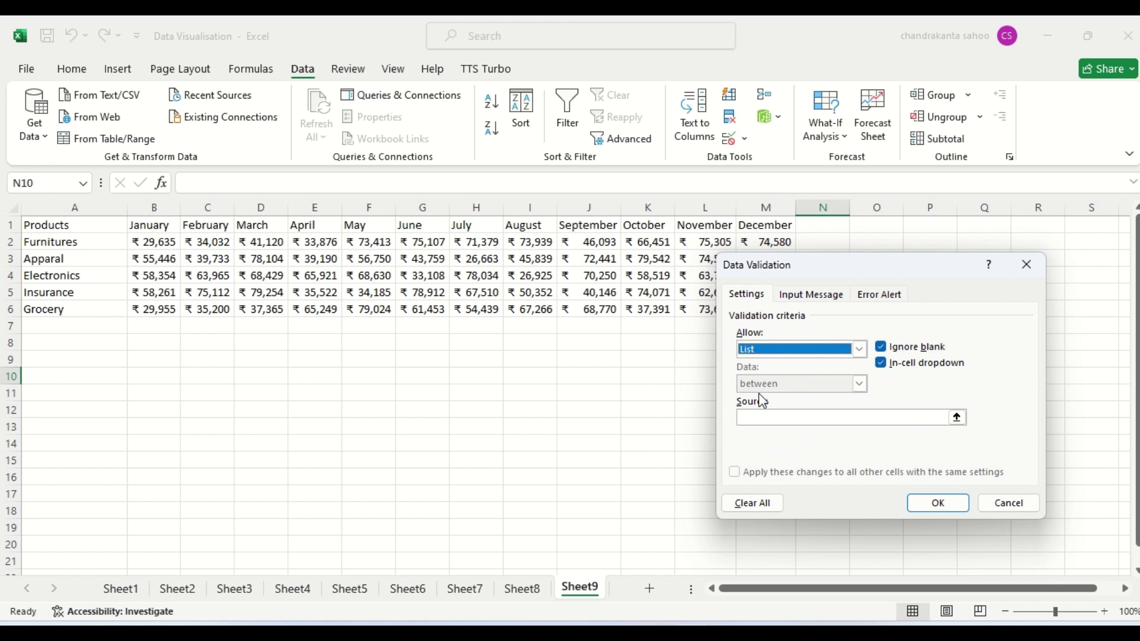
Use the product names in A2:A6 as the list source and apply the validation to N10
{"action": "left_click", "coordinate": [770, 417]}
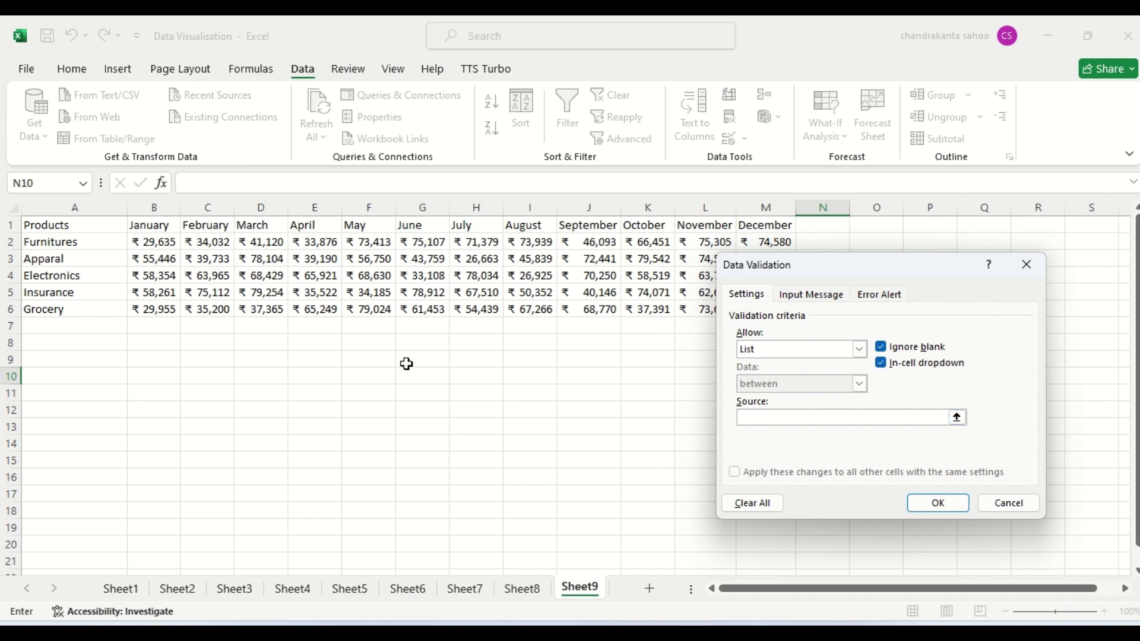
{"action": "left_click", "coordinate": [48, 242]}
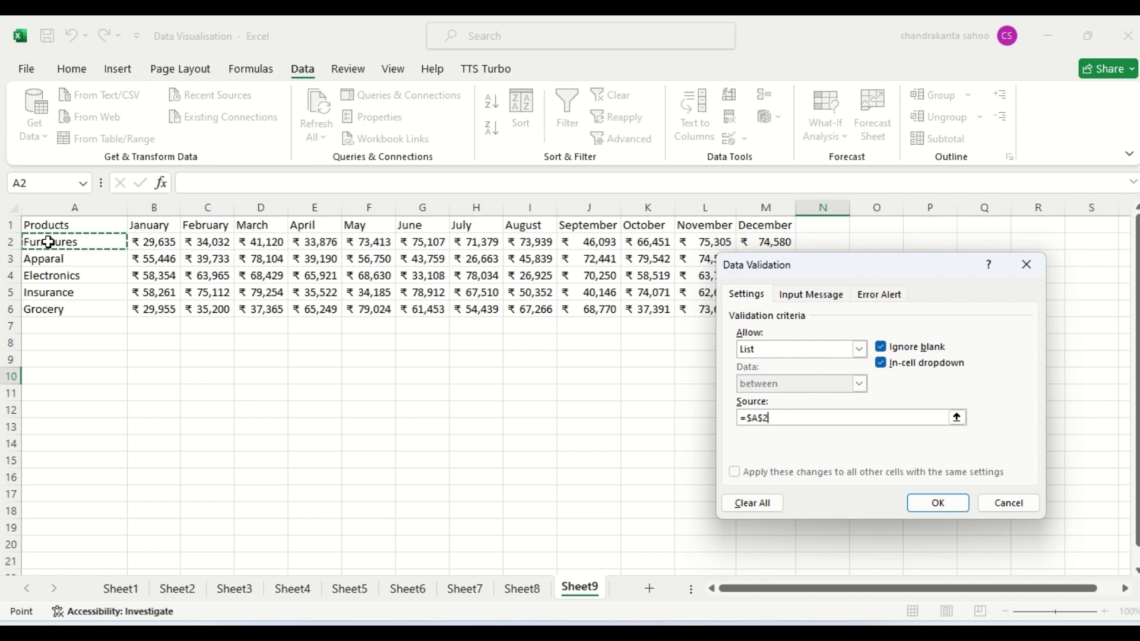
{"action": "key", "text": "ctrl+shift+Down"}
{"action": "key", "text": "ctrl+shift+Up"}
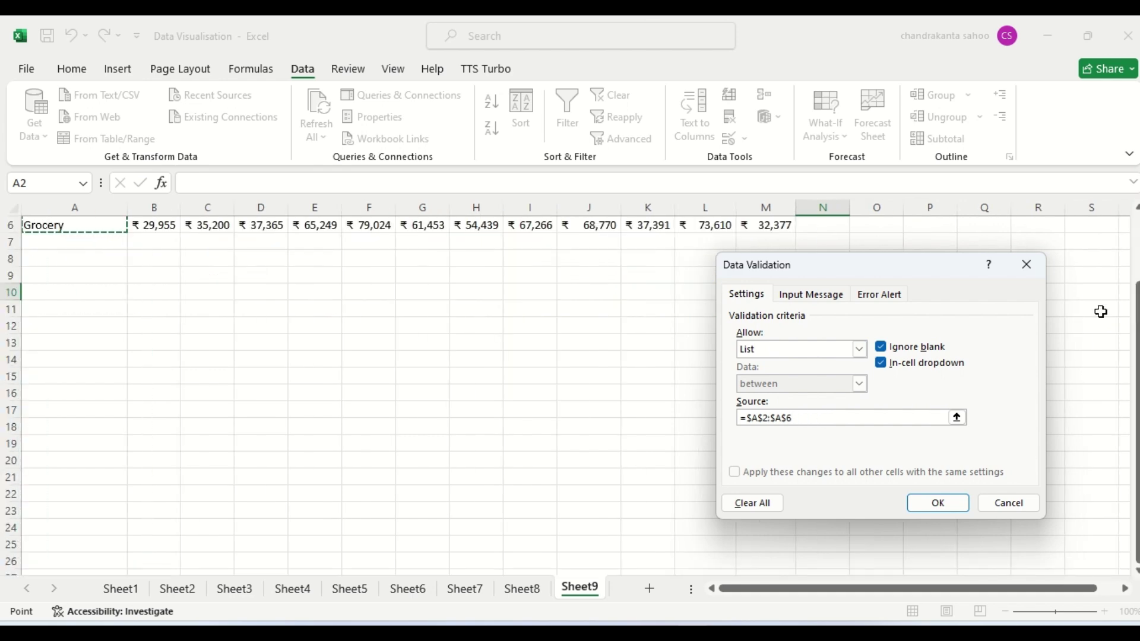
{"action": "left_click_drag", "start_coordinate": [1137, 315], "coordinate": [1137, 236]}
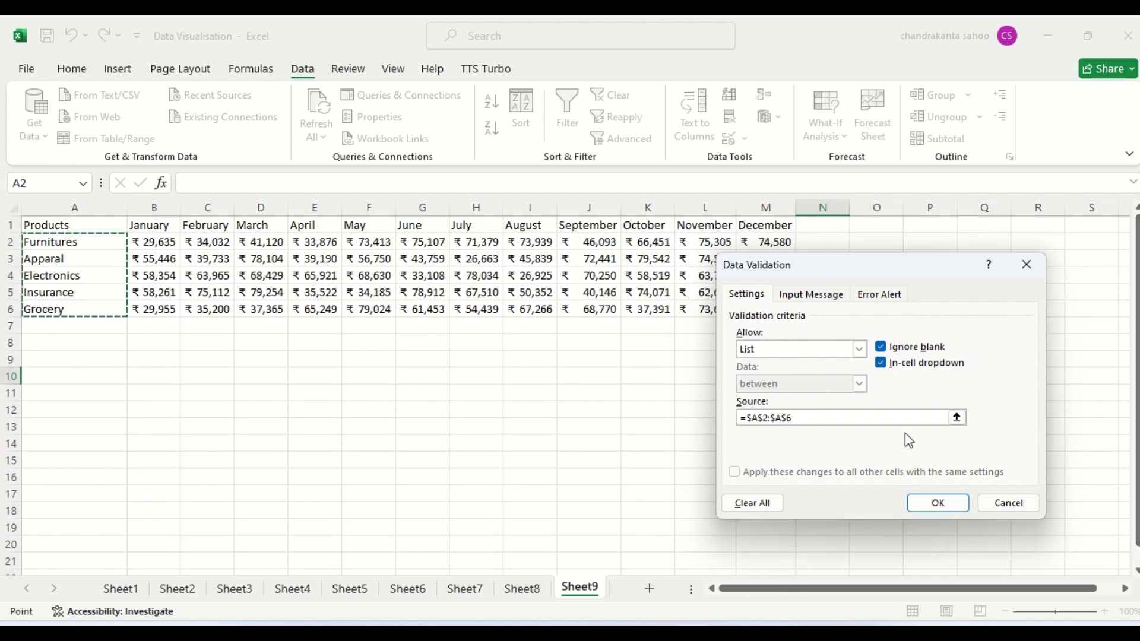
{"action": "left_click", "coordinate": [937, 503]}
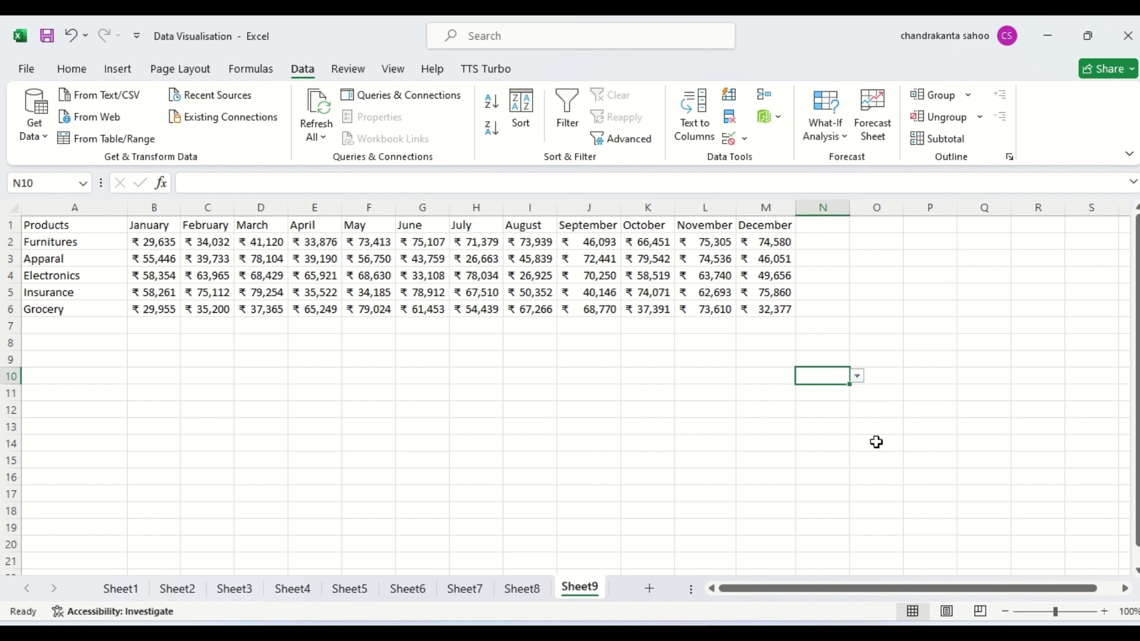
Choose Electronics from the product list in N10 and autofit column N to its content
{"action": "left_click", "coordinate": [859, 378]}
{"action": "left_click", "coordinate": [828, 399]}
{"action": "left_click", "coordinate": [857, 377]}
{"action": "left_click", "coordinate": [825, 413]}
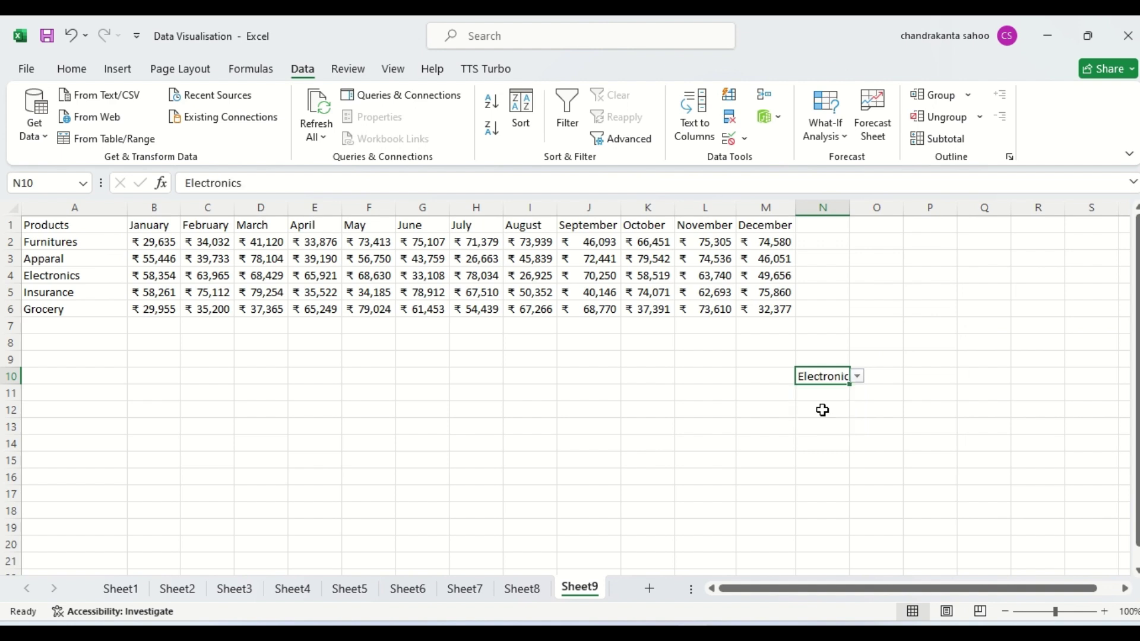
{"action": "double_click", "coordinate": [849, 207]}
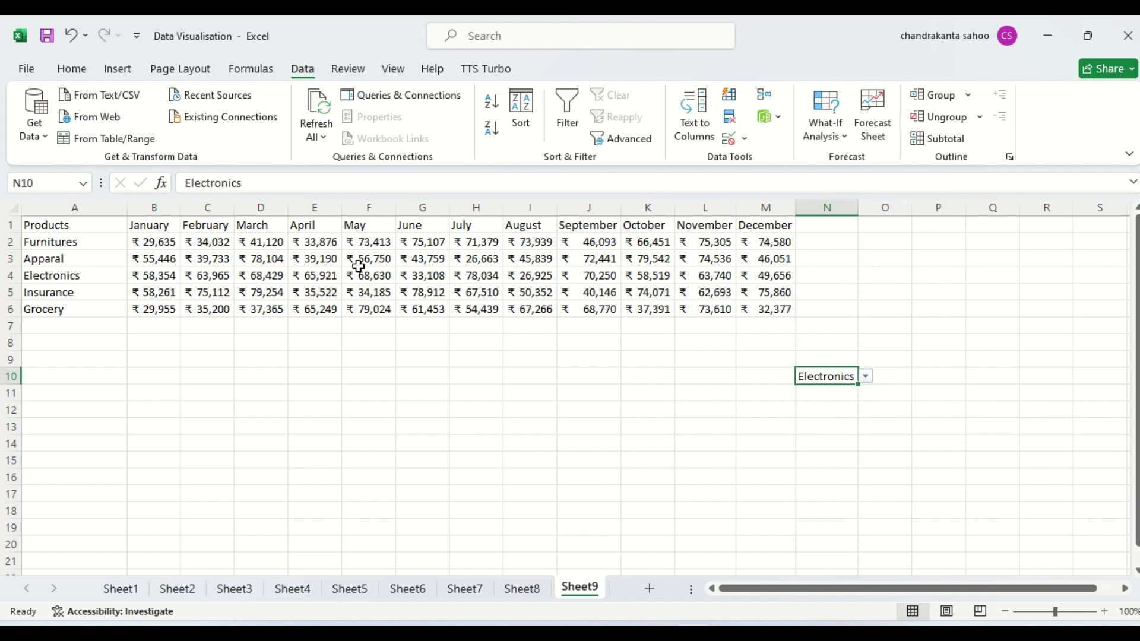
Try yellow, blue and white fill colors on the product selector cell N10
{"action": "left_click", "coordinate": [72, 70]}
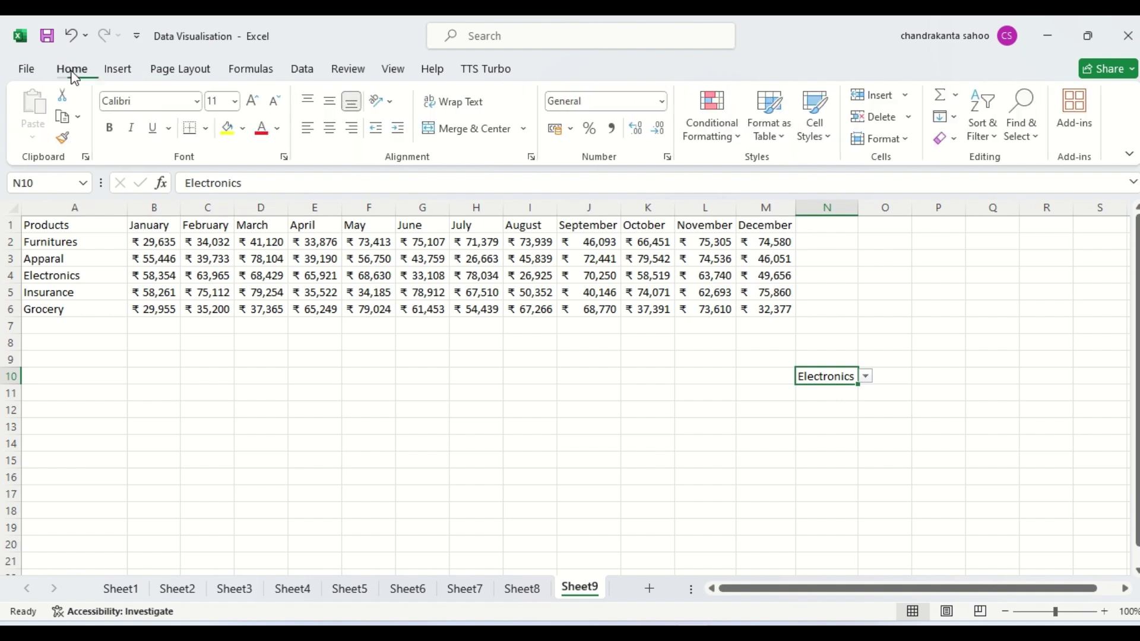
{"action": "left_click", "coordinate": [229, 132]}
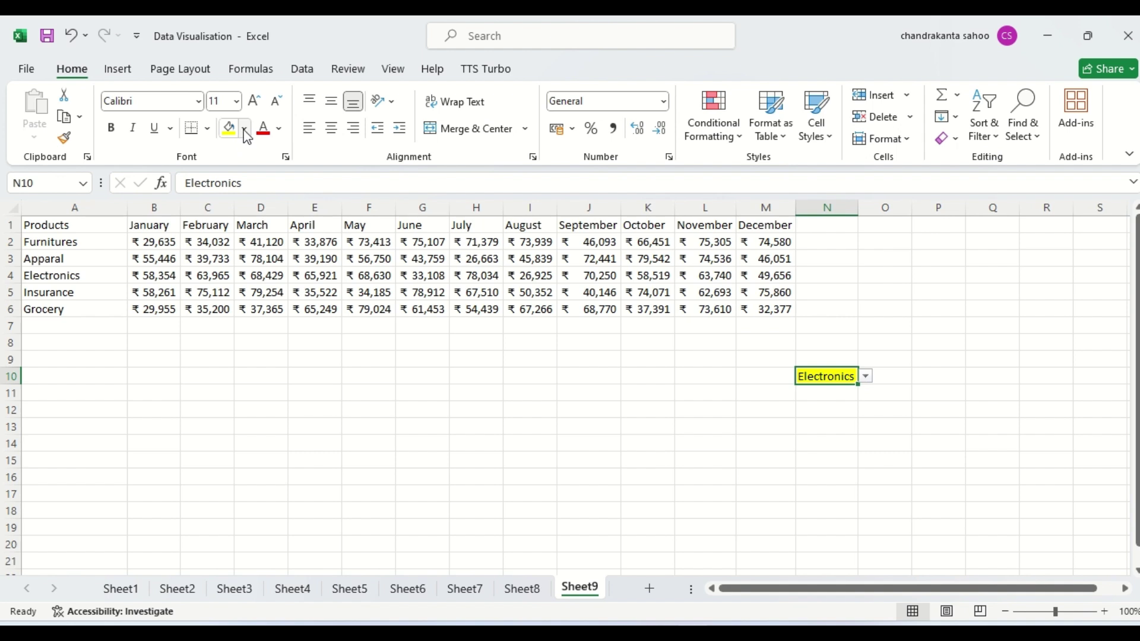
{"action": "left_click", "coordinate": [244, 128]}
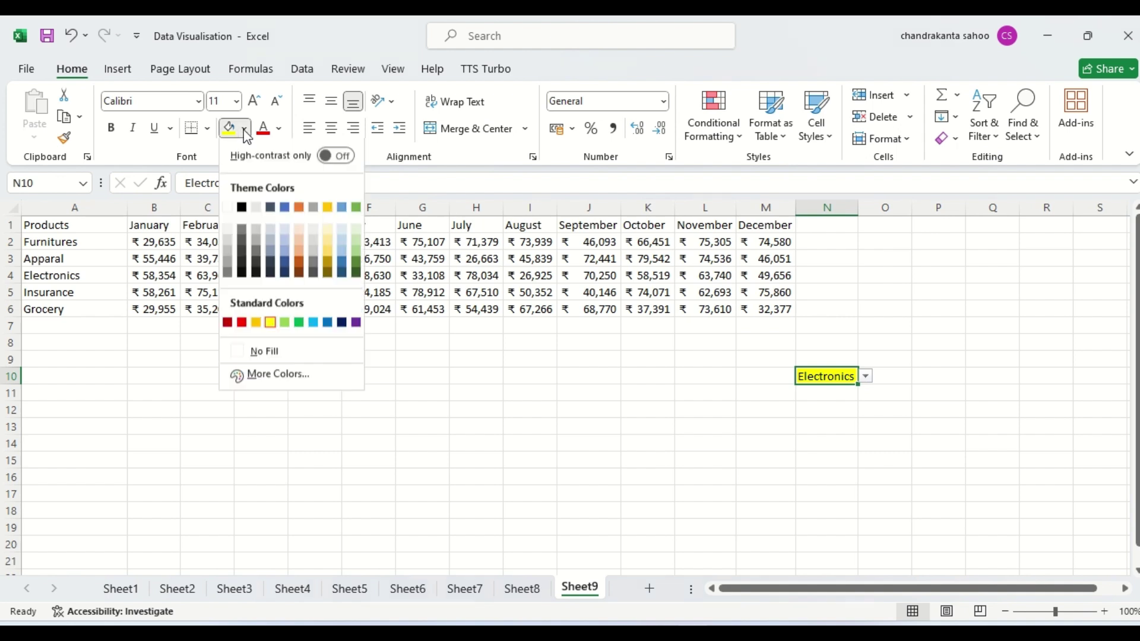
{"action": "left_click", "coordinate": [285, 209]}
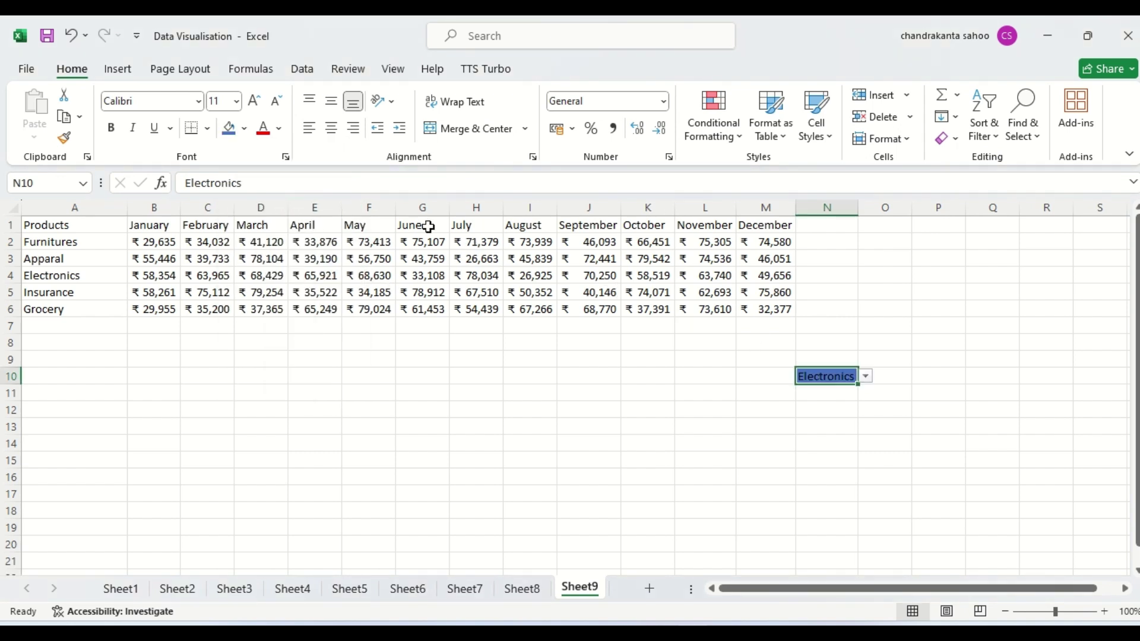
{"action": "left_click", "coordinate": [244, 128]}
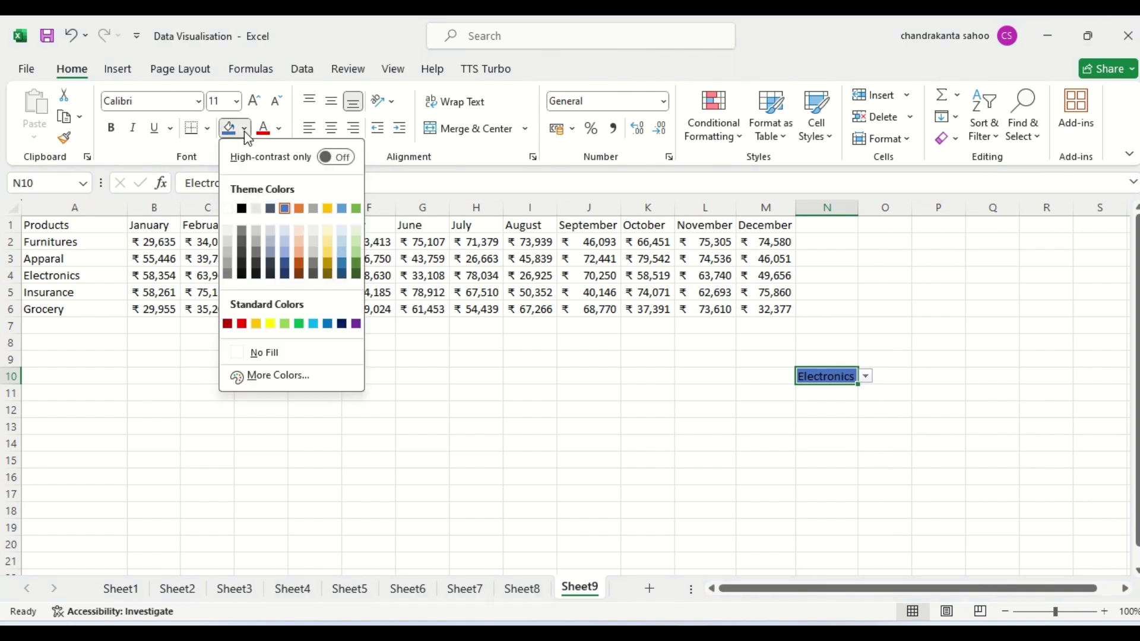
{"action": "left_click", "coordinate": [227, 209]}
{"action": "left_click", "coordinate": [340, 460]}
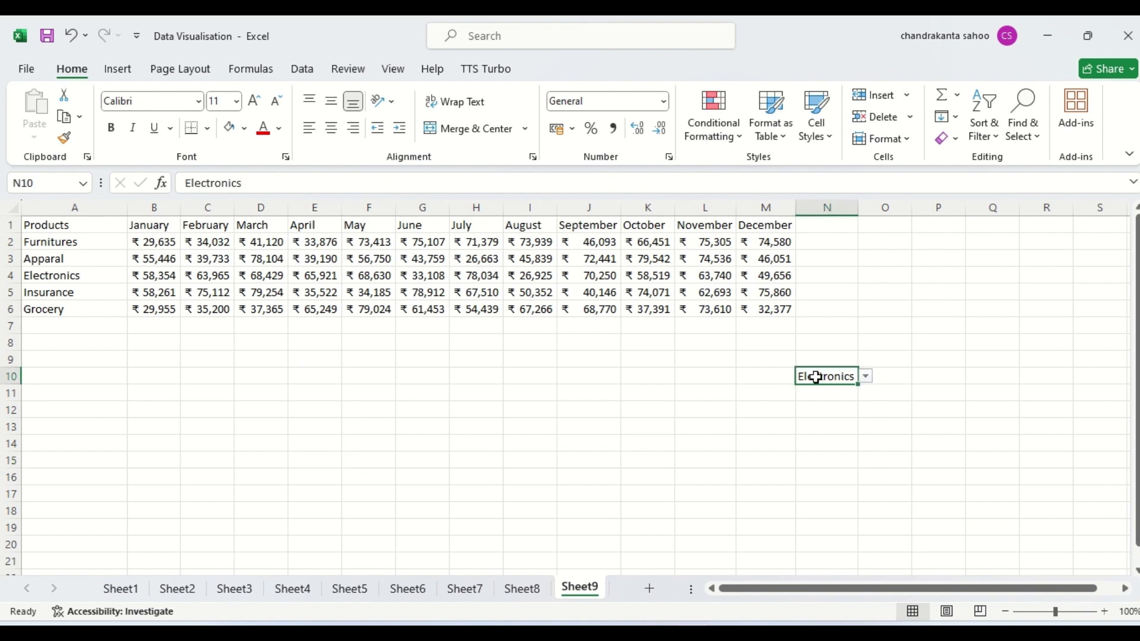
Apply all borders to the product selector cell N10 and fill it with theme orange
{"action": "left_click", "coordinate": [208, 129]}
{"action": "left_click", "coordinate": [221, 302]}
{"action": "left_click", "coordinate": [612, 449]}
{"action": "left_click", "coordinate": [831, 379]}
{"action": "left_click", "coordinate": [244, 128]}
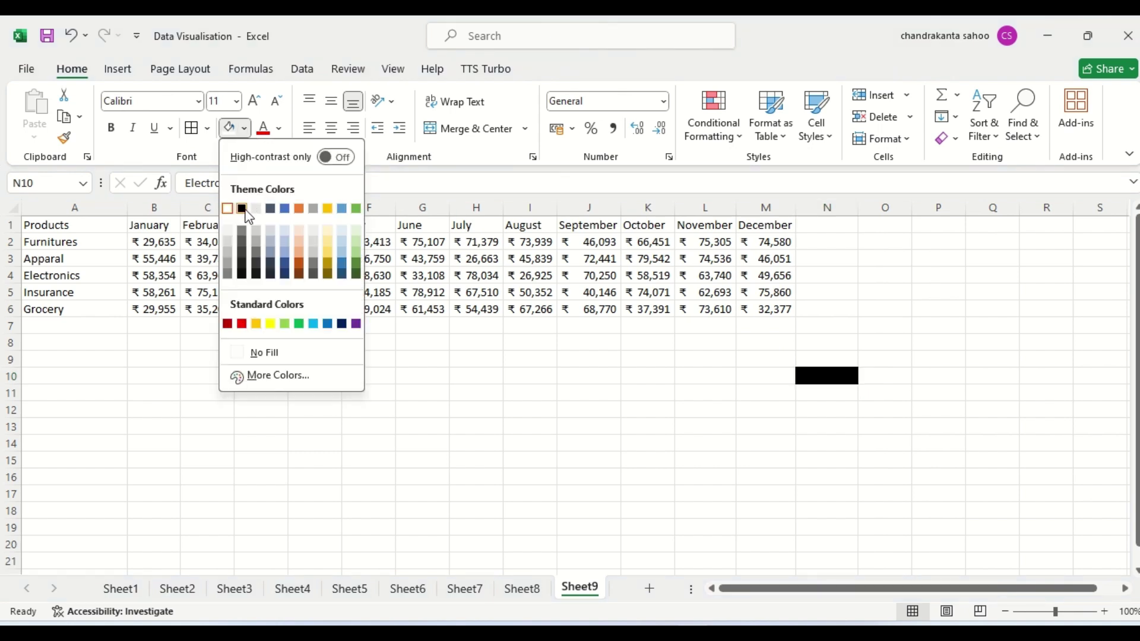
{"action": "left_click", "coordinate": [298, 209]}
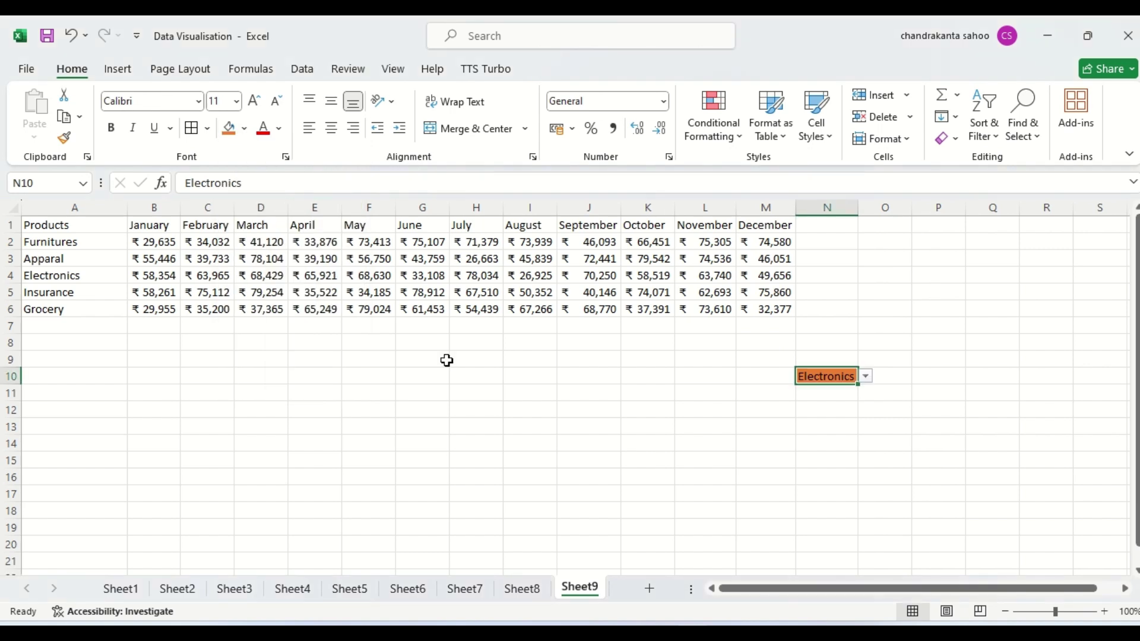
Widen column N slightly so the product selector in N10 has some spare room
{"action": "left_click", "coordinate": [731, 445]}
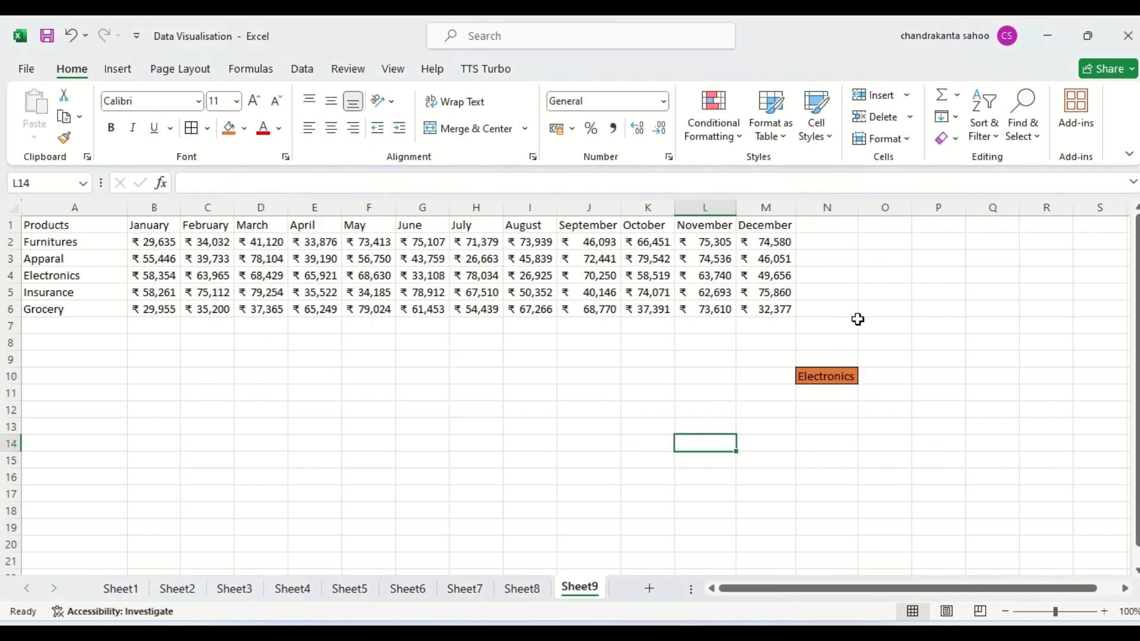
{"action": "left_click", "coordinate": [853, 373]}
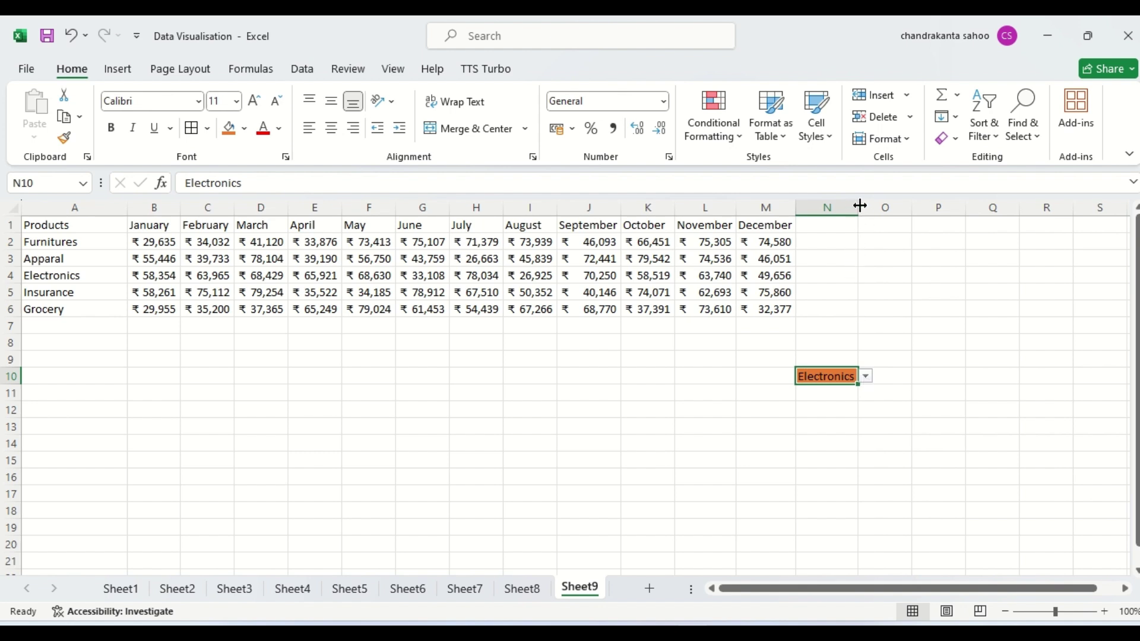
{"action": "left_click_drag", "start_coordinate": [860, 206], "coordinate": [872, 206]}
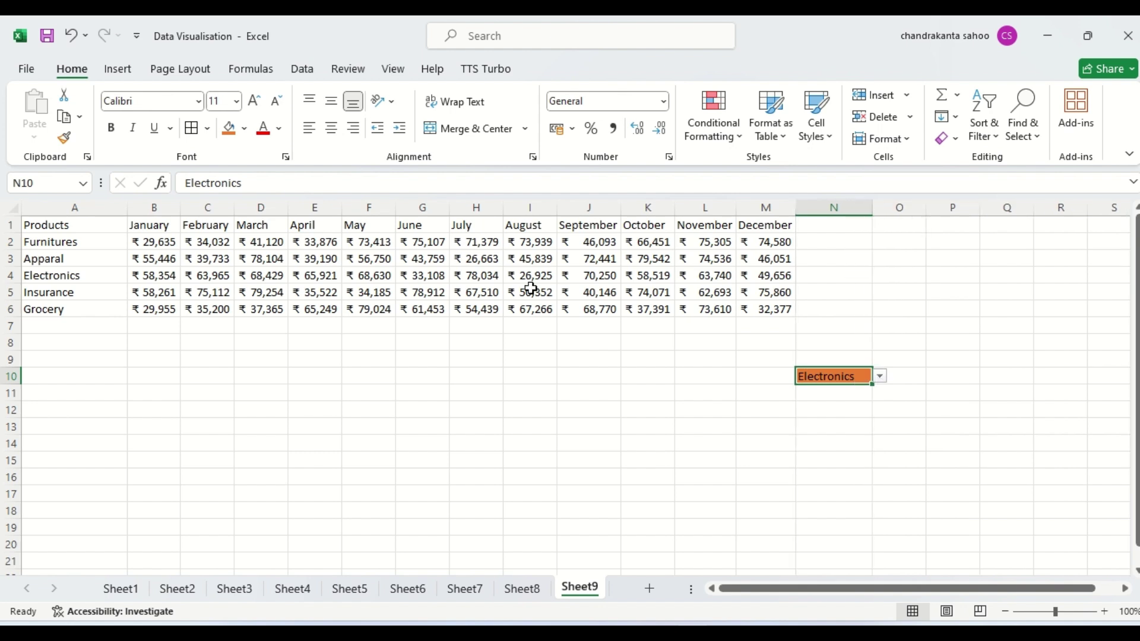
Link A8 to the Products header in A1 and fill the formula across through M8 to repeat the month headers
{"action": "left_click", "coordinate": [40, 344]}
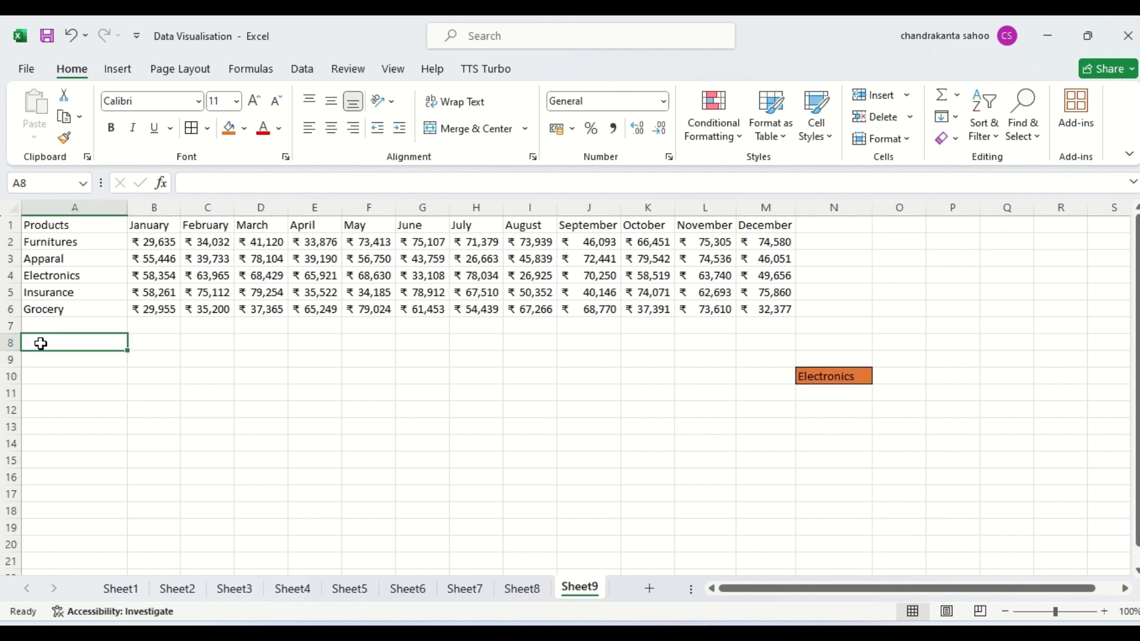
{"action": "type", "text": "="}
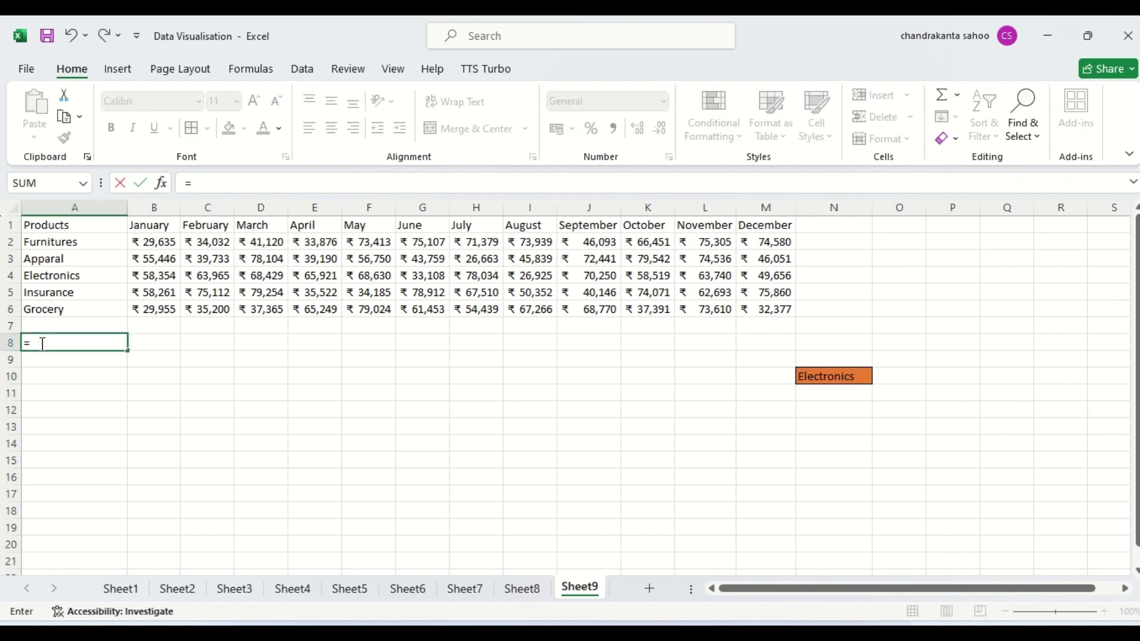
{"action": "left_click", "coordinate": [48, 224]}
{"action": "key", "text": "Return"}
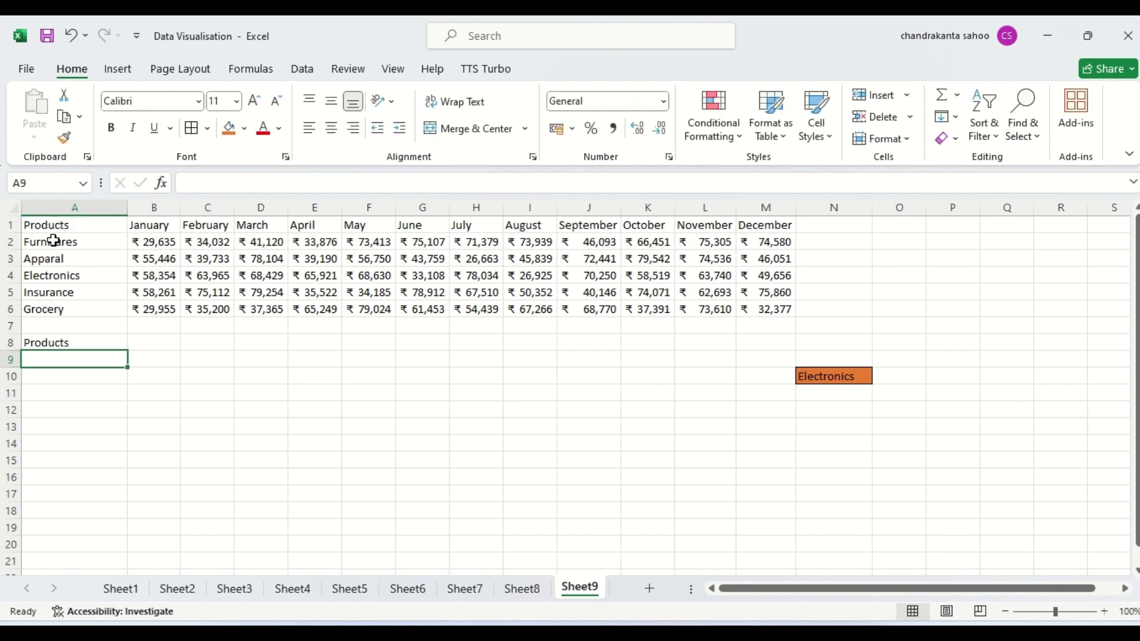
{"action": "left_click", "coordinate": [49, 343]}
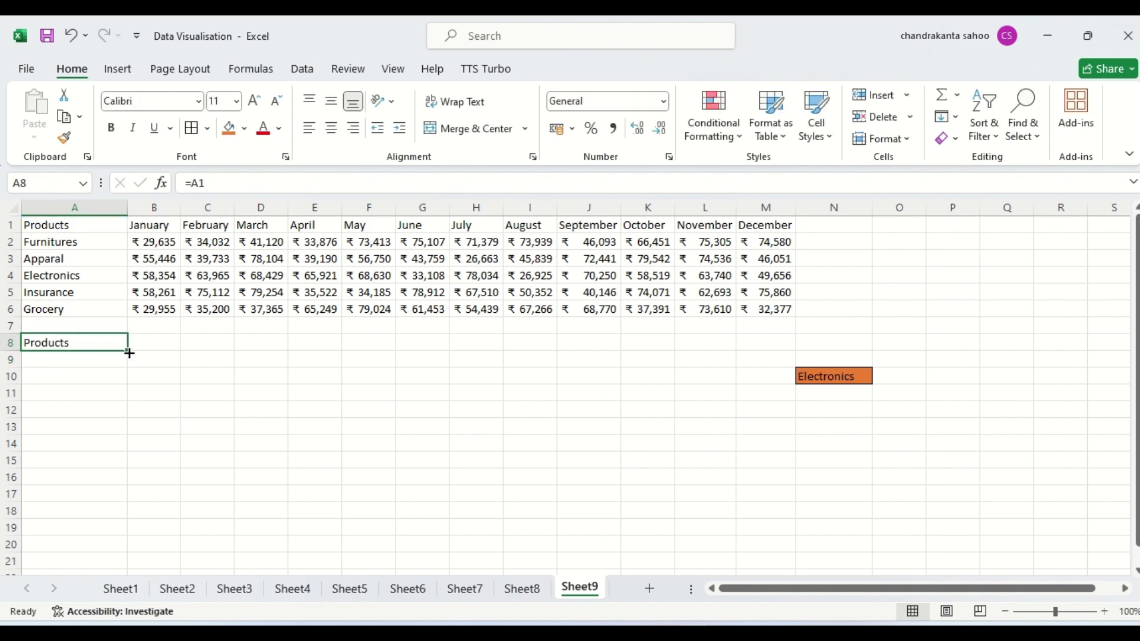
{"action": "left_click_drag", "start_coordinate": [130, 353], "coordinate": [776, 359]}
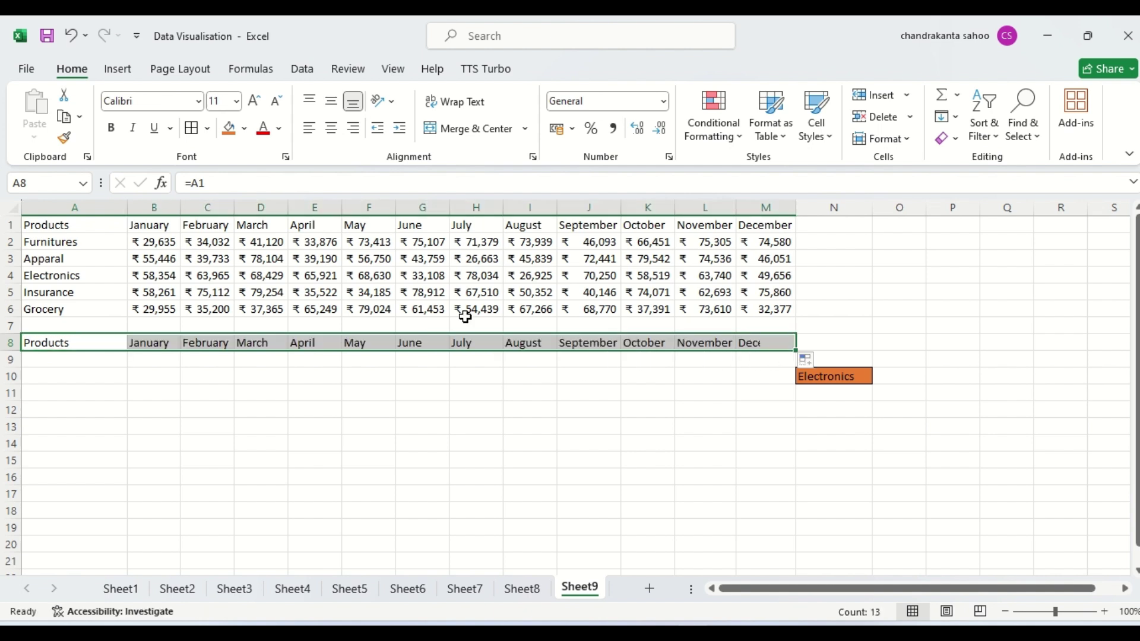
{"action": "left_click", "coordinate": [72, 347]}
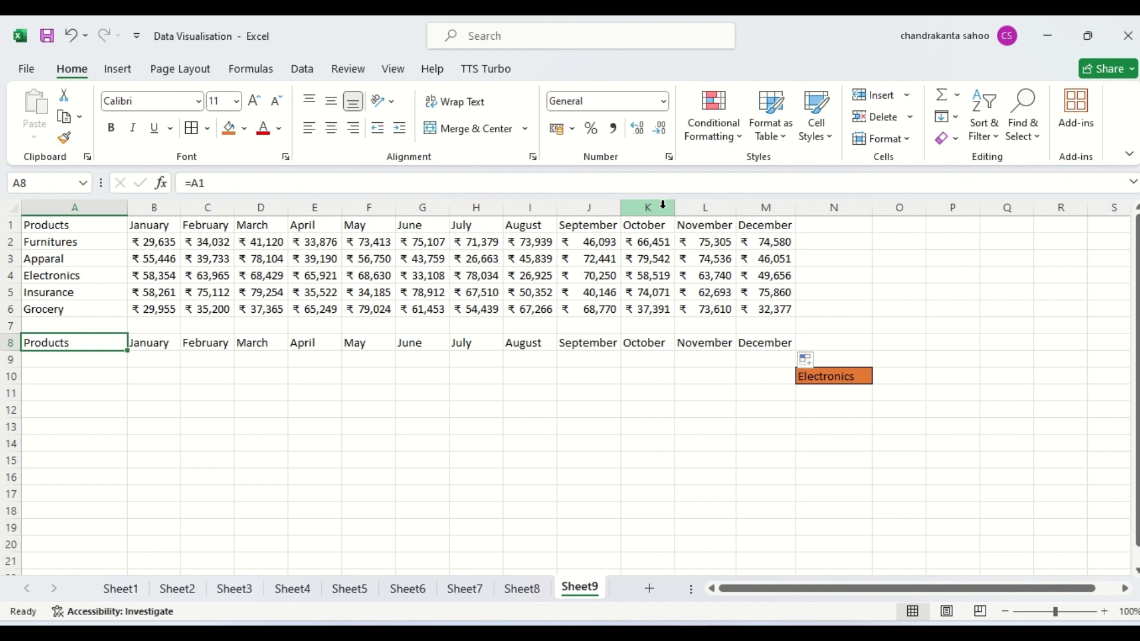
{"action": "left_click_drag", "start_coordinate": [673, 206], "coordinate": [672, 206]}
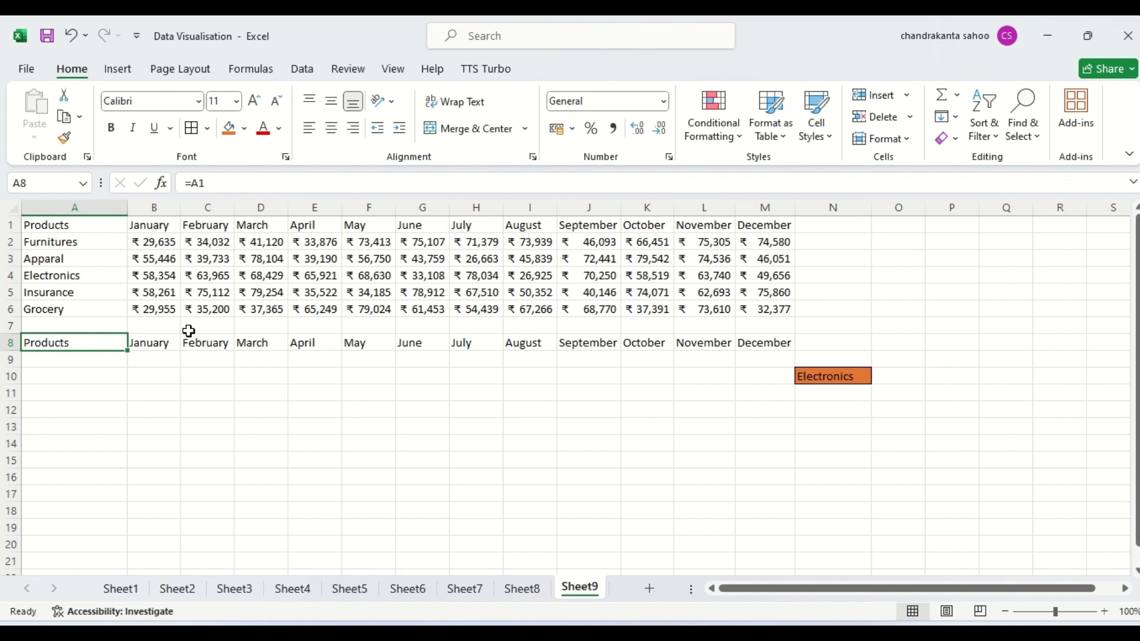
Link A9 to the product selector cell with the formula =N10
{"action": "left_click", "coordinate": [58, 359]}
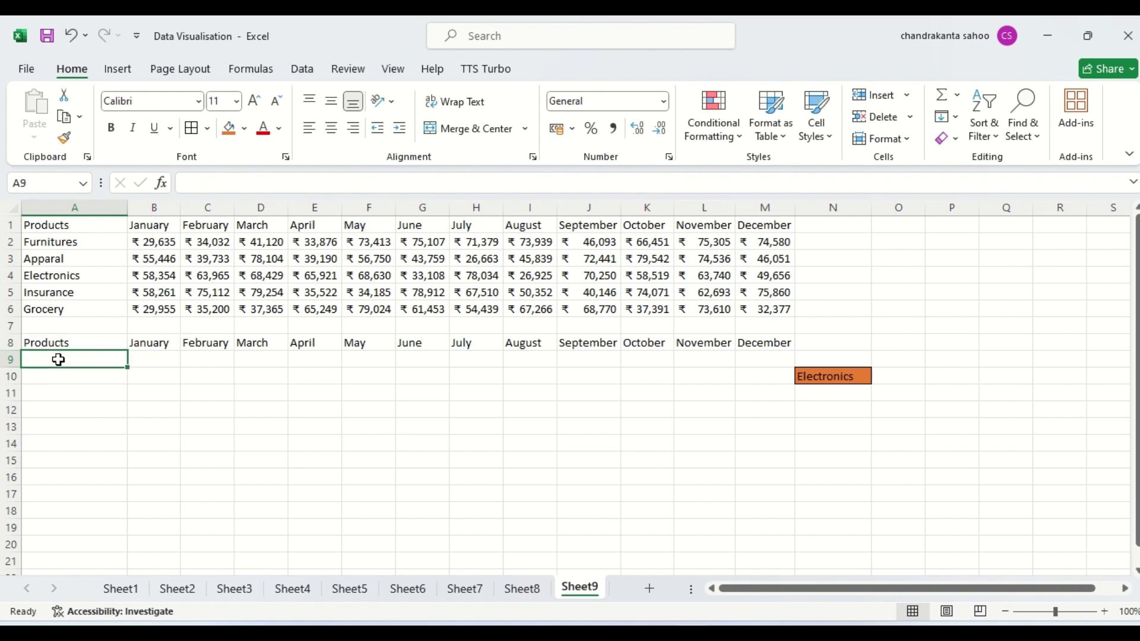
{"action": "type", "text": "="}
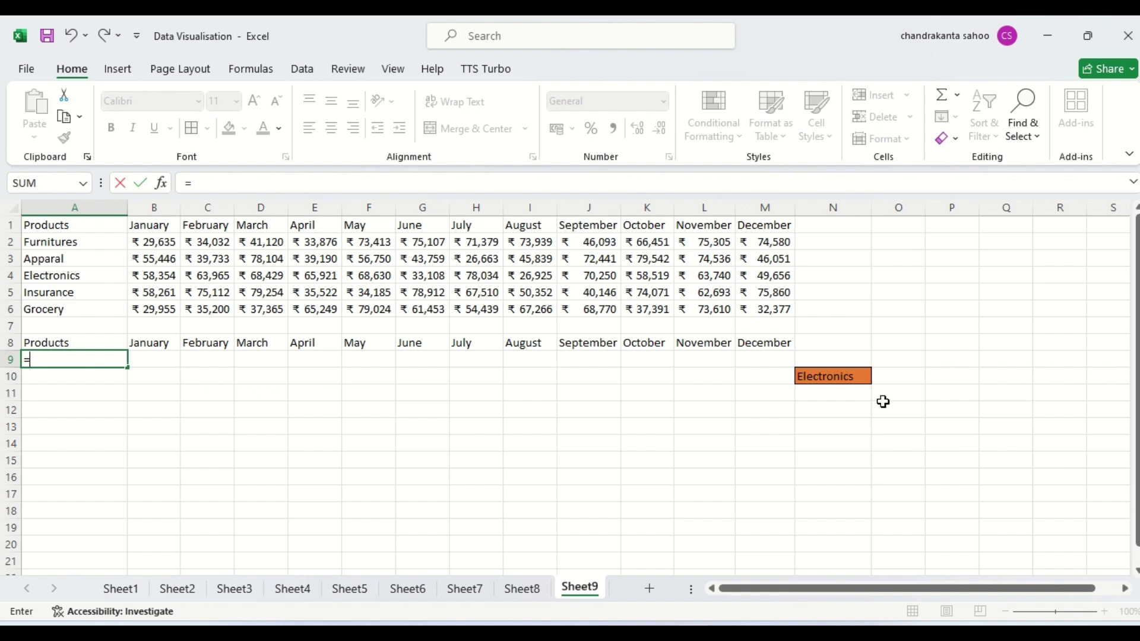
{"action": "left_click", "coordinate": [836, 380]}
{"action": "key", "text": "Return"}
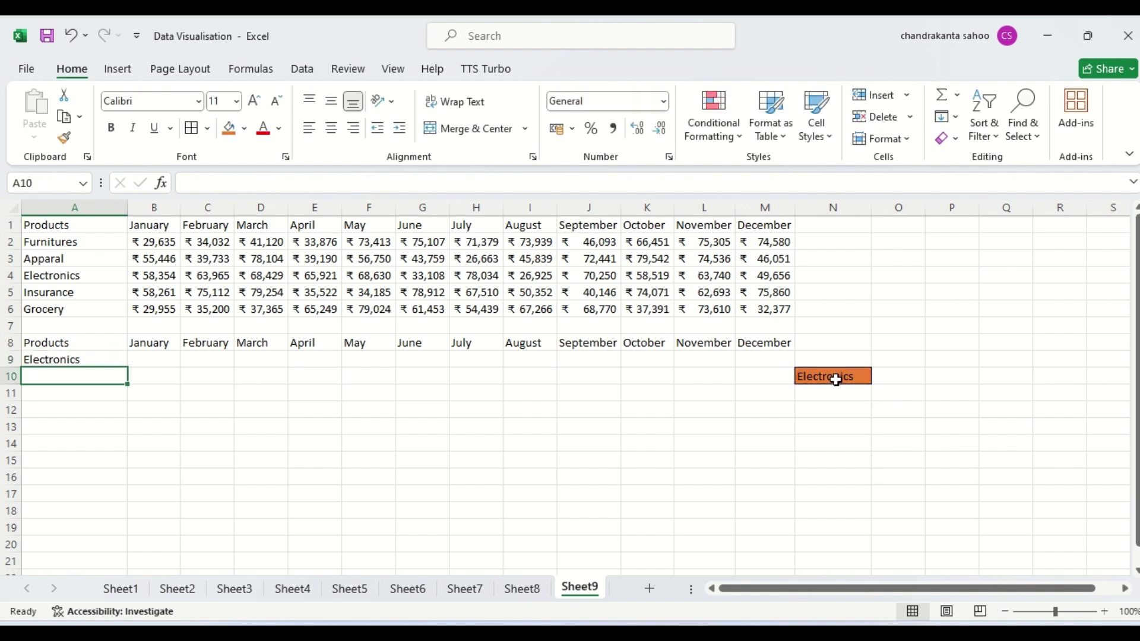
{"action": "left_click", "coordinate": [55, 360]}
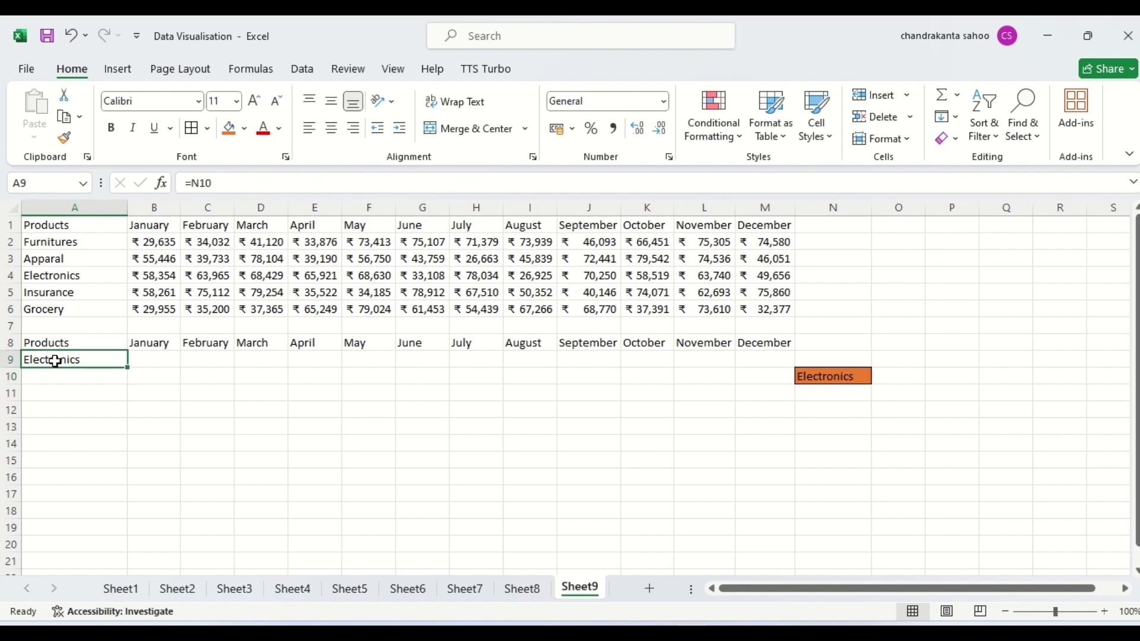
Test the linked product name by choosing Furnitures and then Insurance from the drop-down list in N10
{"action": "left_click", "coordinate": [821, 376]}
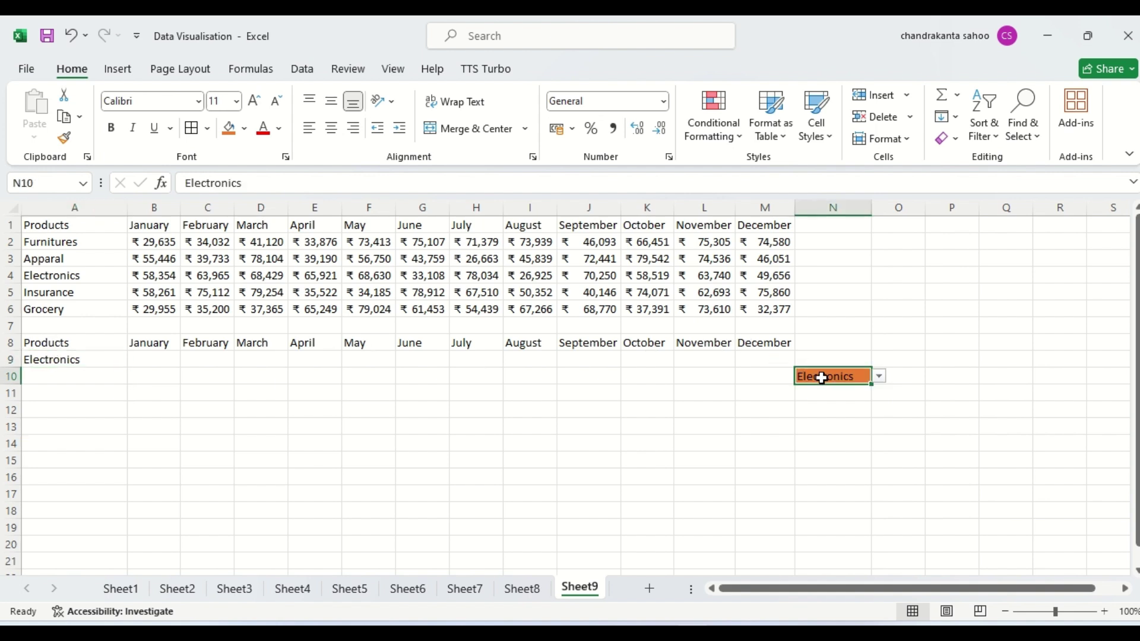
{"action": "left_click", "coordinate": [880, 376]}
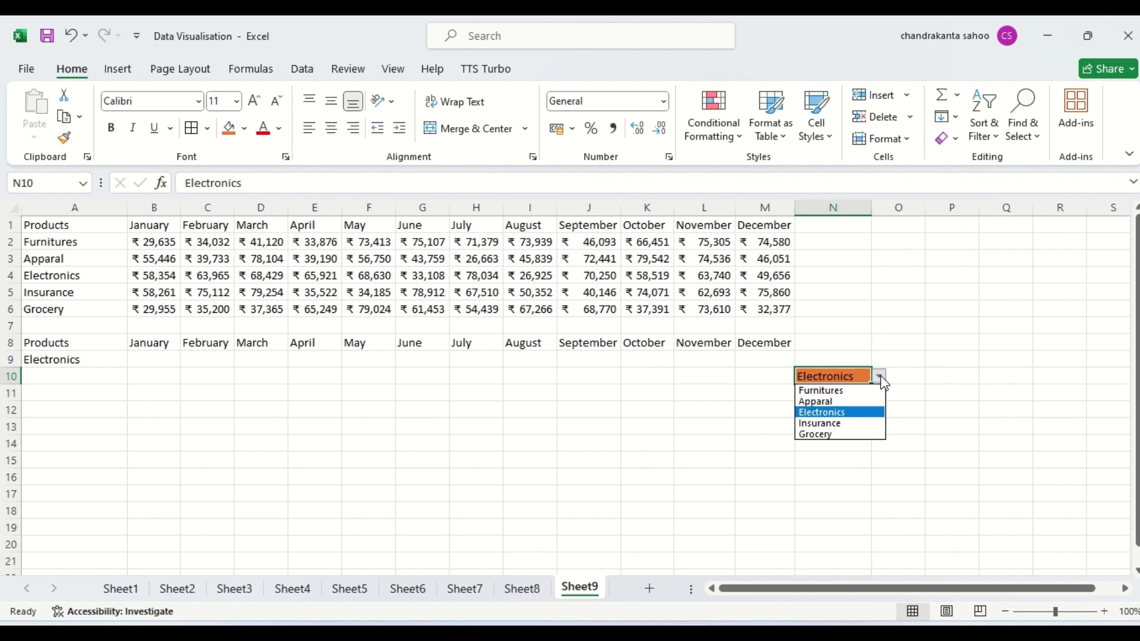
{"action": "left_click", "coordinate": [835, 391]}
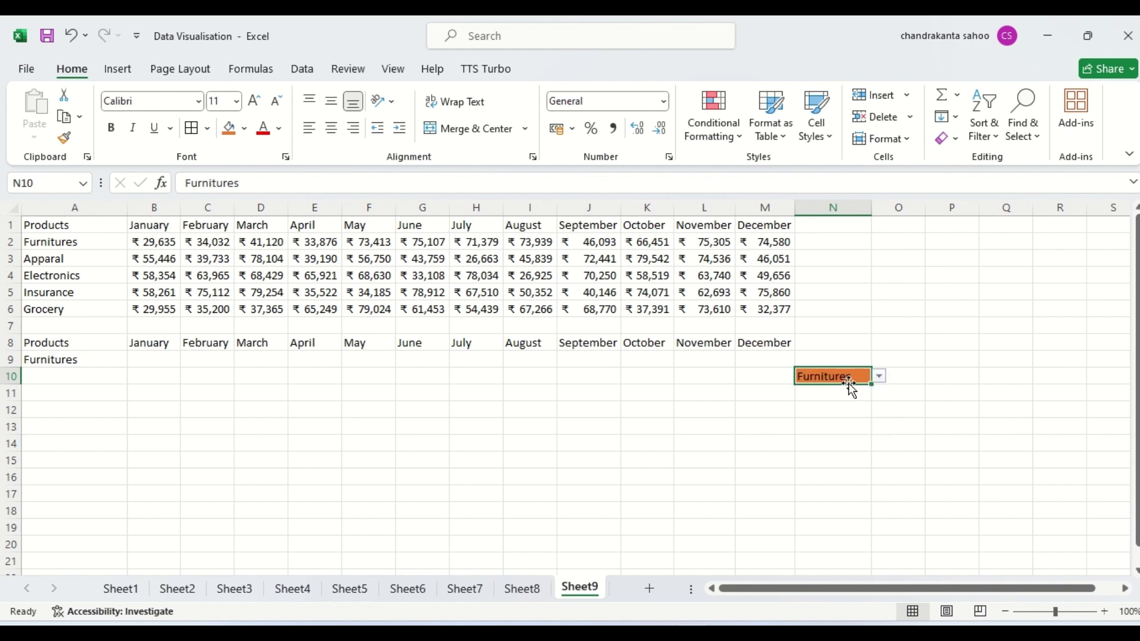
{"action": "left_click", "coordinate": [882, 379]}
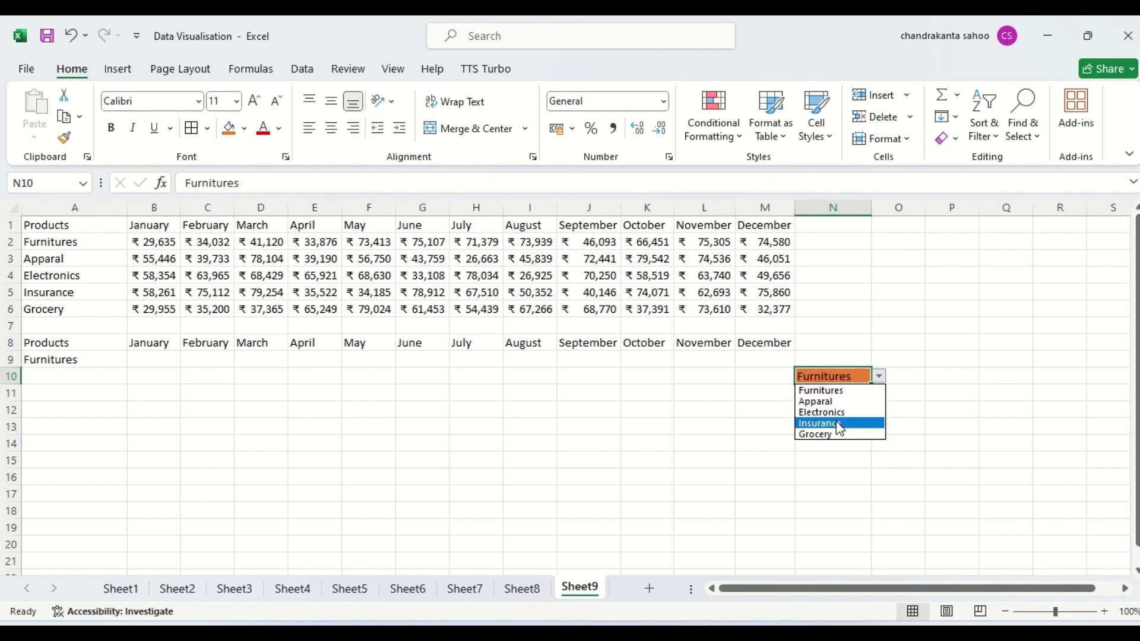
{"action": "left_click", "coordinate": [835, 421]}
{"action": "left_click", "coordinate": [879, 378]}
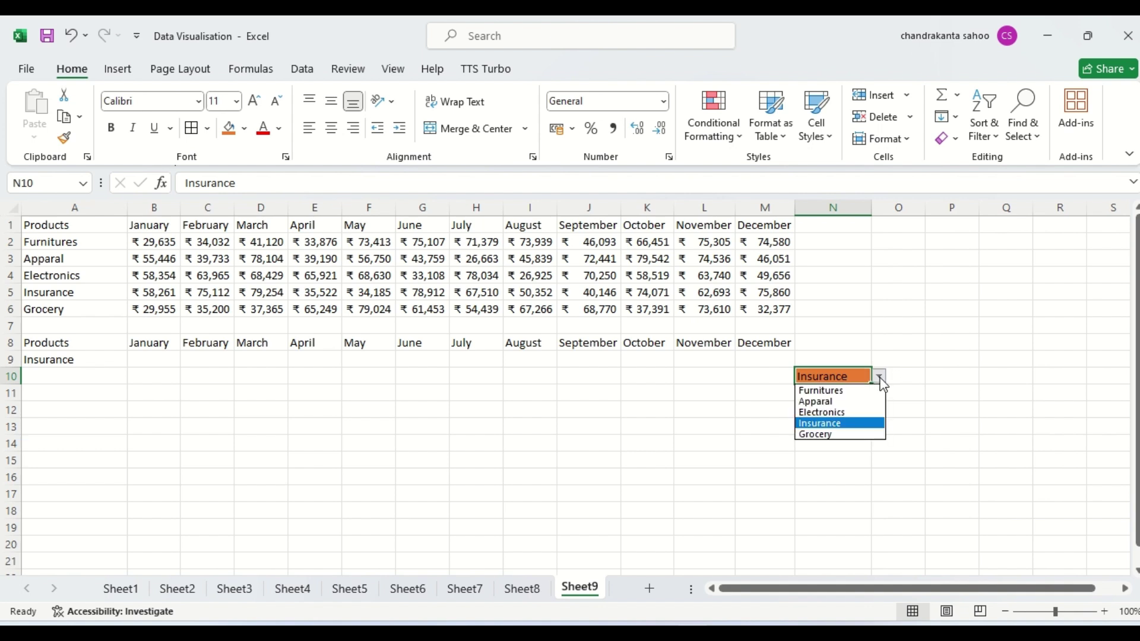
{"action": "left_click", "coordinate": [834, 425]}
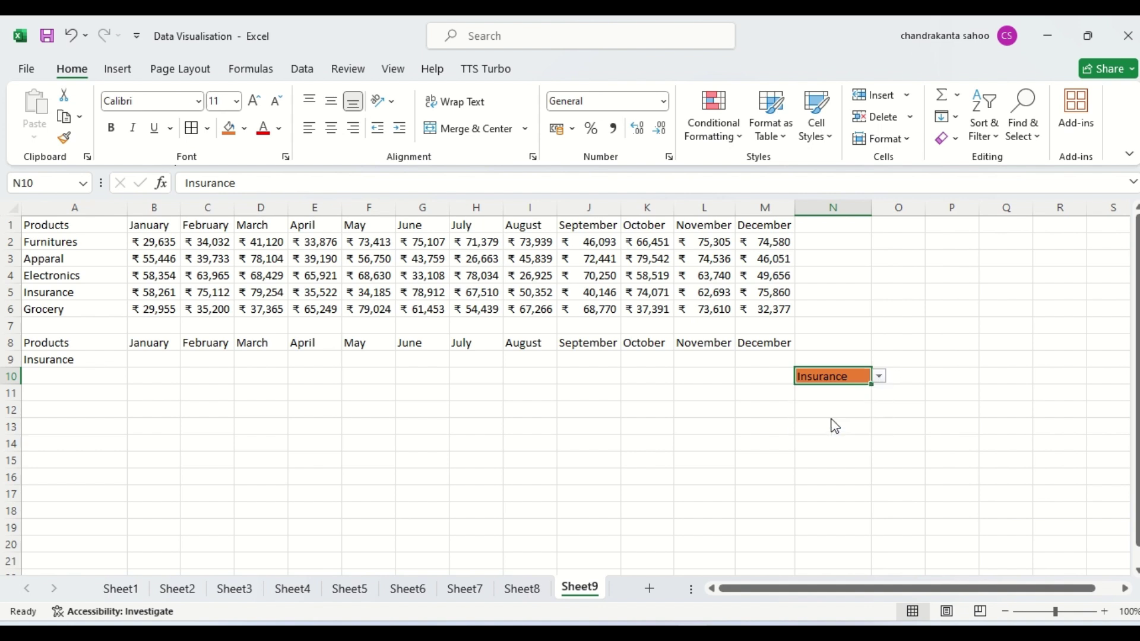
{"action": "left_click", "coordinate": [690, 466]}
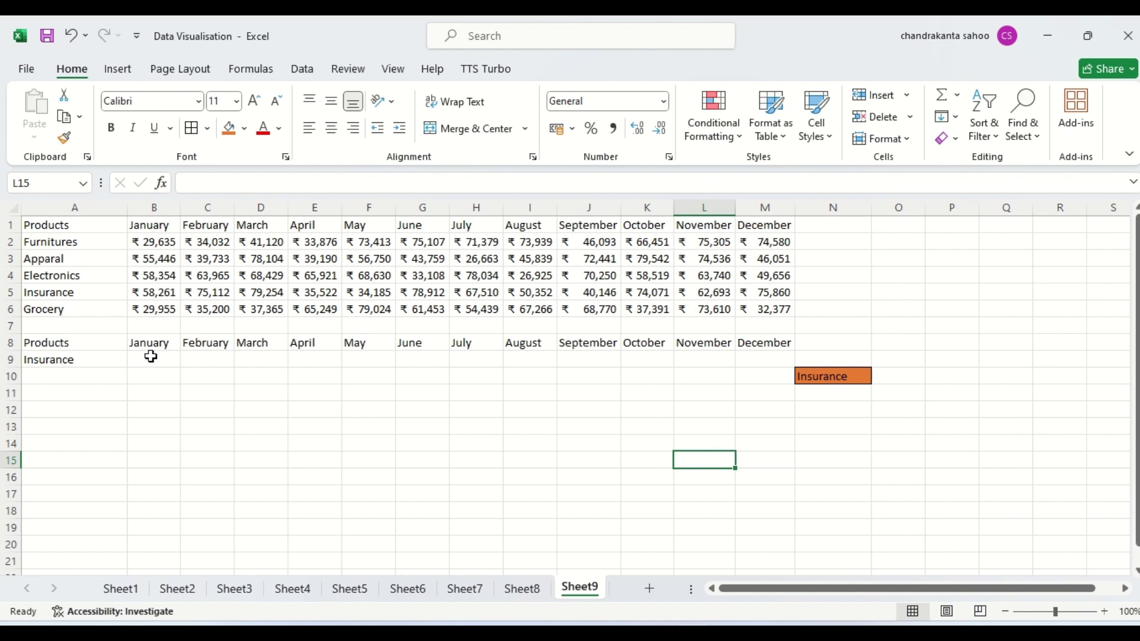
Start an INDEX formula in B9 with the sales table A1:M6 as its array
{"action": "left_click", "coordinate": [150, 356]}
{"action": "type", "text": "="}
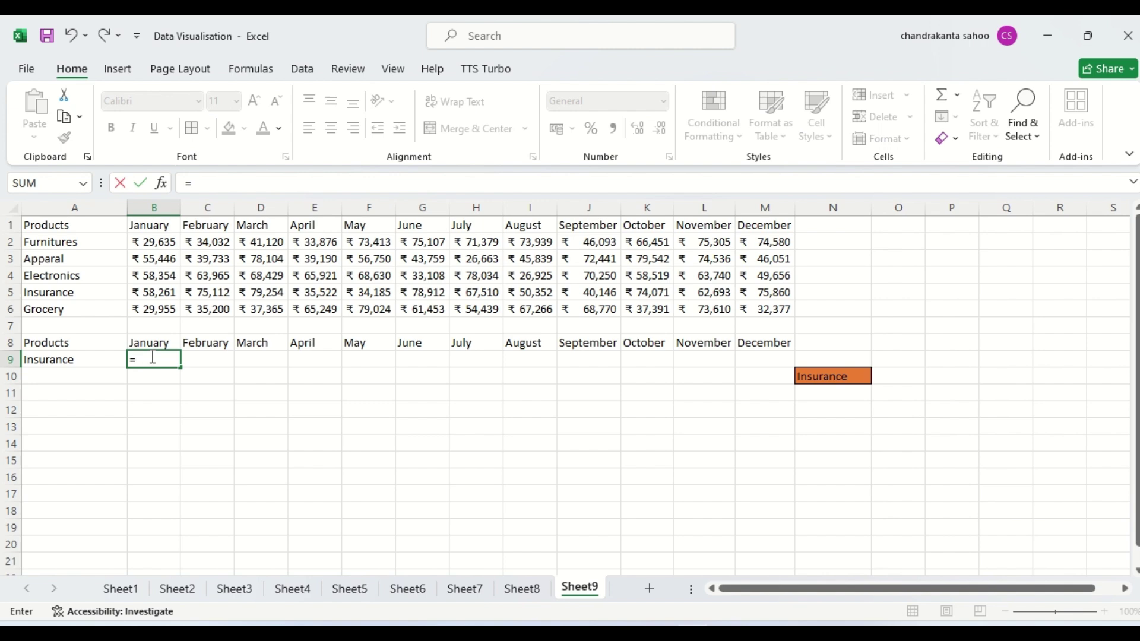
{"action": "type", "text": "index"}
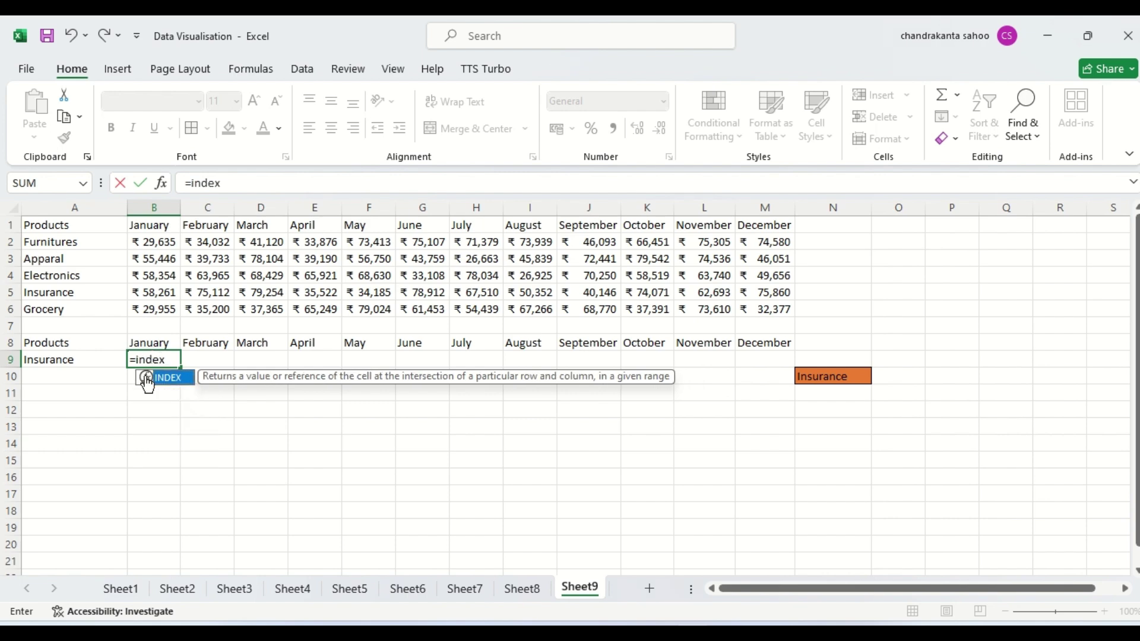
{"action": "double_click", "coordinate": [146, 379]}
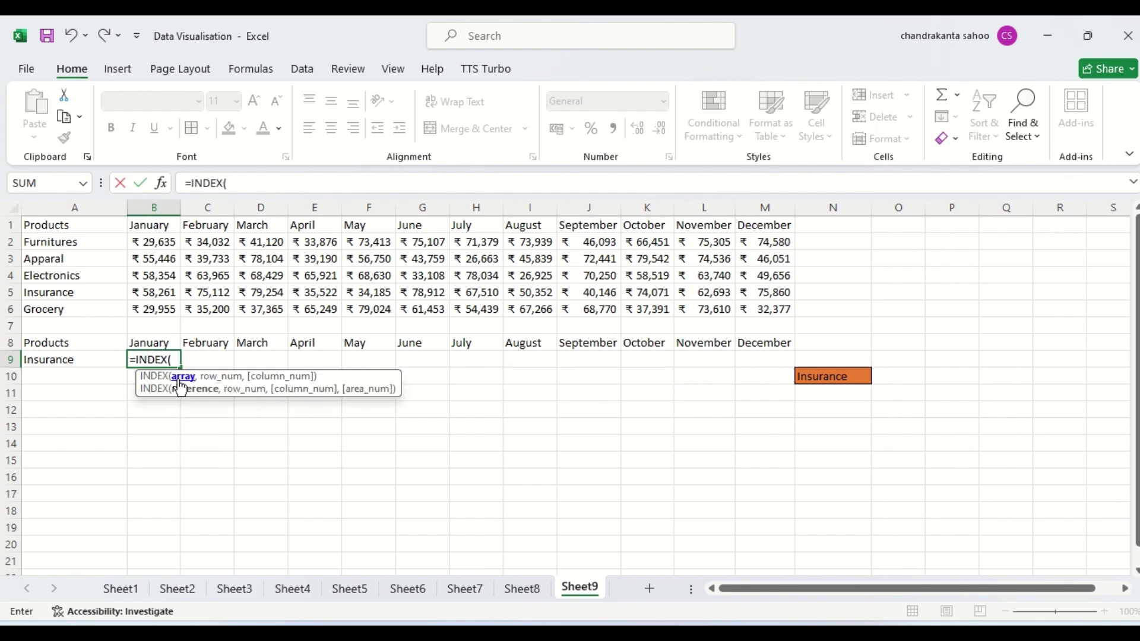
{"action": "left_click_drag", "start_coordinate": [42, 226], "coordinate": [766, 227]}
{"action": "key", "text": "ctrl+shift+Down"}
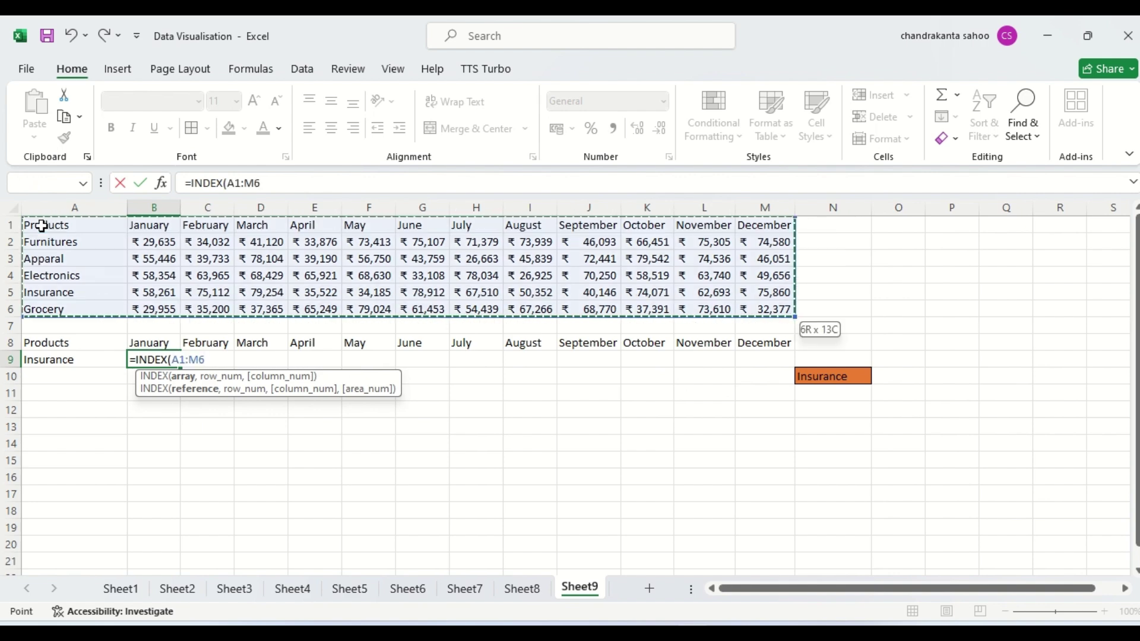
{"action": "type", "text": ","}
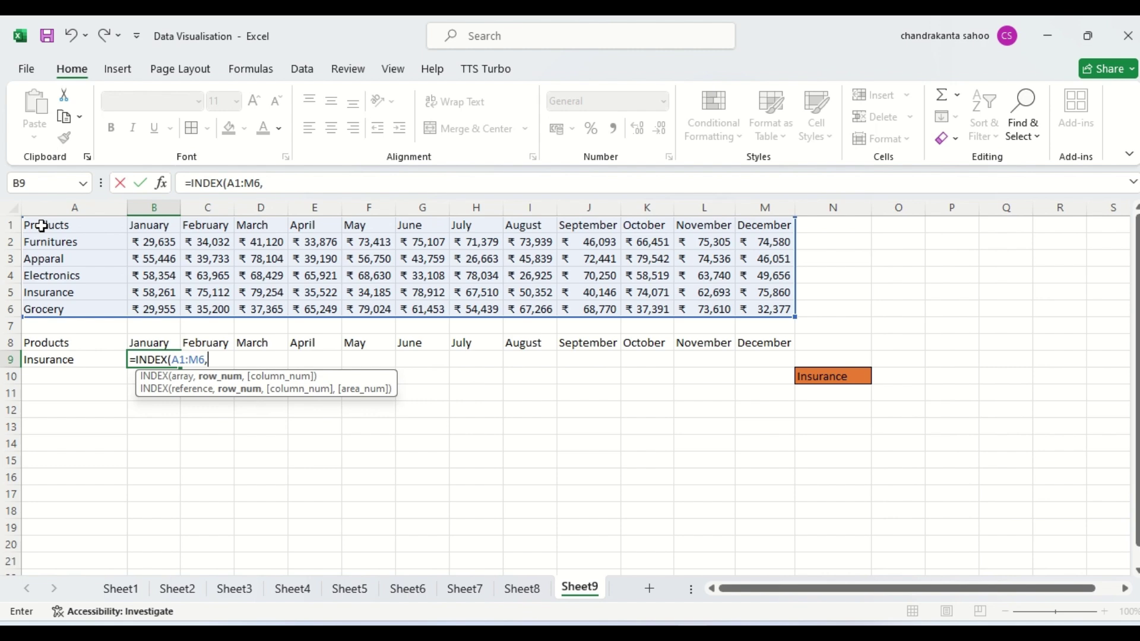
Add MATCH(N10,A1:A6,0) as the row number argument of the INDEX formula in B9, using an exact match
{"action": "type", "text": "match"}
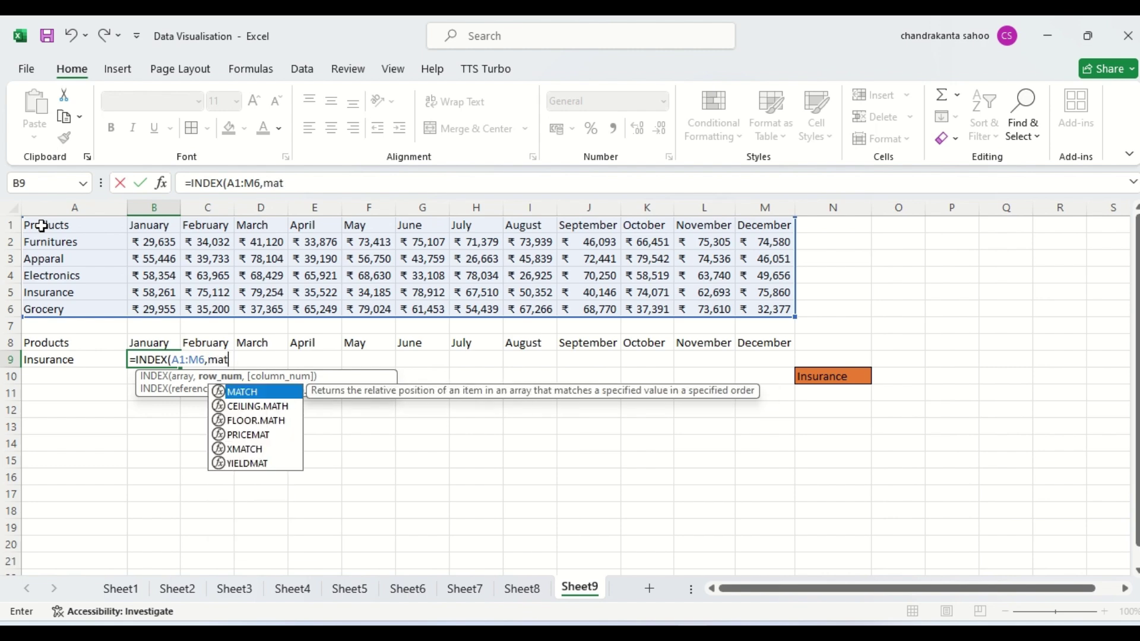
{"action": "double_click", "coordinate": [218, 390]}
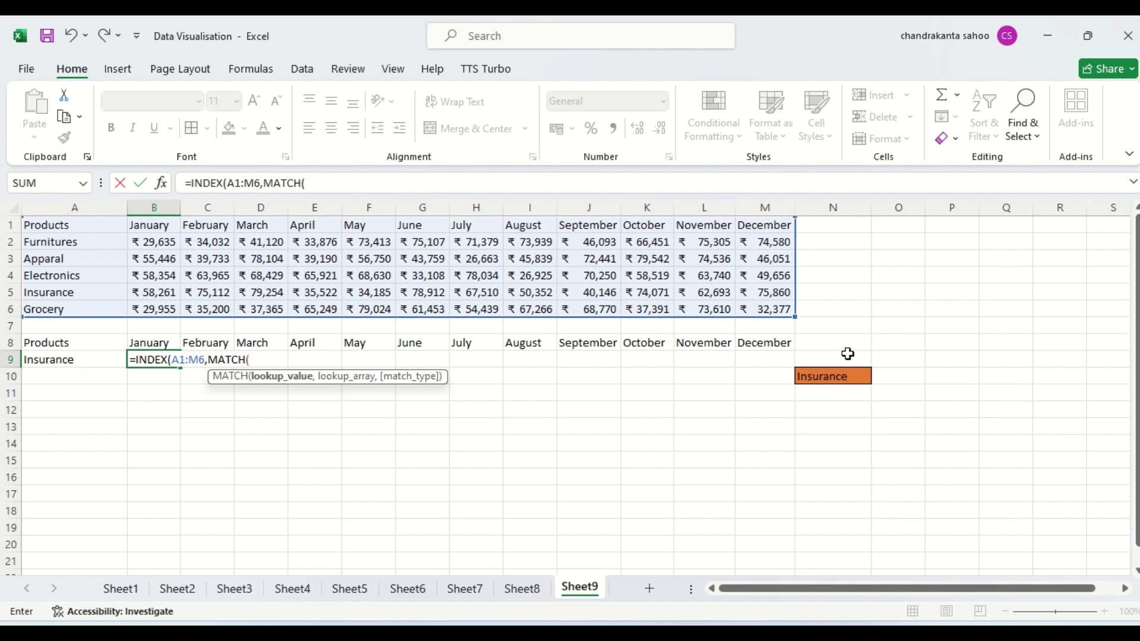
{"action": "left_click", "coordinate": [829, 378]}
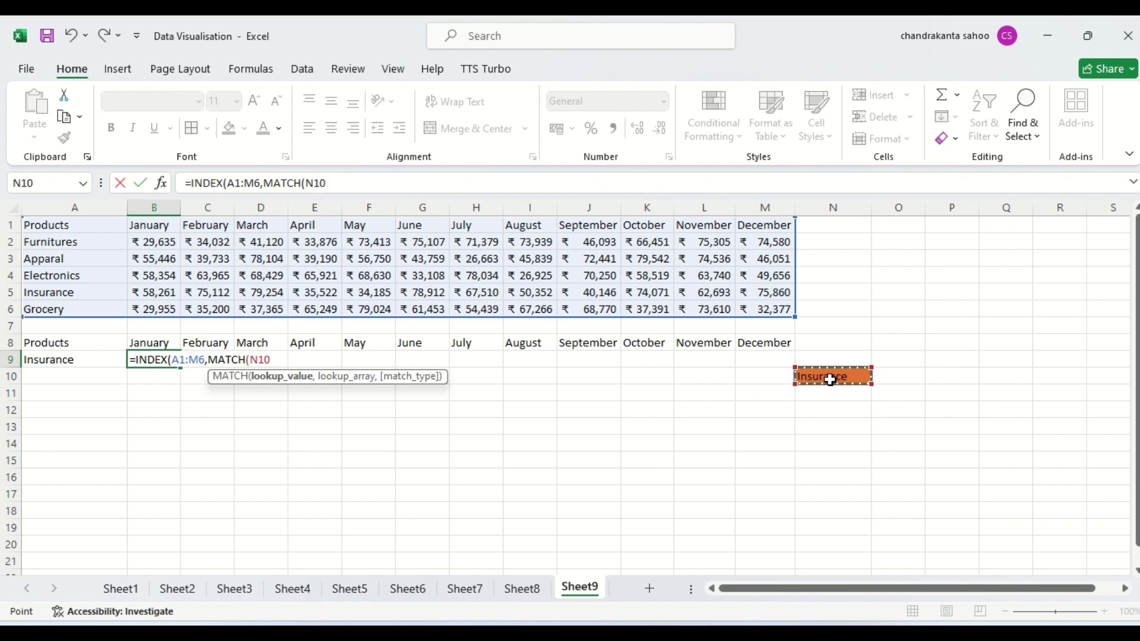
{"action": "type", "text": ","}
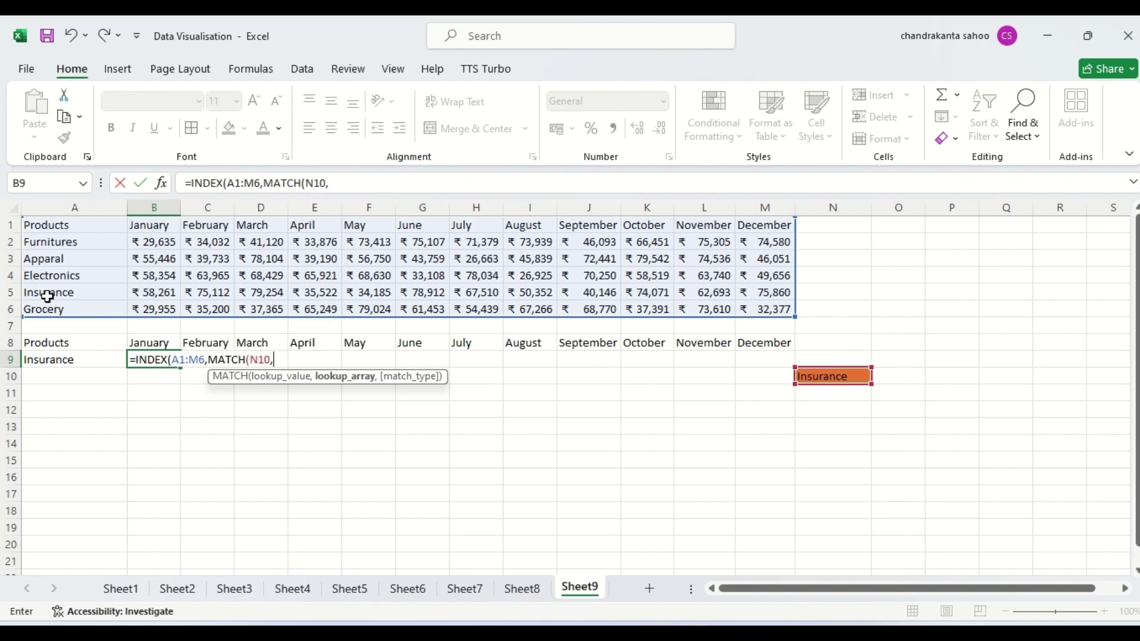
{"action": "left_click", "coordinate": [52, 223]}
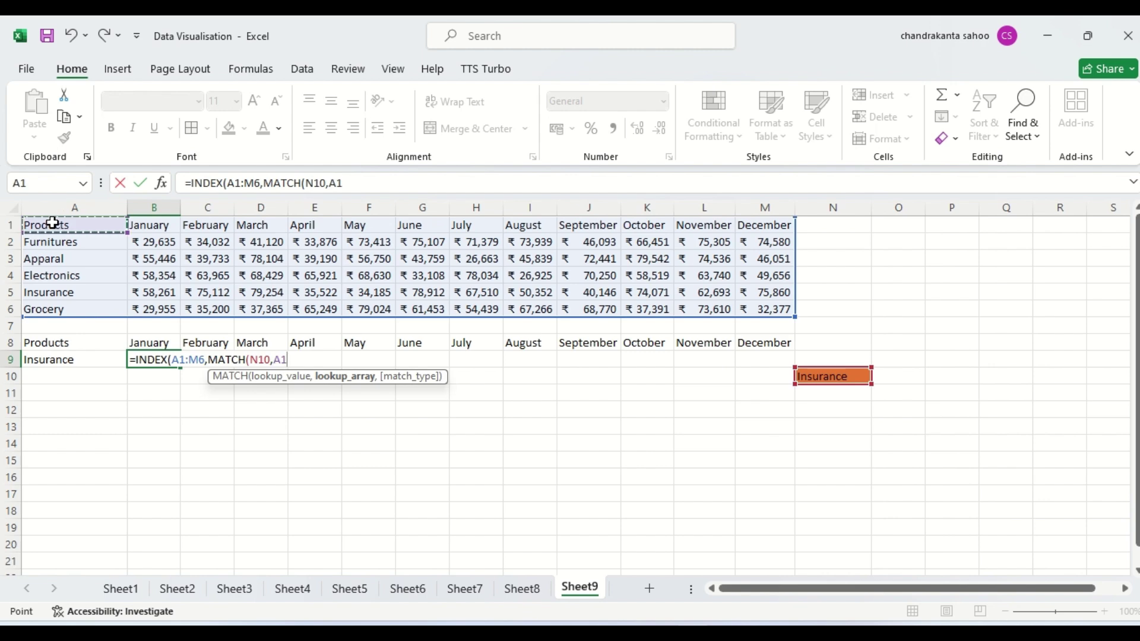
{"action": "key", "text": "ctrl+shift+Down"}
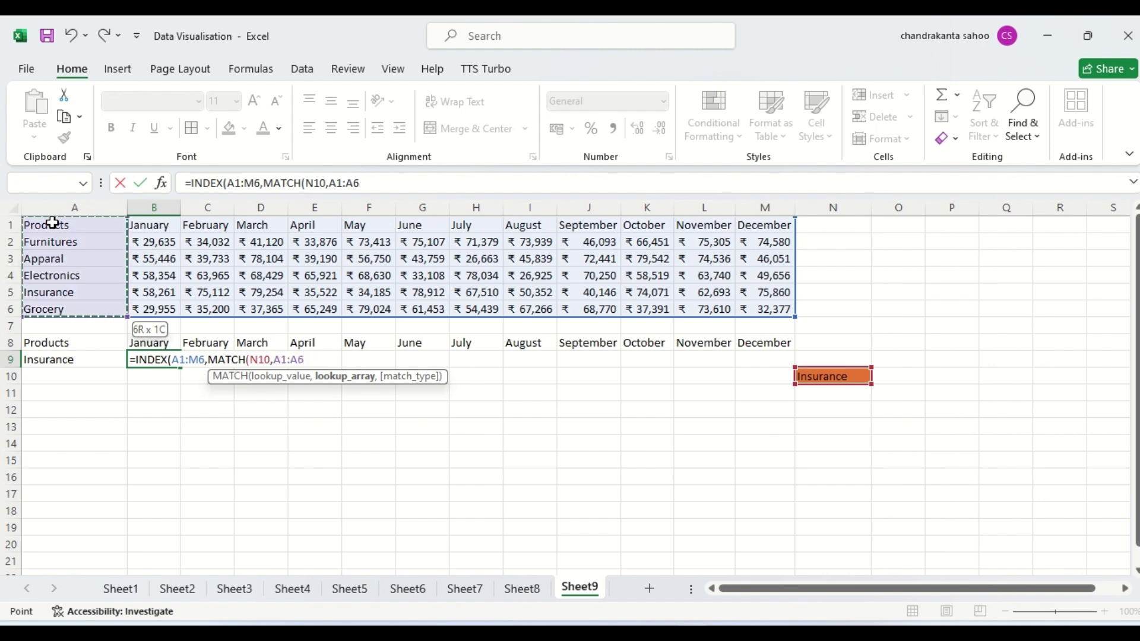
{"action": "type", "text": ","}
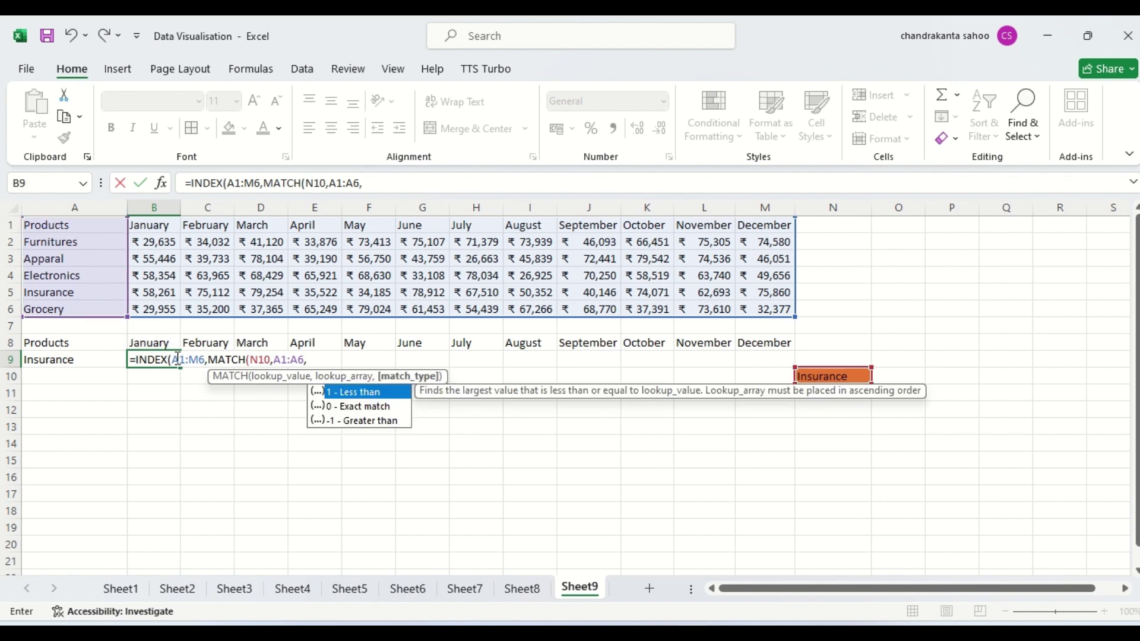
{"action": "double_click", "coordinate": [324, 407]}
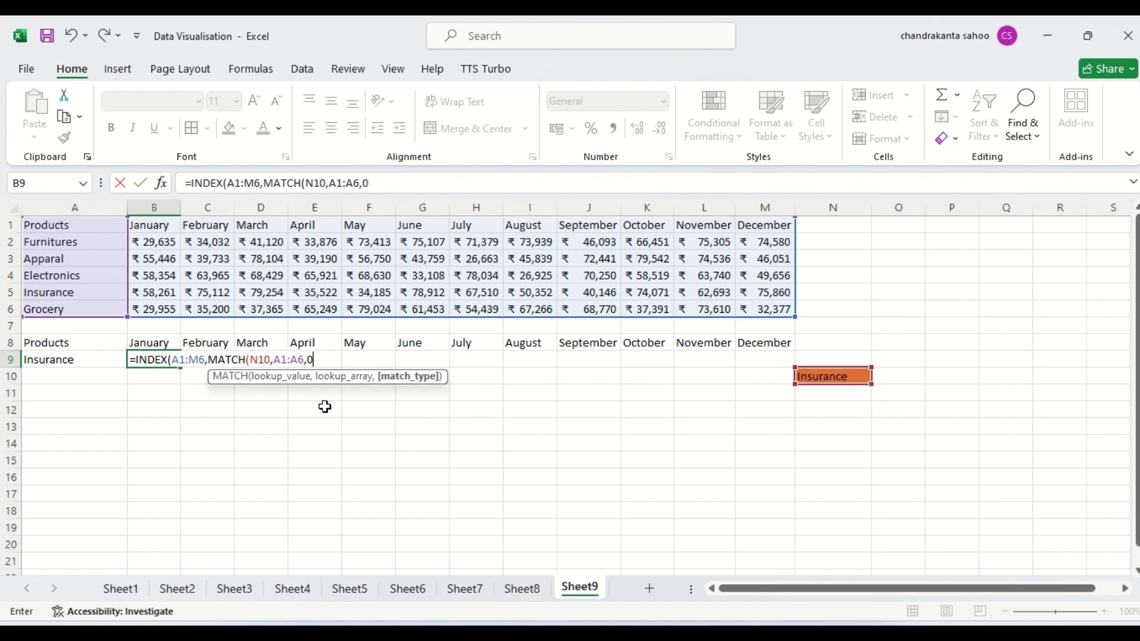
{"action": "type", "text": ")"}
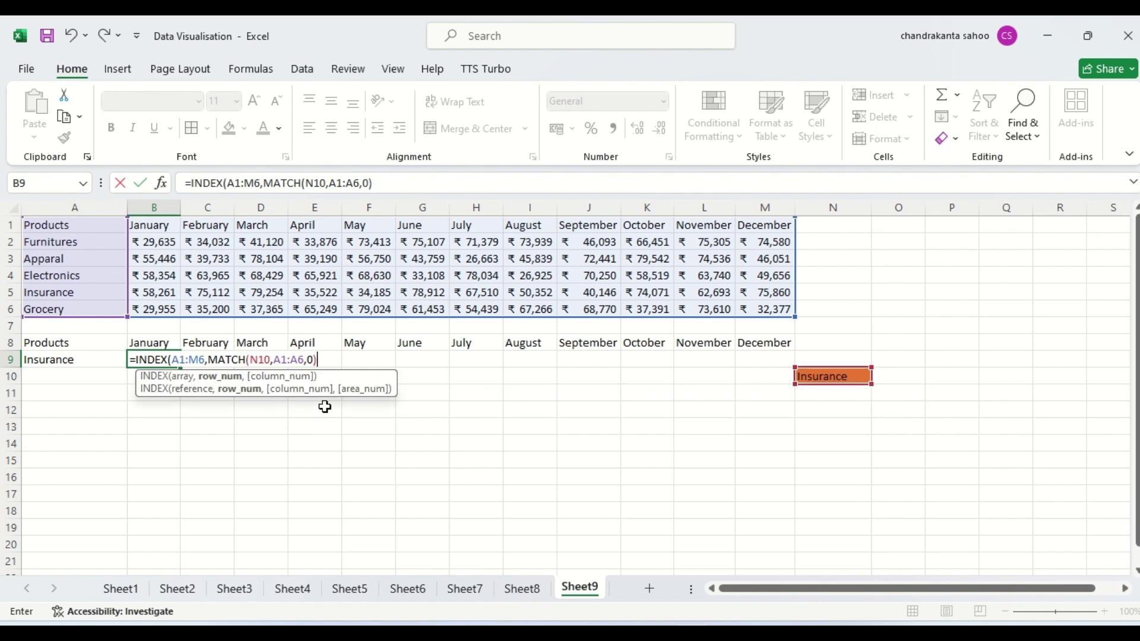
Add MATCH(B8,A1:M1,0) as the column number argument of the INDEX formula in B9, using an exact match, and complete the formula
{"action": "type", "text": ","}
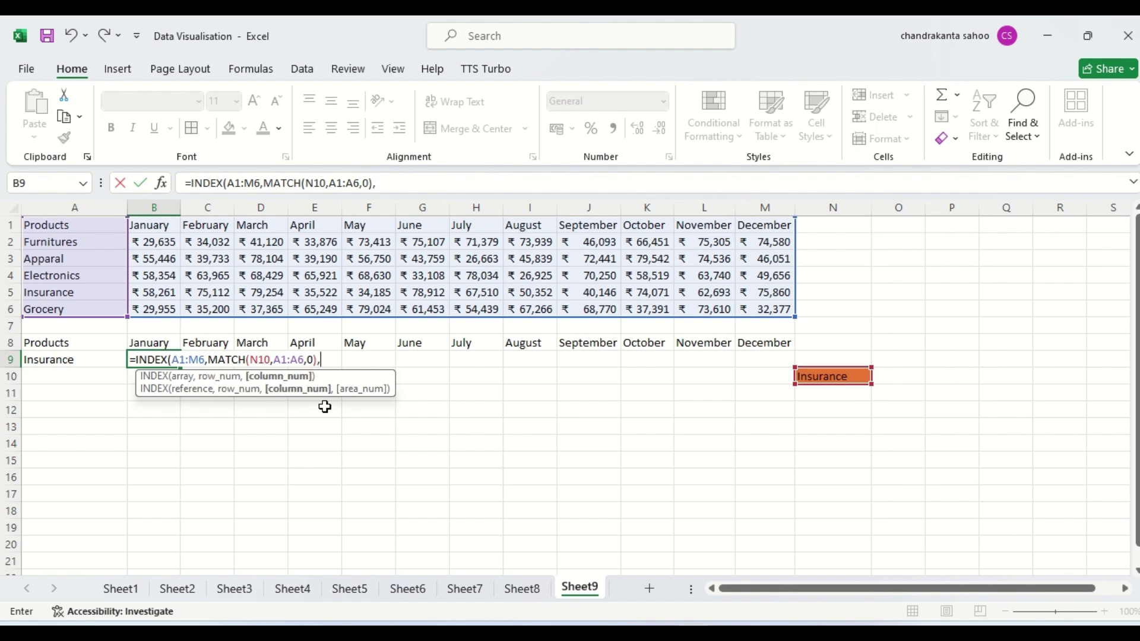
{"action": "type", "text": "match"}
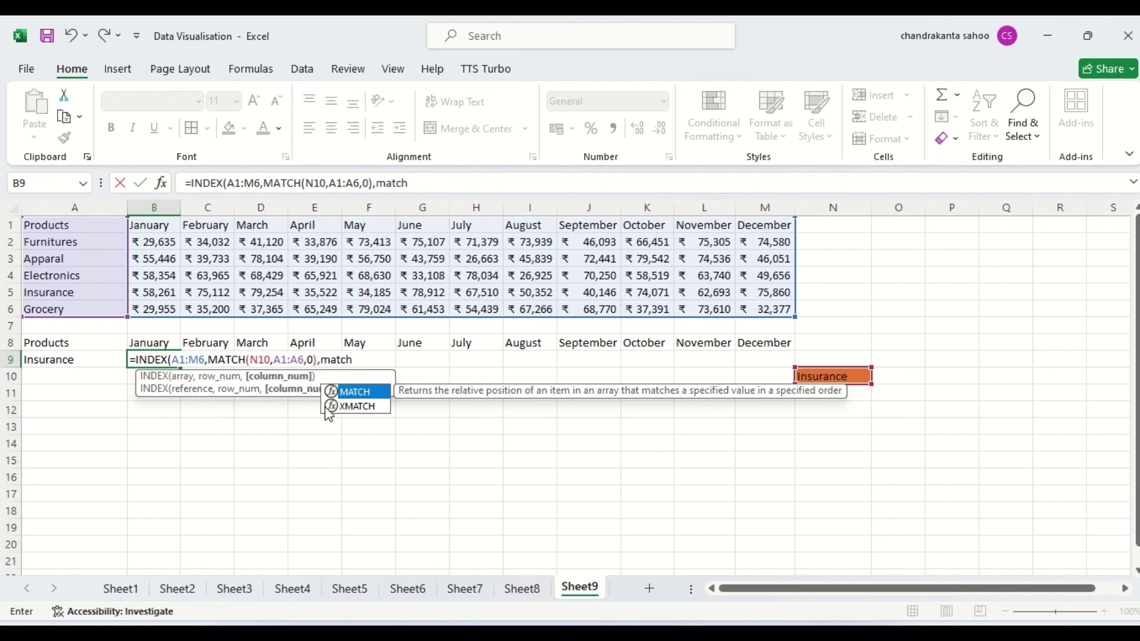
{"action": "double_click", "coordinate": [340, 388]}
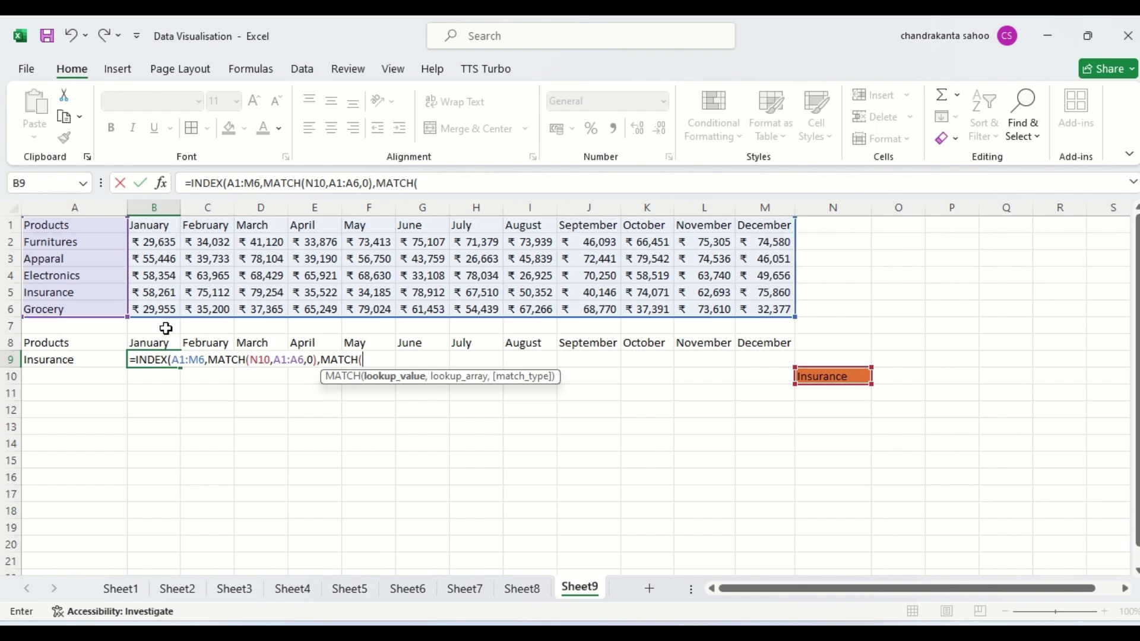
{"action": "left_click", "coordinate": [152, 341]}
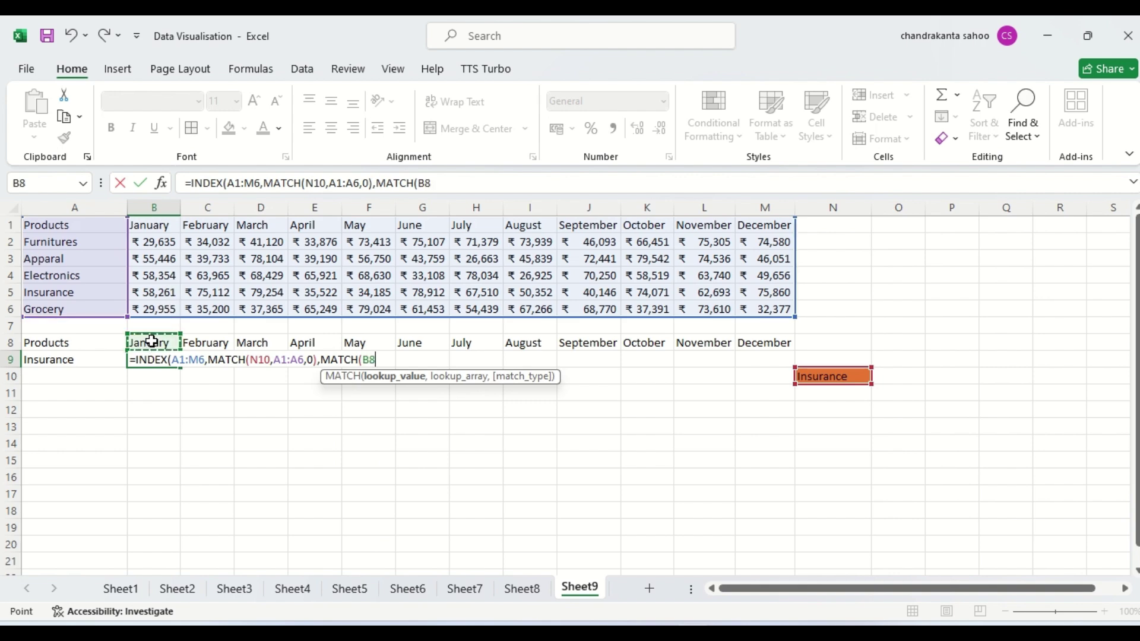
{"action": "type", "text": ","}
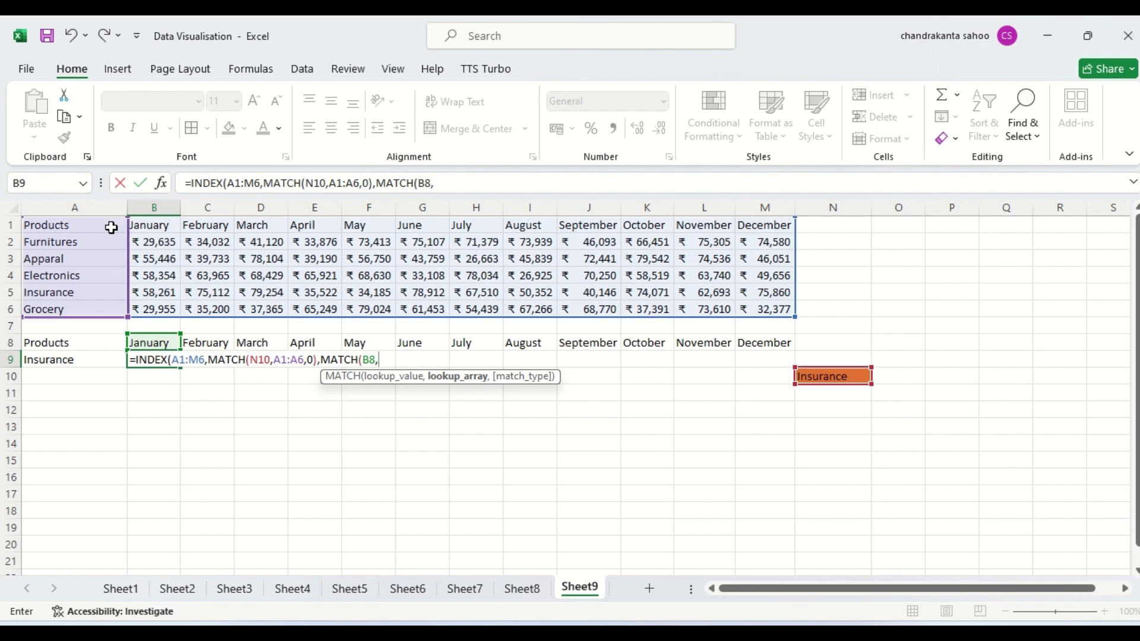
{"action": "left_click", "coordinate": [33, 226]}
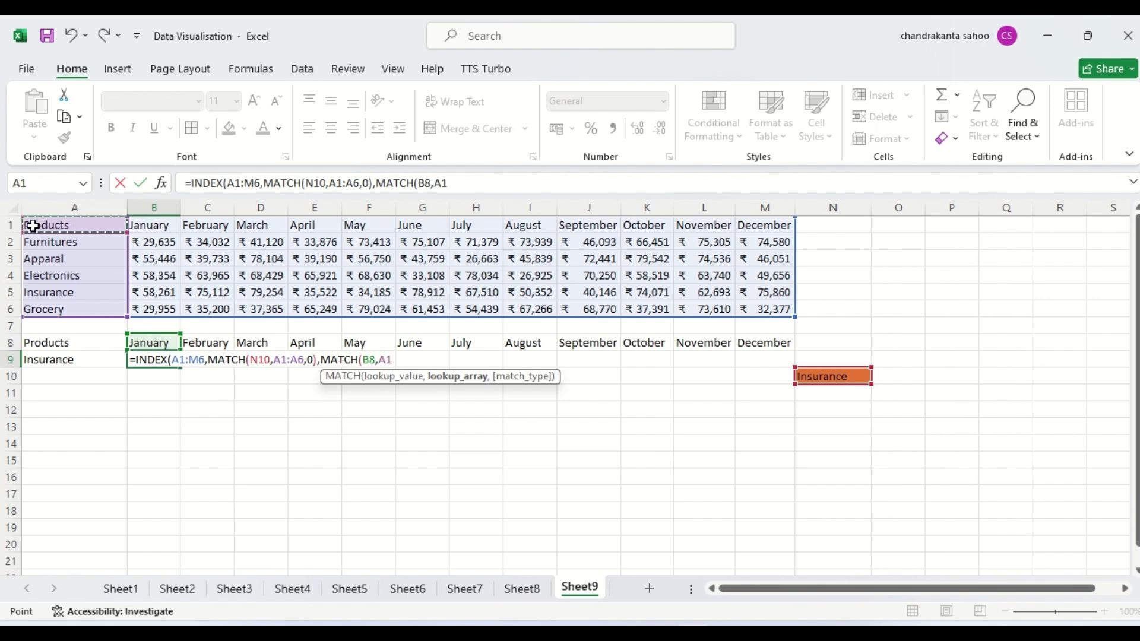
{"action": "key", "text": "ctrl+shift+Right"}
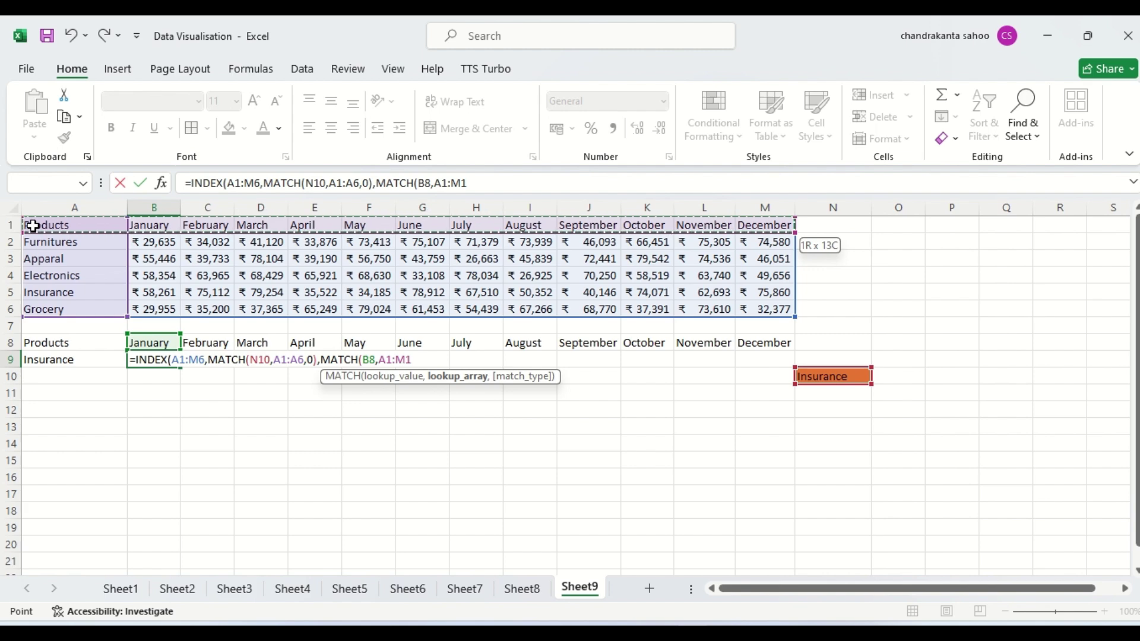
{"action": "type", "text": ","}
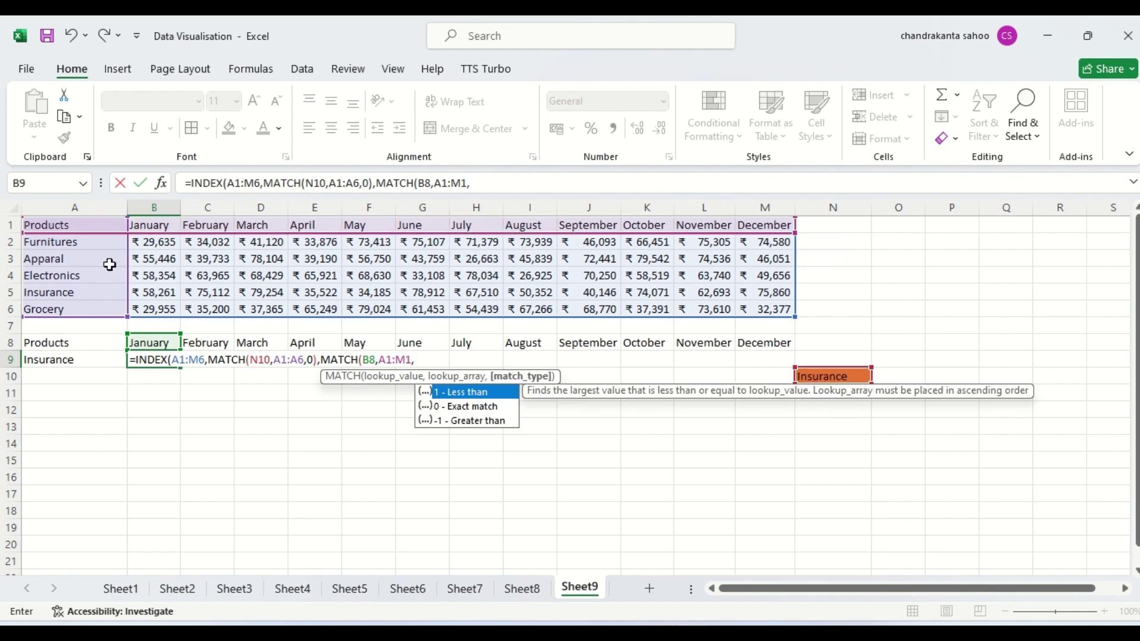
{"action": "double_click", "coordinate": [428, 406]}
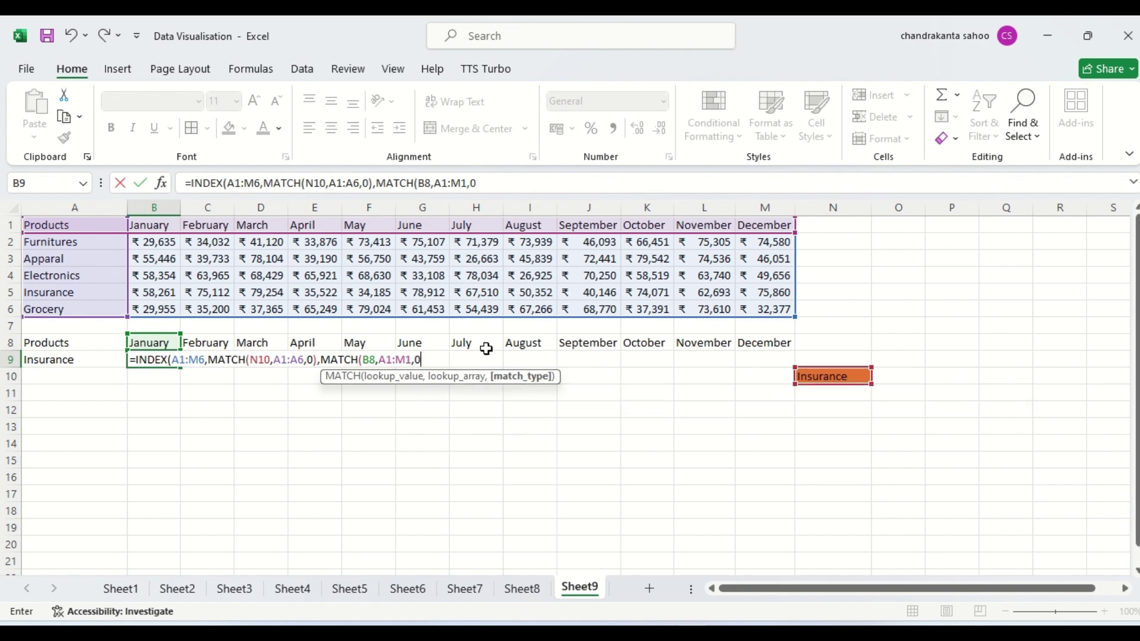
{"action": "type", "text": ")"}
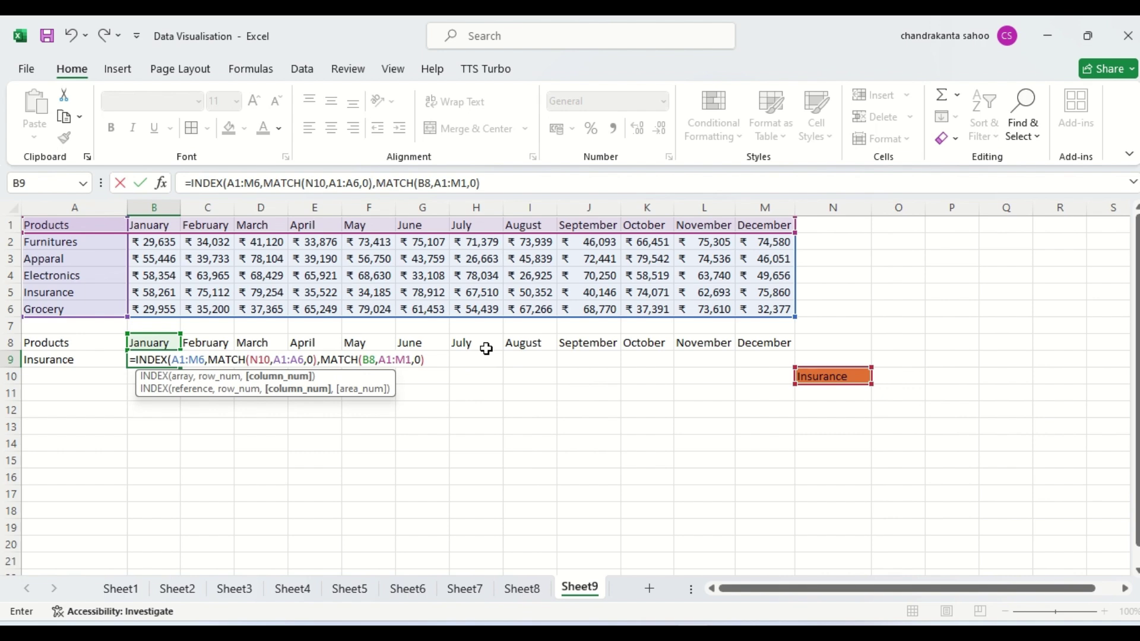
{"action": "type", "text": ")"}
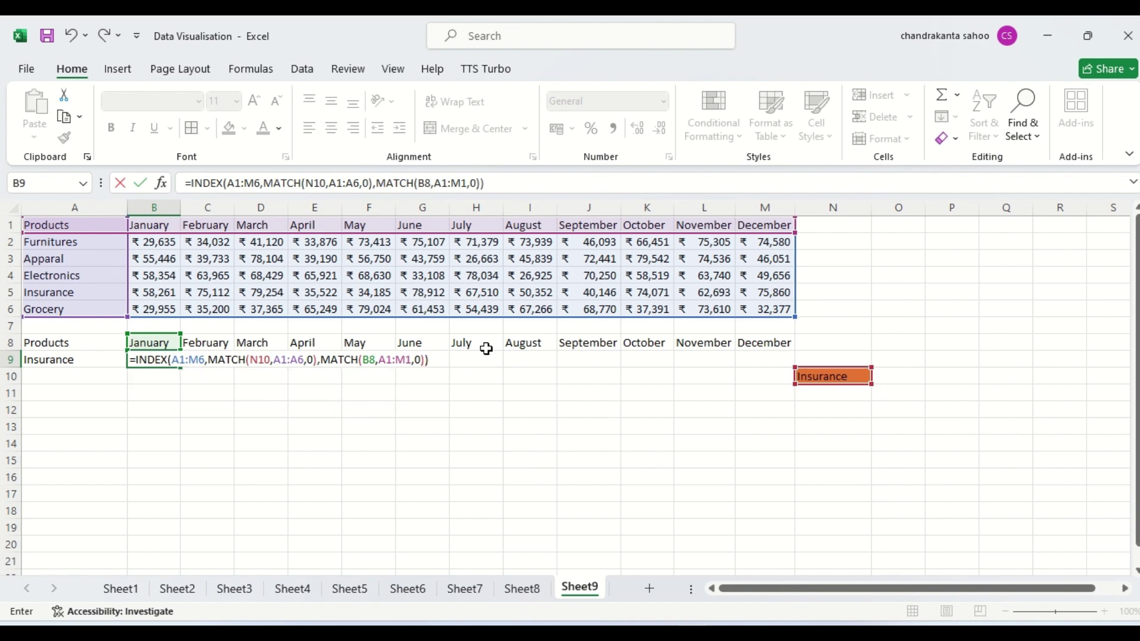
{"action": "key", "text": "Return"}
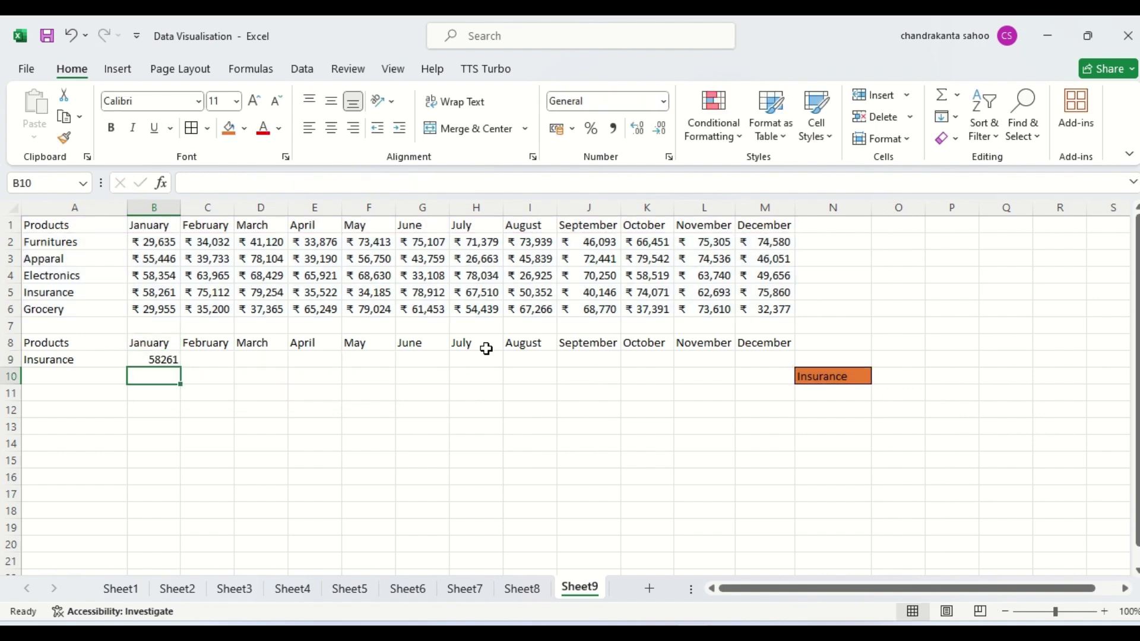
Test the January lookup in B9 by choosing Furnitures and then Grocery from the product drop-down in N10
{"action": "left_click", "coordinate": [149, 359]}
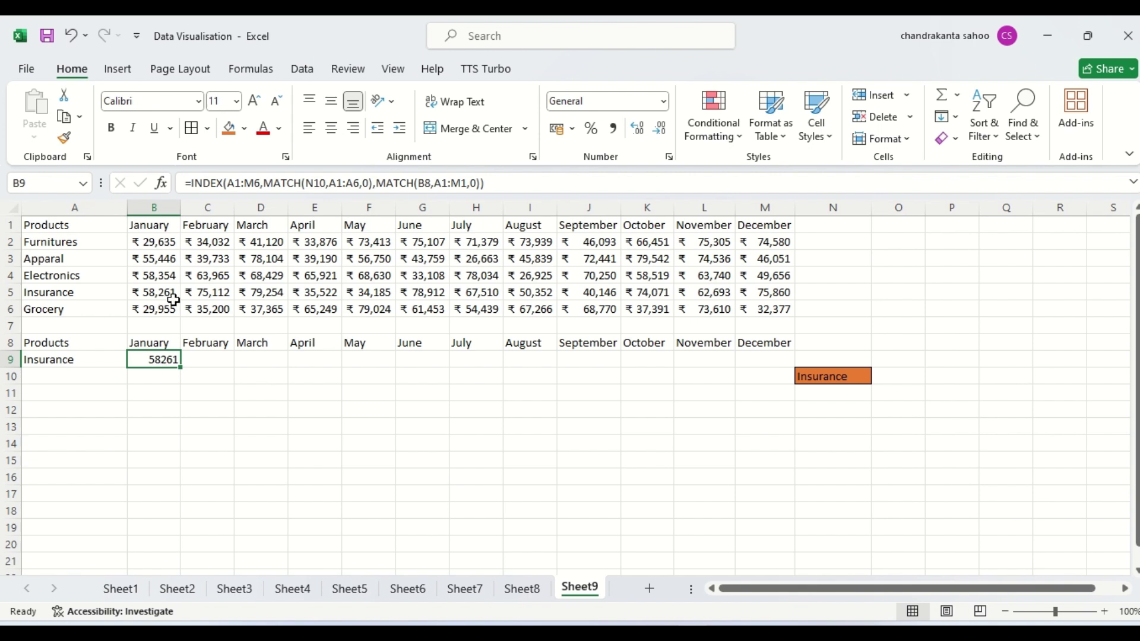
{"action": "left_click_drag", "start_coordinate": [818, 376], "coordinate": [884, 378]}
{"action": "left_click", "coordinate": [879, 376]}
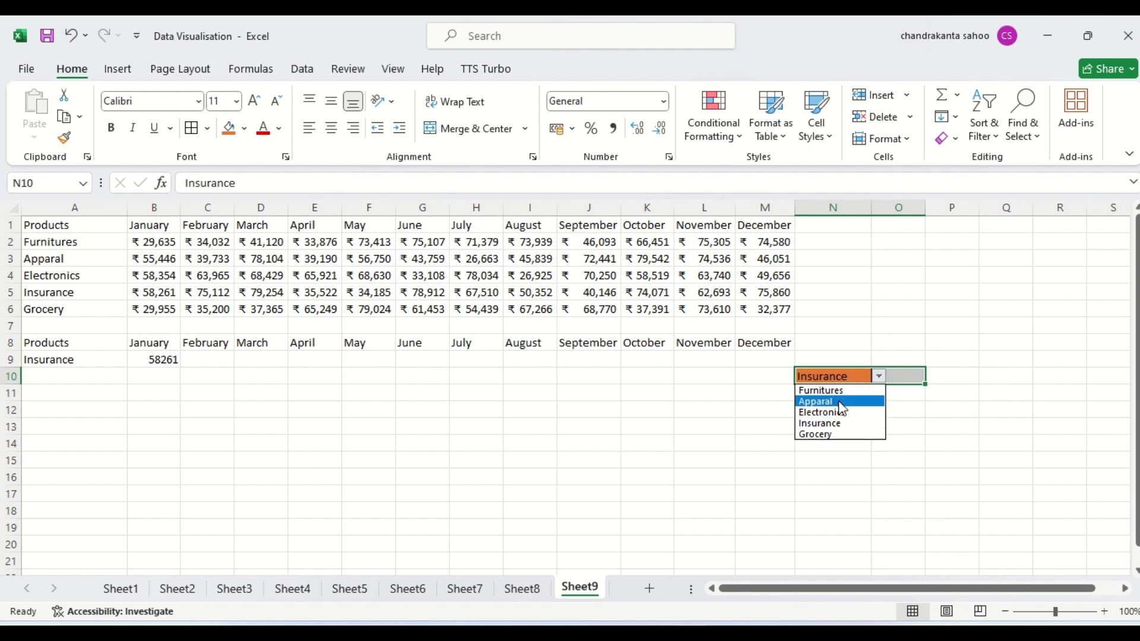
{"action": "left_click", "coordinate": [825, 387]}
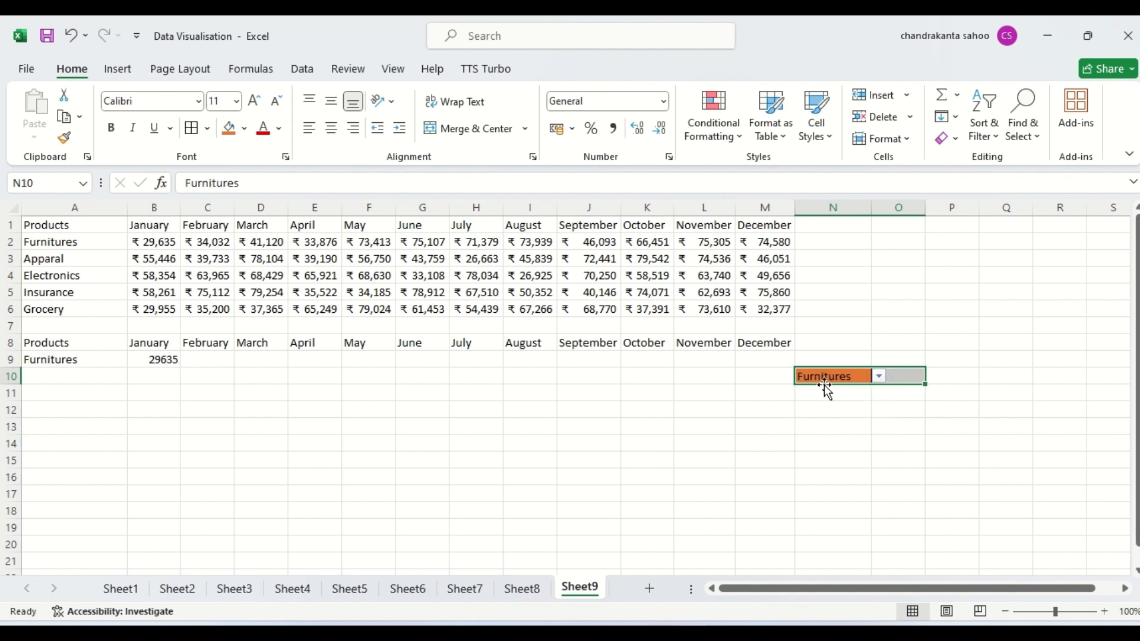
{"action": "left_click", "coordinate": [878, 378]}
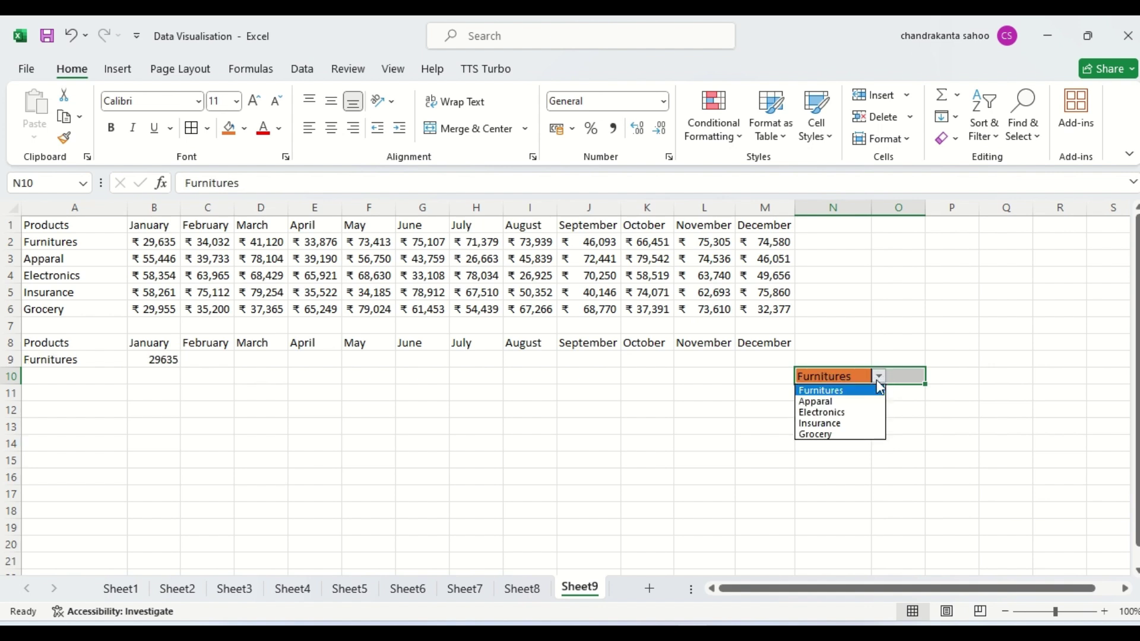
{"action": "left_click", "coordinate": [837, 434]}
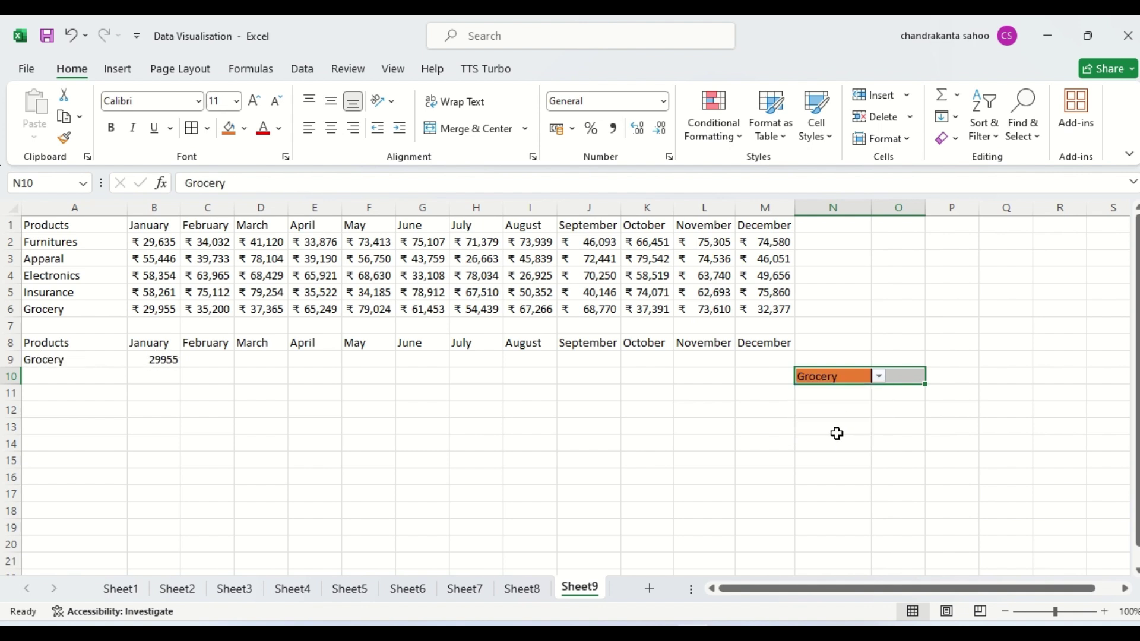
Try to fill the INDEX/MATCH formula from B9 across to M9 and inspect the copied formula in C9
{"action": "left_click", "coordinate": [159, 359]}
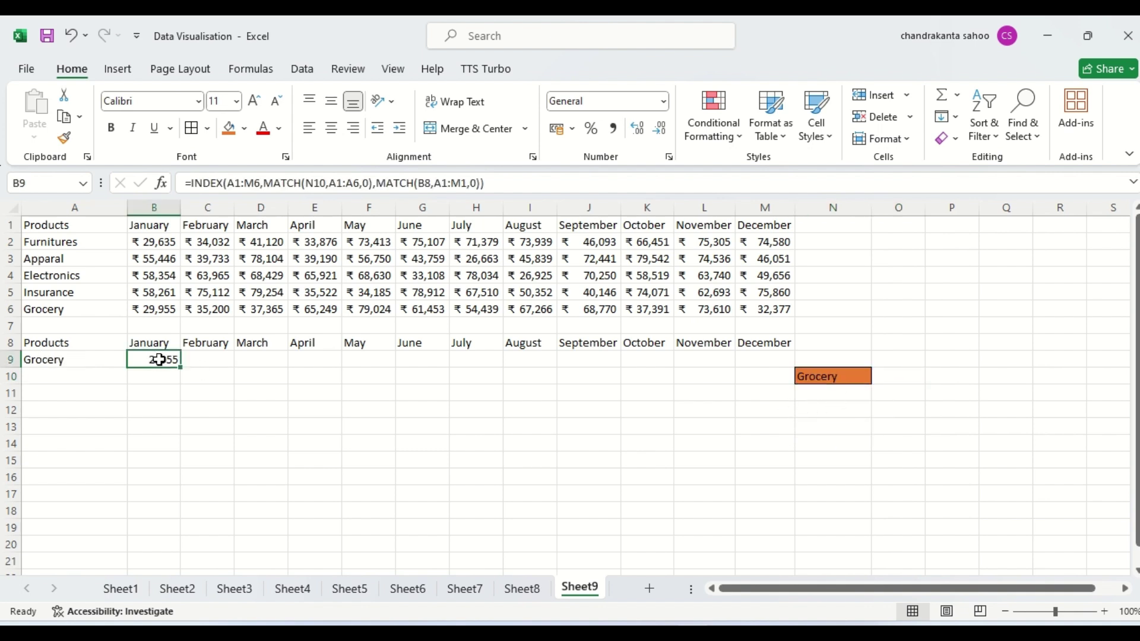
{"action": "left_click", "coordinate": [202, 360]}
{"action": "key", "text": "Right"}
{"action": "key", "text": "Right"}
{"action": "key", "text": "Right"}
{"action": "key", "text": "Right"}
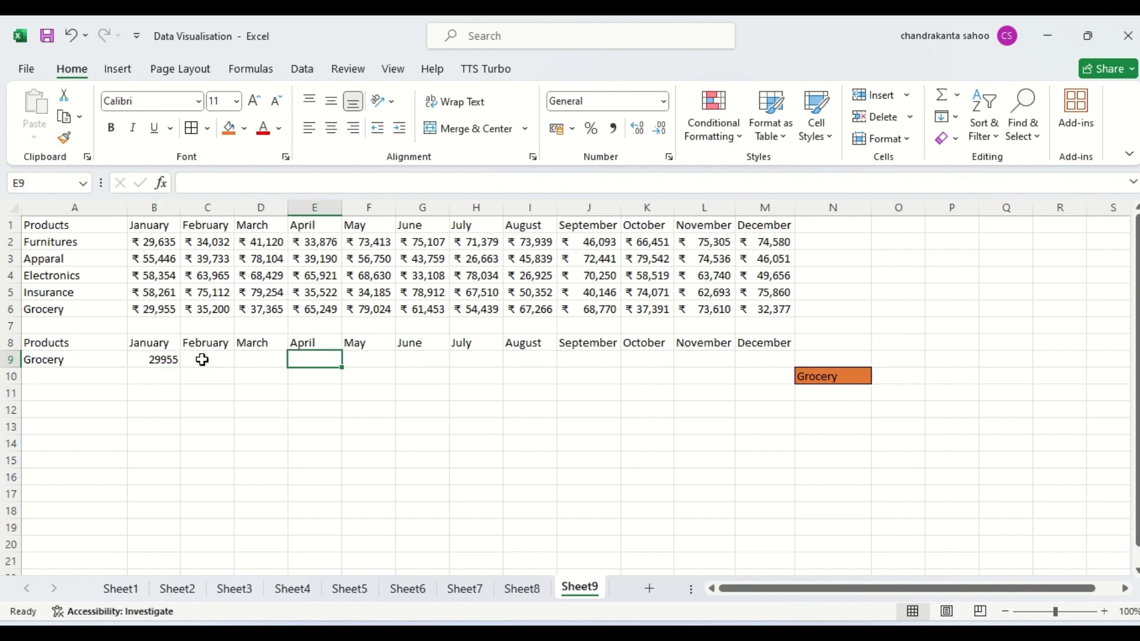
{"action": "left_click", "coordinate": [158, 359]}
{"action": "left_click_drag", "start_coordinate": [181, 367], "coordinate": [776, 357]}
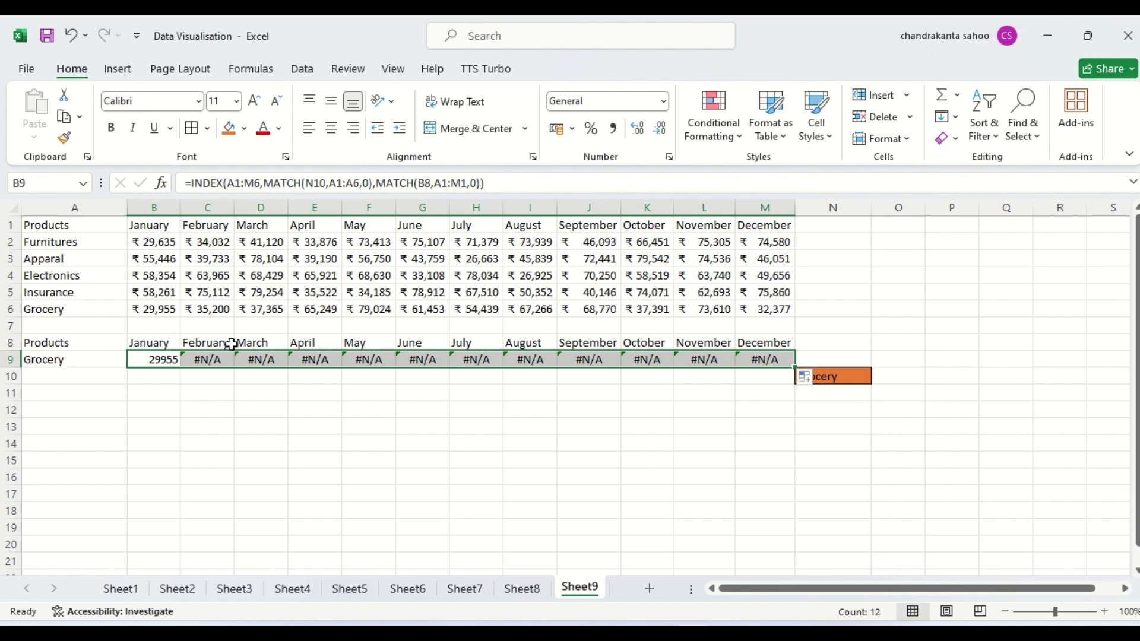
{"action": "left_click", "coordinate": [206, 362]}
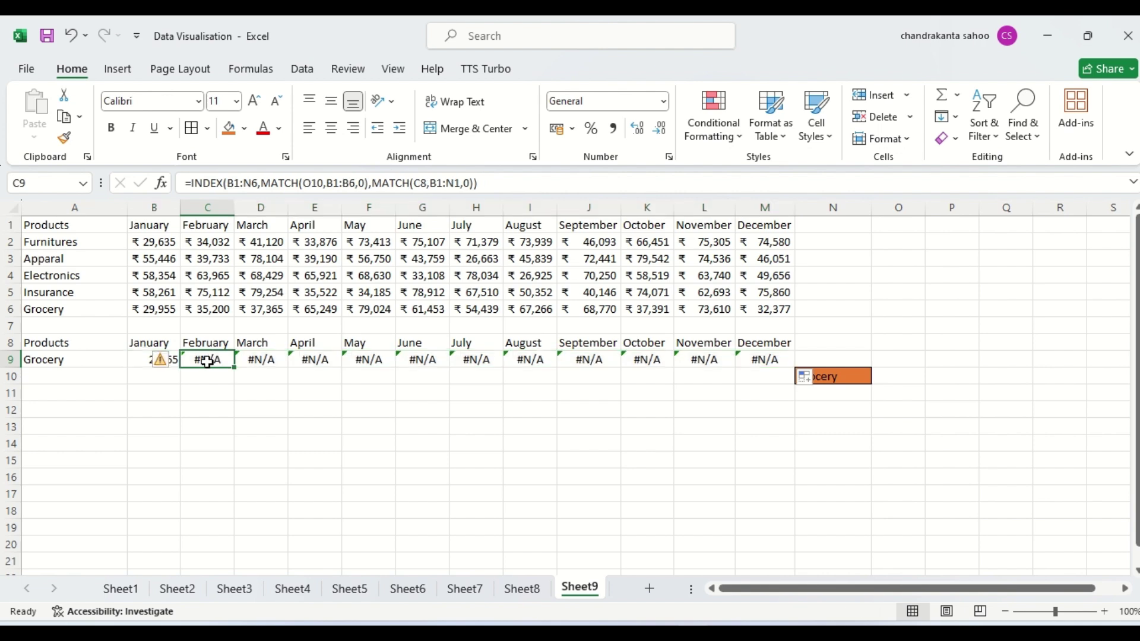
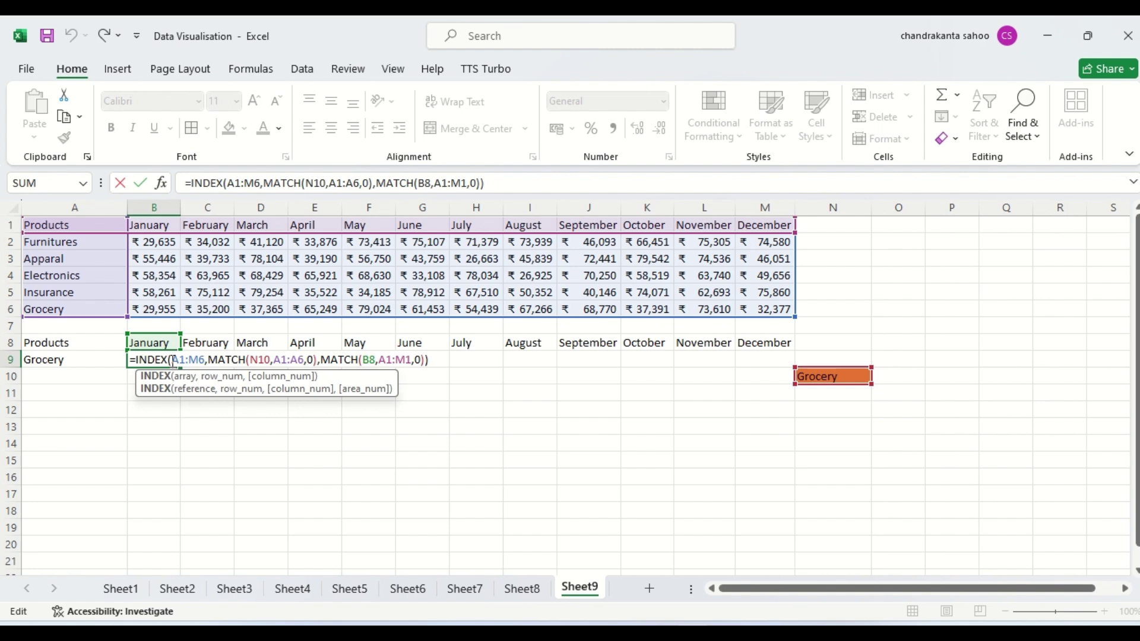
Lock the columns of the INDEX array in the B9 formula by changing it to $A1:$M6
{"action": "left_click", "coordinate": [173, 361]}
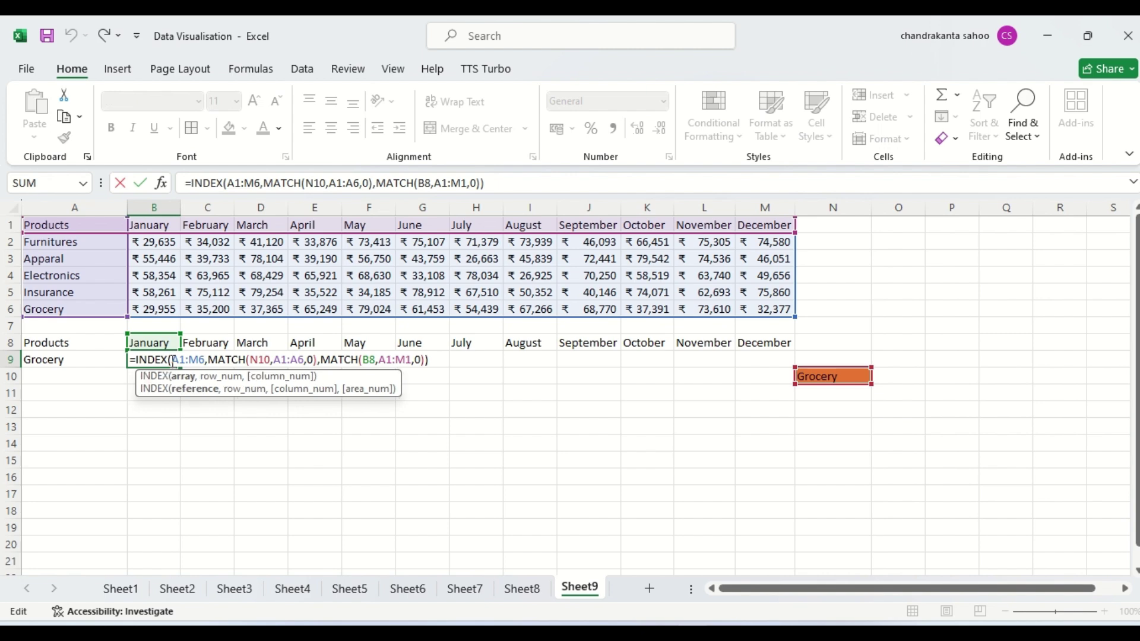
{"action": "type", "text": "$"}
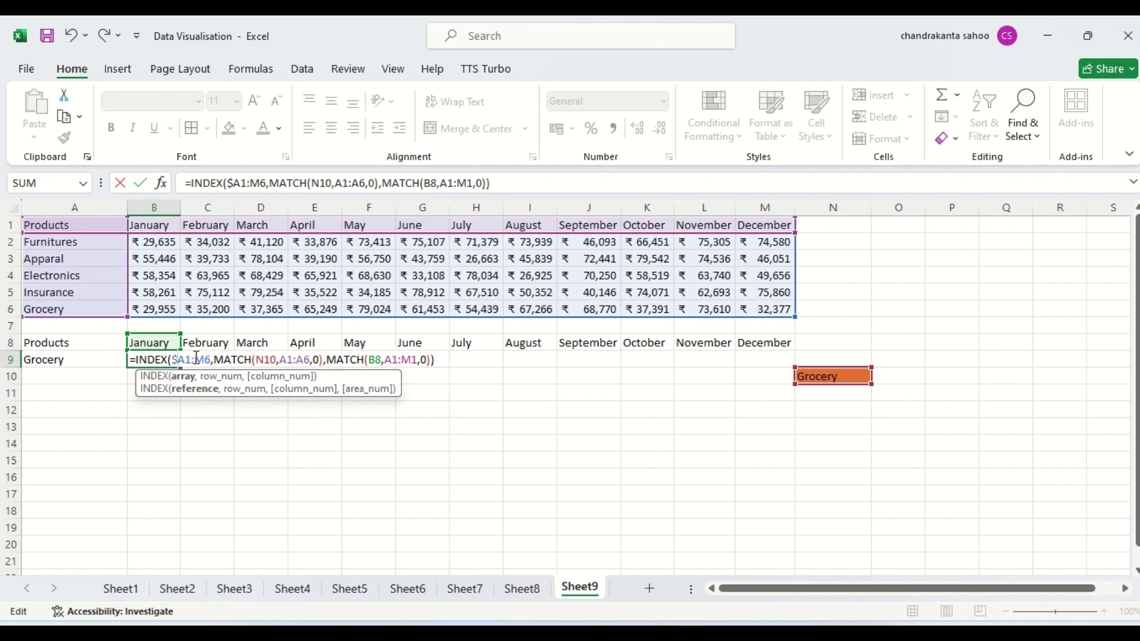
{"action": "left_click", "coordinate": [197, 359]}
{"action": "type", "text": "$"}
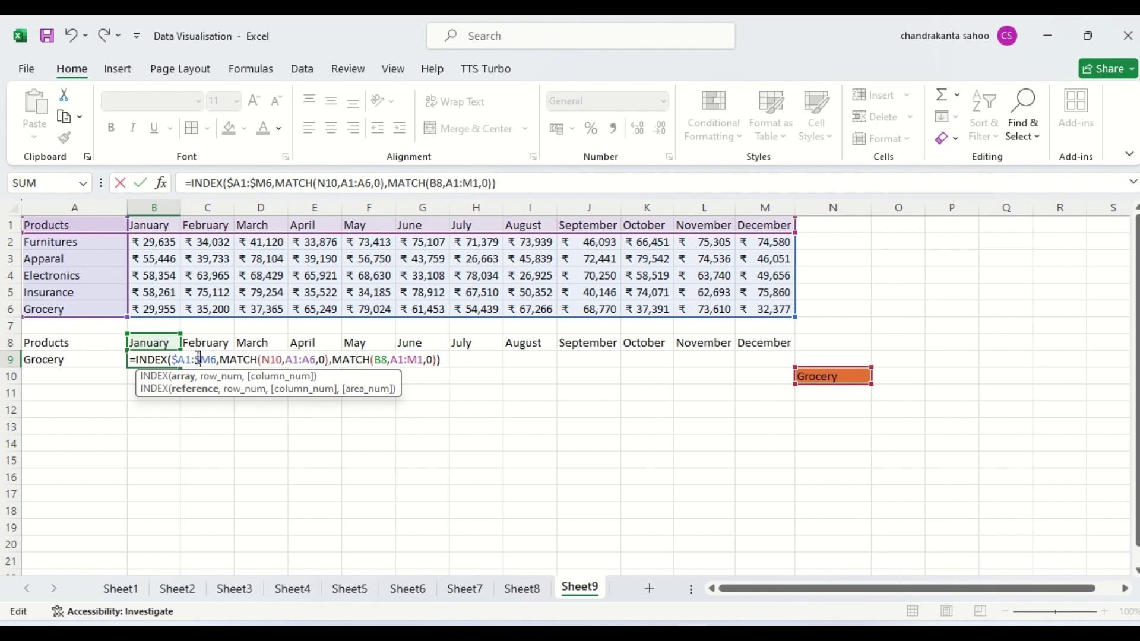
Lock the columns in the row MATCH of the B9 formula, making its arguments $N10 and $A1:$A6
{"action": "left_click", "coordinate": [264, 359]}
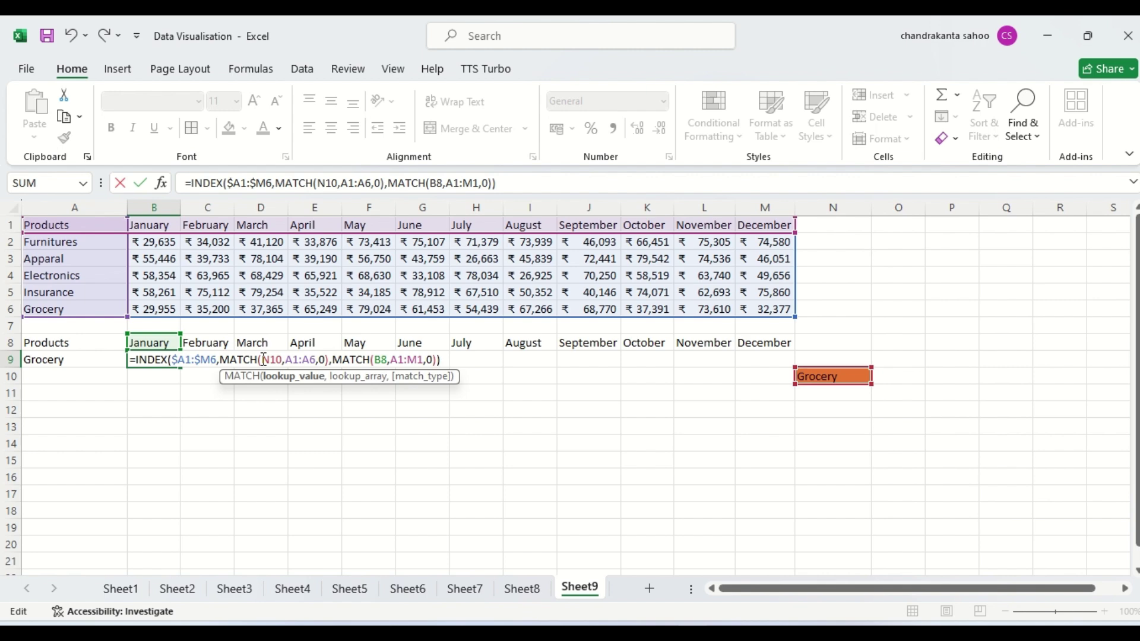
{"action": "type", "text": "$"}
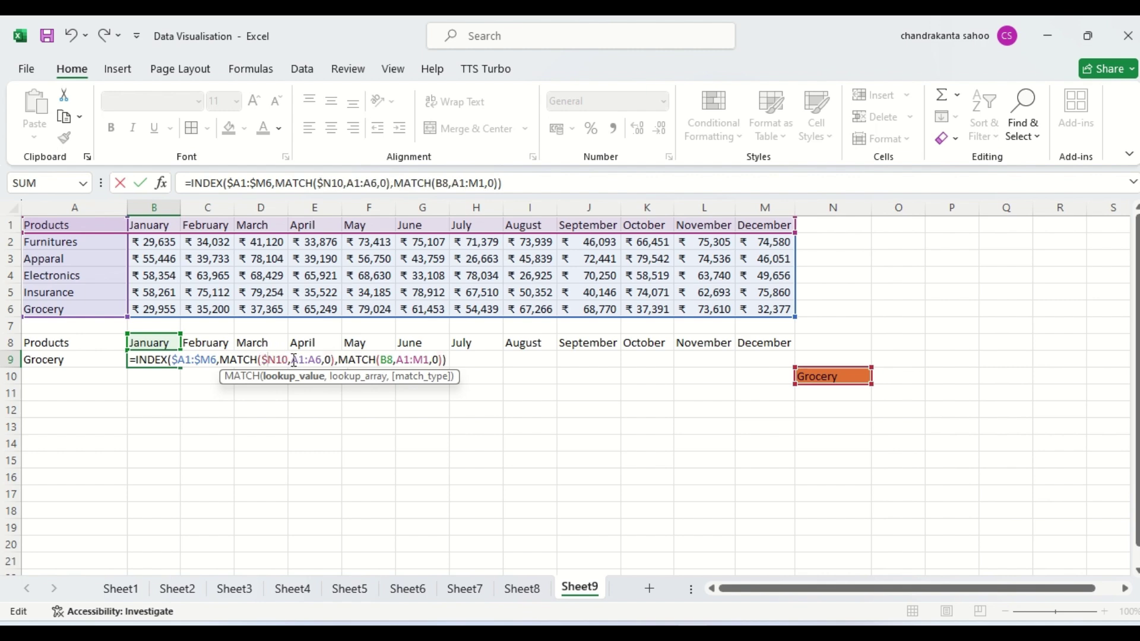
{"action": "left_click", "coordinate": [293, 360]}
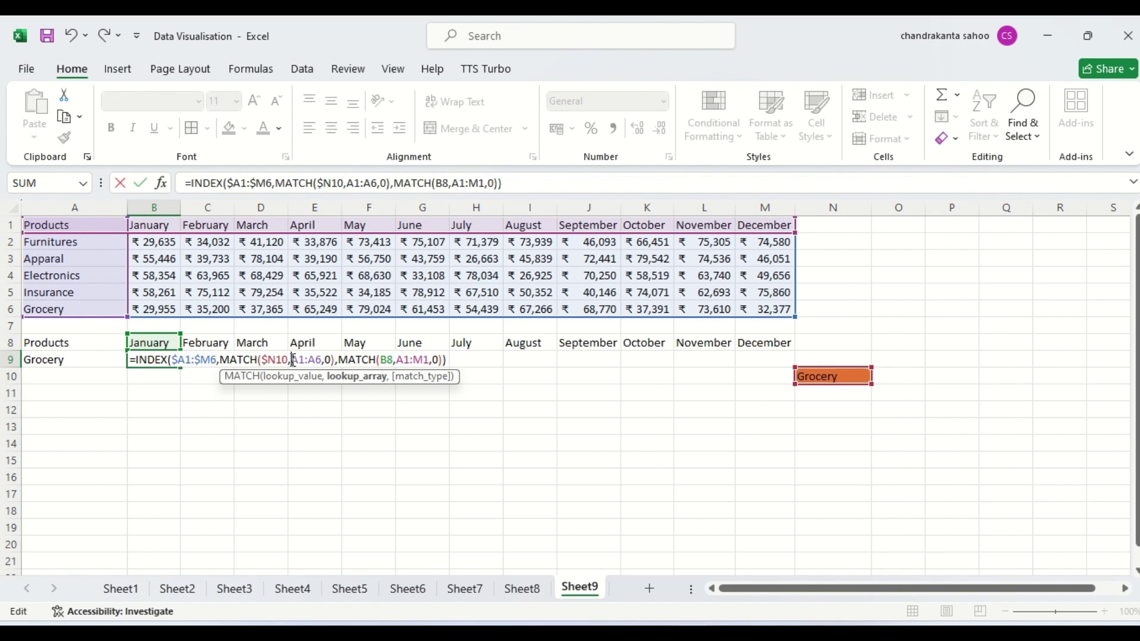
{"action": "type", "text": "$"}
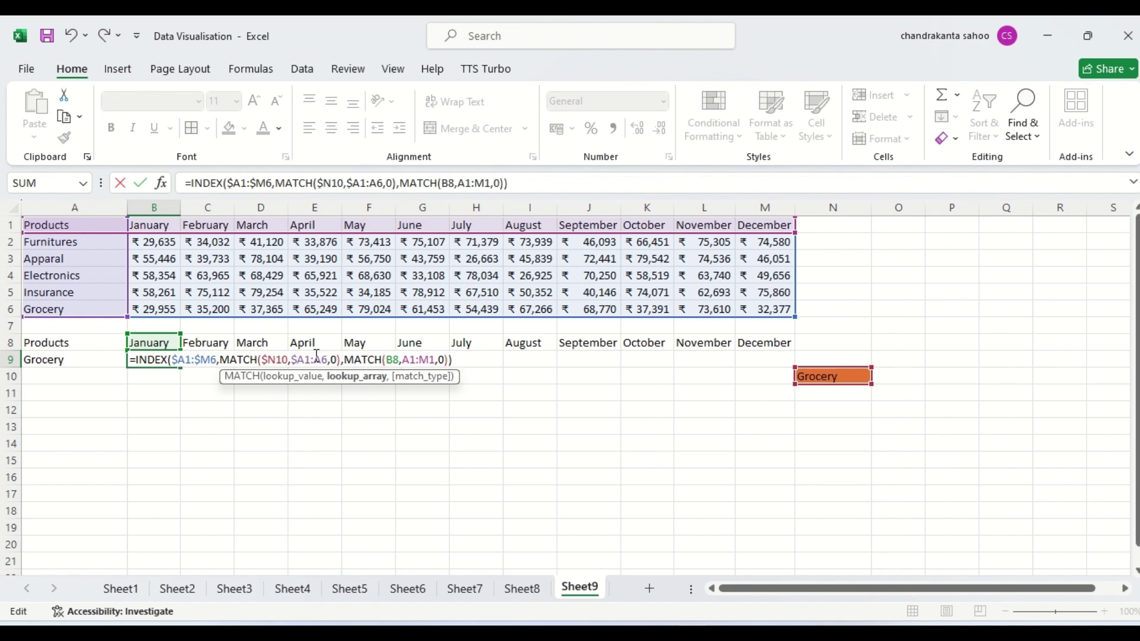
{"action": "left_click", "coordinate": [316, 358]}
{"action": "type", "text": "$"}
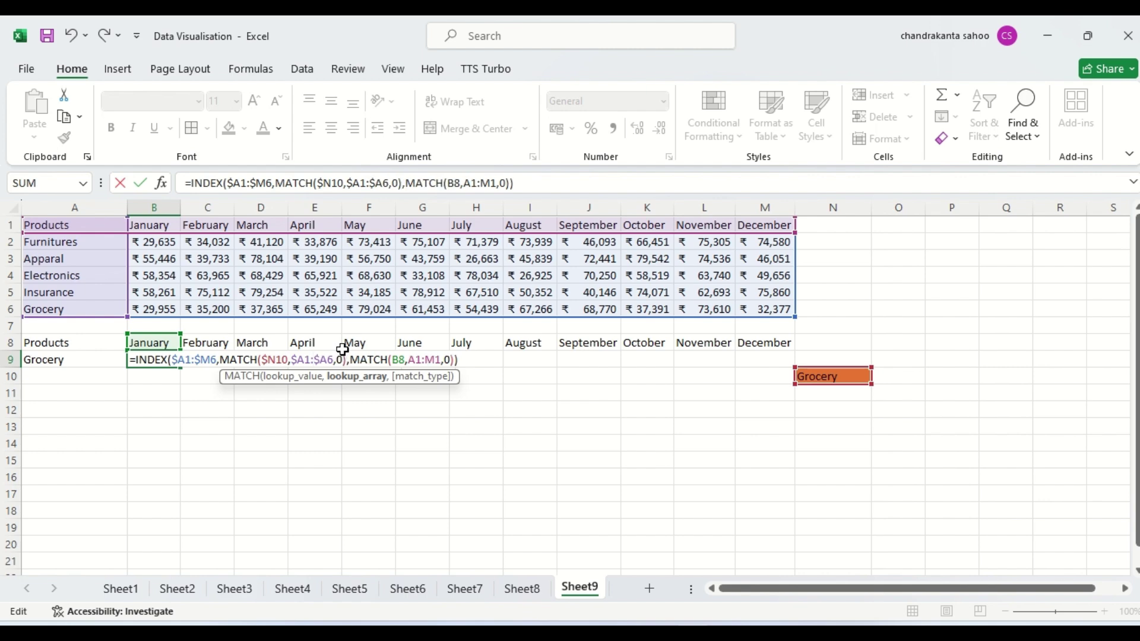
Lock the column MATCH's lookup array as $A1:$M1 in B9, leave B8 relative, and commit the formula
{"action": "left_click", "coordinate": [396, 362]}
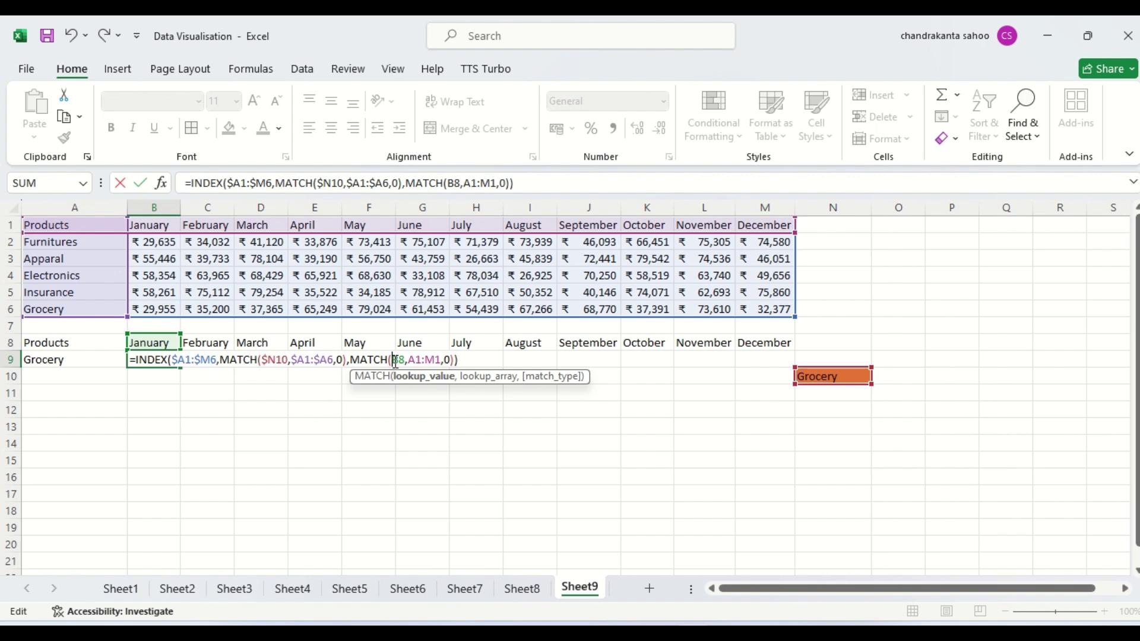
{"action": "left_click", "coordinate": [417, 361]}
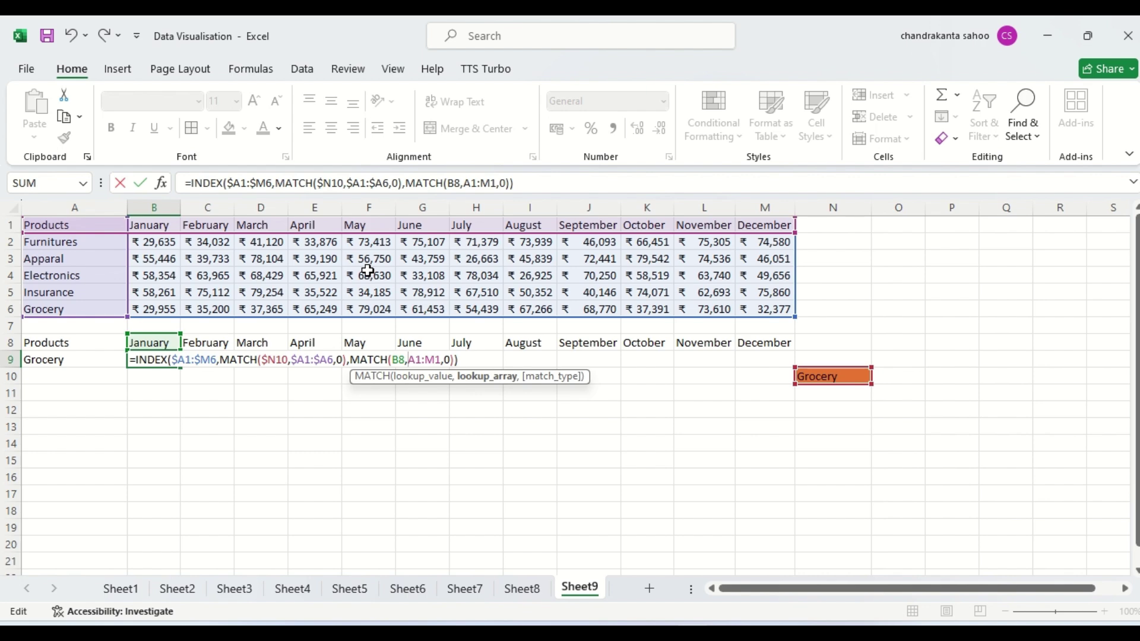
{"action": "type", "text": "$"}
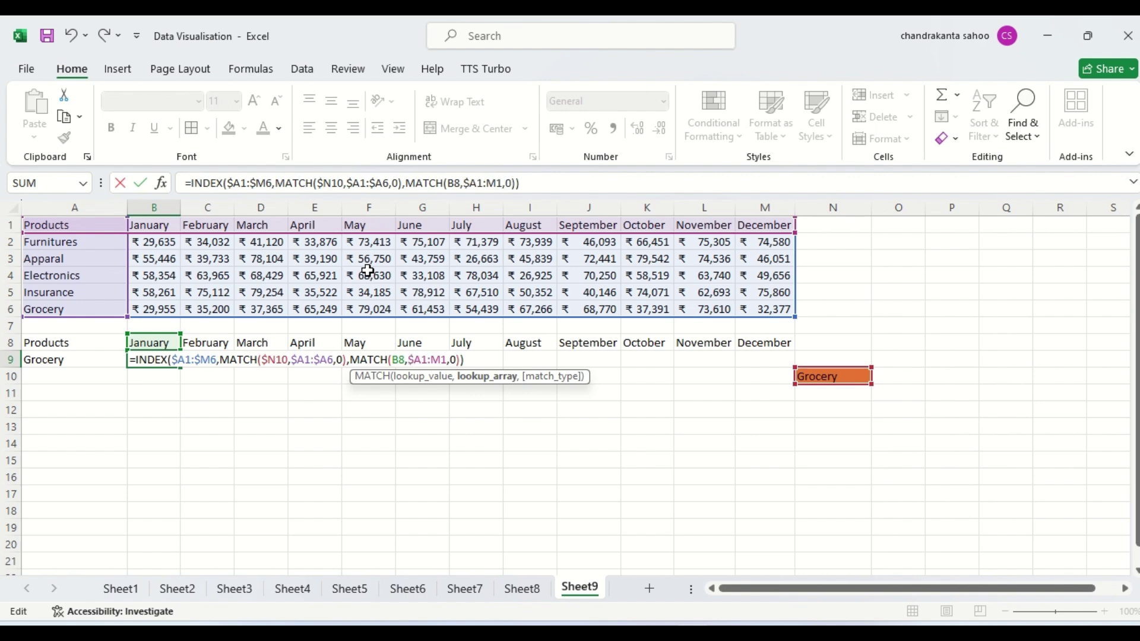
{"action": "left_click", "coordinate": [435, 360]}
{"action": "type", "text": "$"}
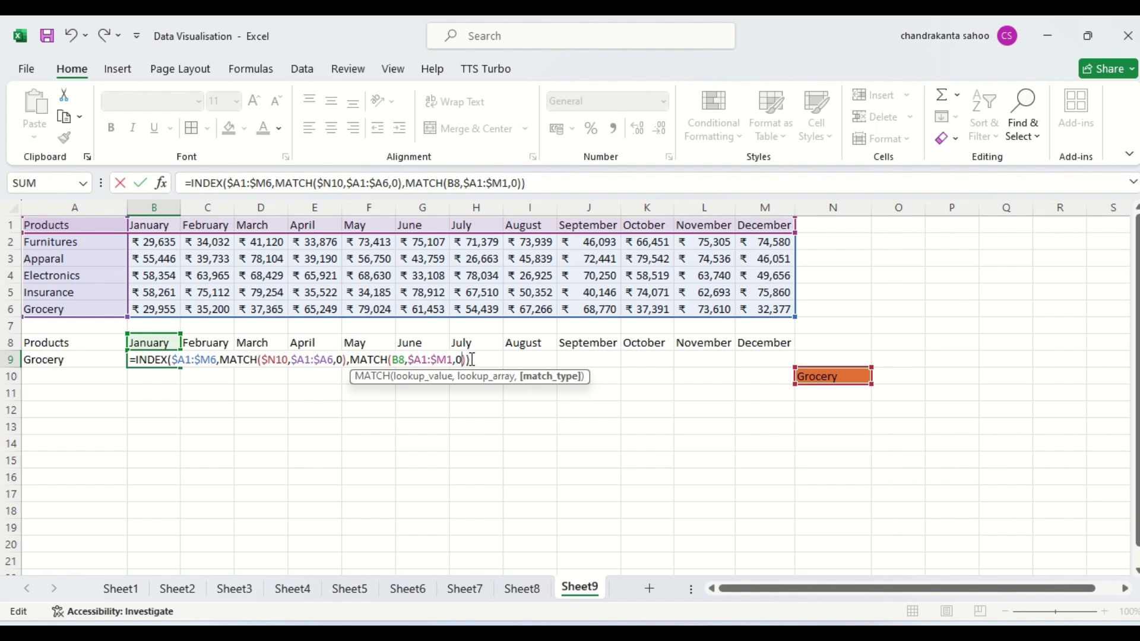
{"action": "left_click", "coordinate": [472, 359]}
{"action": "key", "text": "Return"}
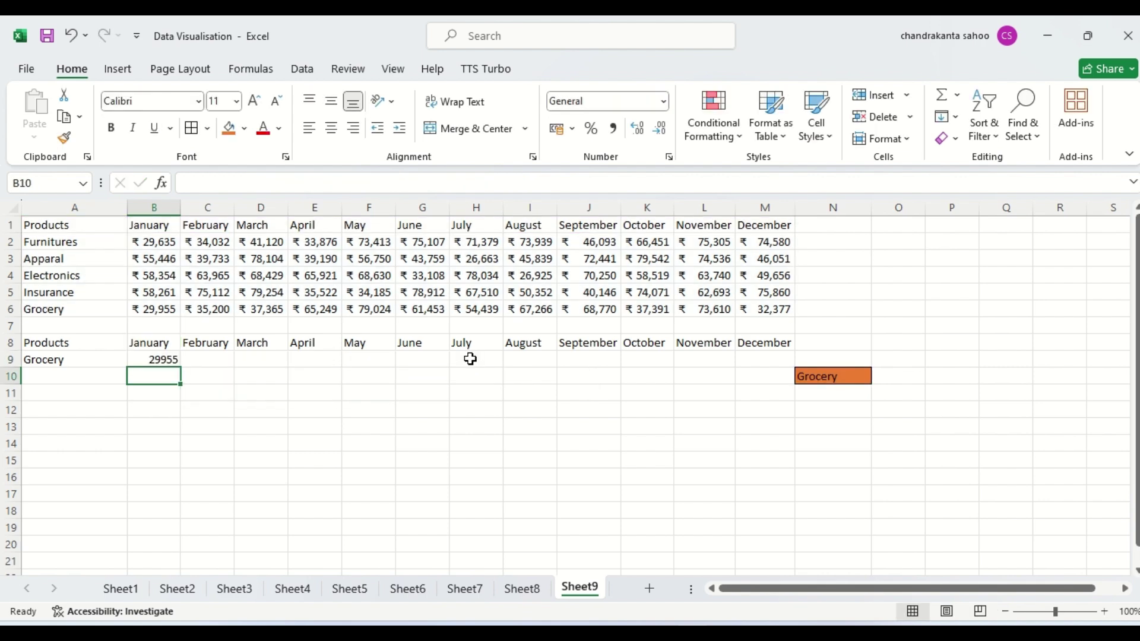
Fill the column-locked INDEX/MATCH formula from B9 across to M9
{"action": "left_click", "coordinate": [158, 361]}
{"action": "left_click_drag", "start_coordinate": [180, 367], "coordinate": [783, 355]}
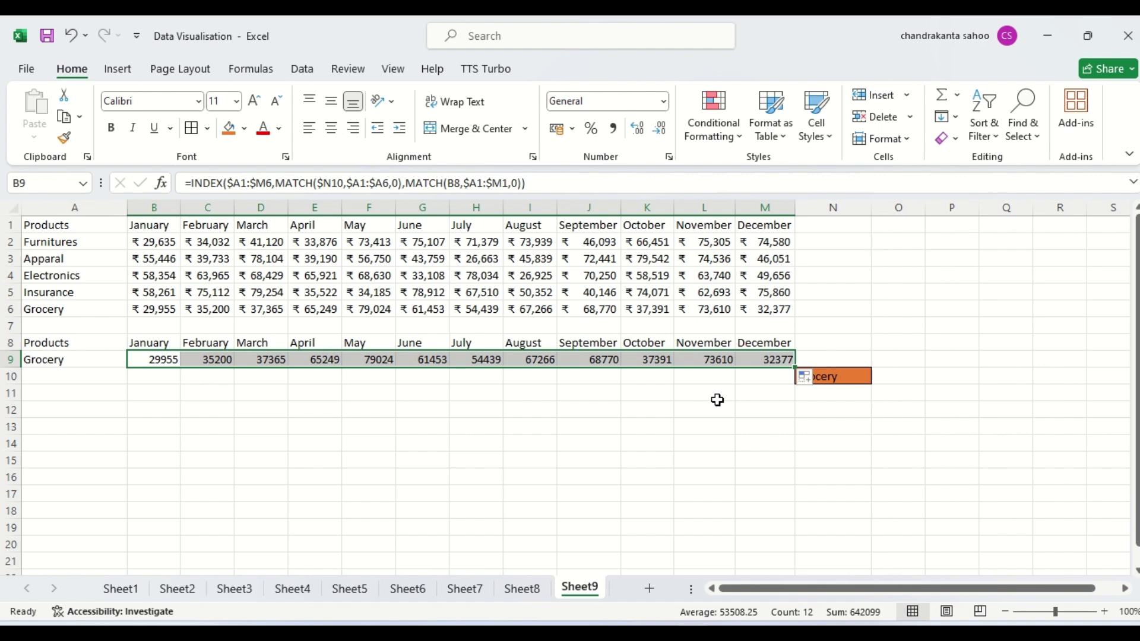
{"action": "left_click", "coordinate": [787, 409]}
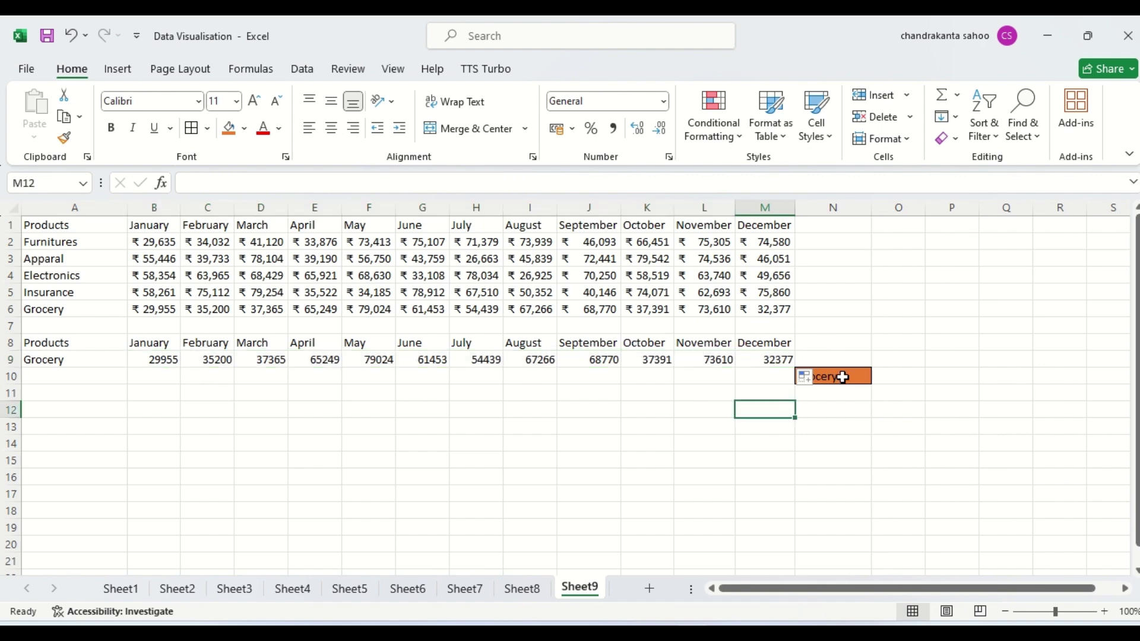
Test the linked sales row by choosing Furnitures, Electronics and Insurance in turn from the N10 product drop-down
{"action": "left_click", "coordinate": [840, 377]}
{"action": "left_click", "coordinate": [879, 376]}
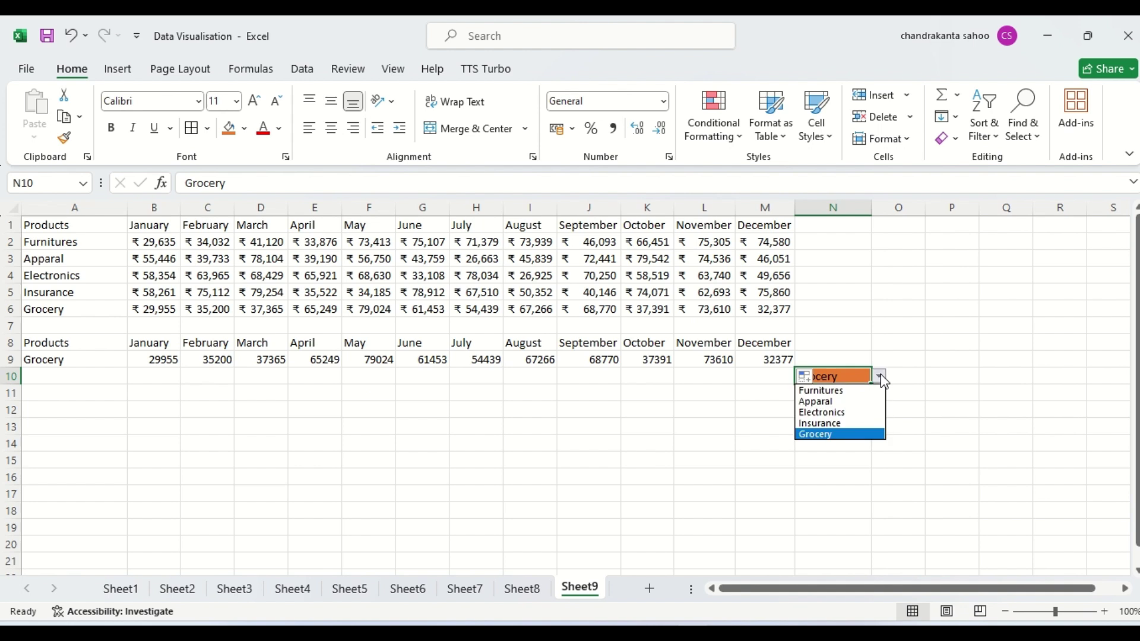
{"action": "left_click", "coordinate": [823, 390]}
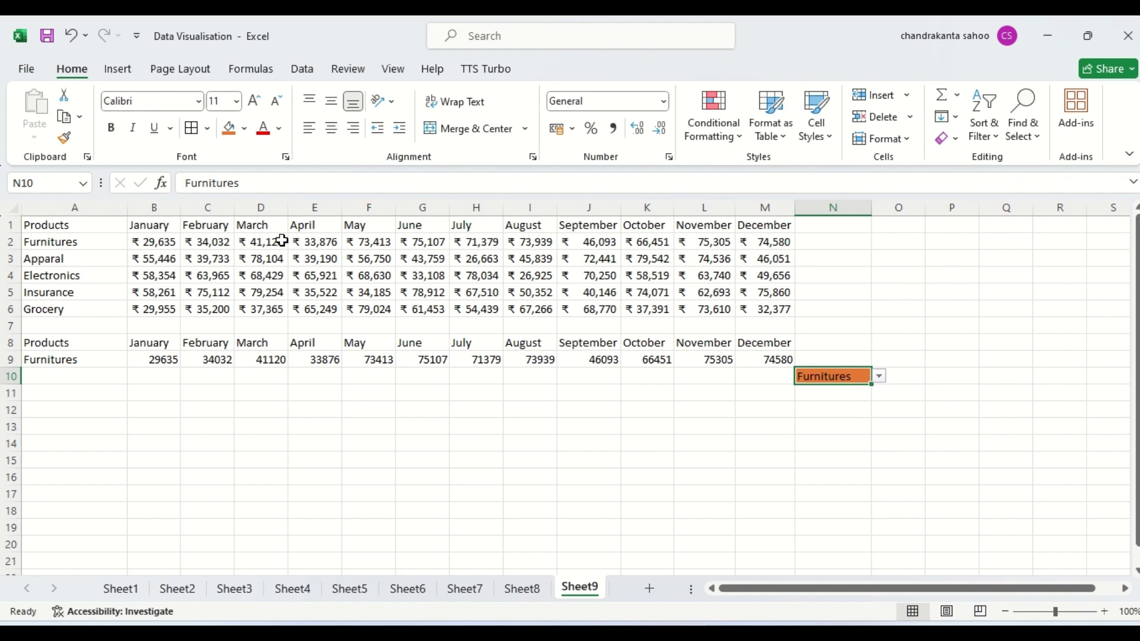
{"action": "left_click", "coordinate": [880, 379]}
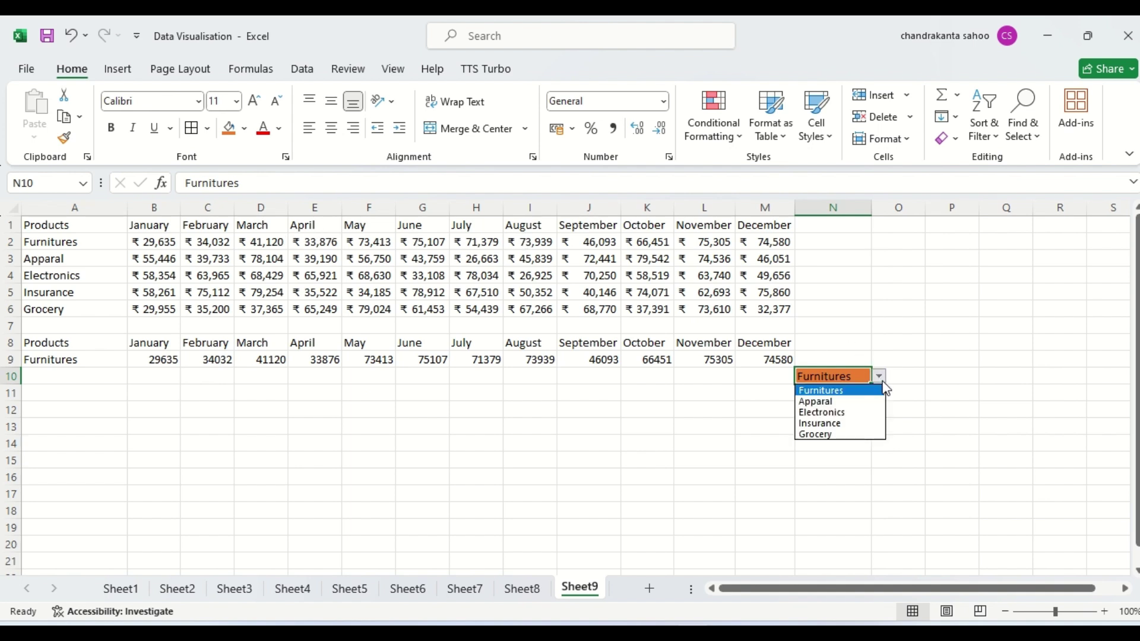
{"action": "left_click", "coordinate": [849, 414]}
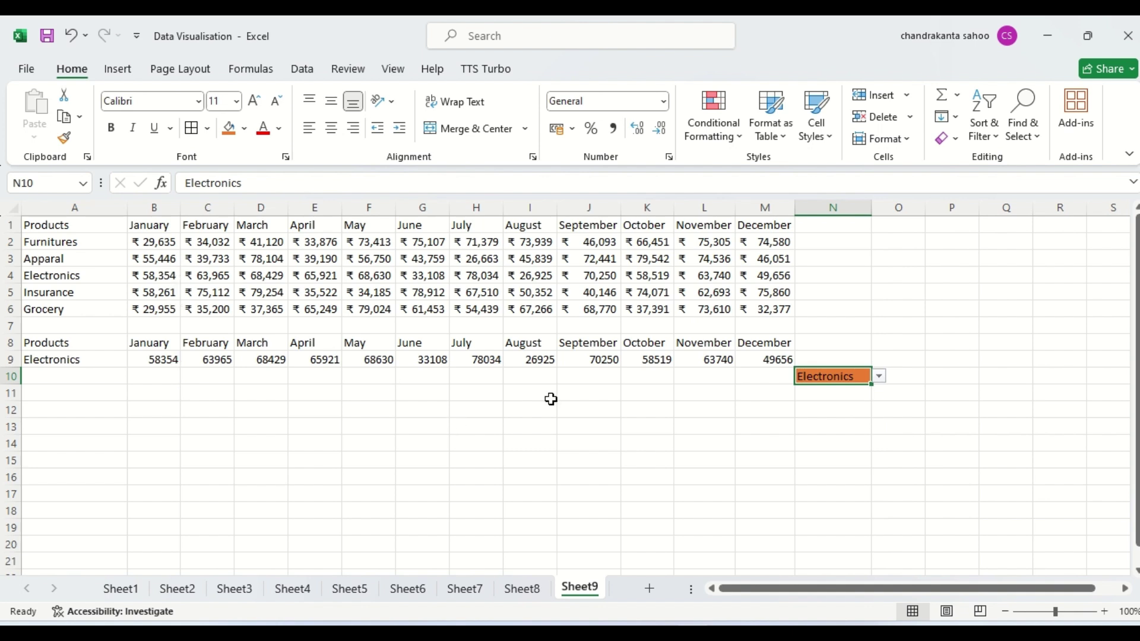
{"action": "left_click", "coordinate": [880, 376]}
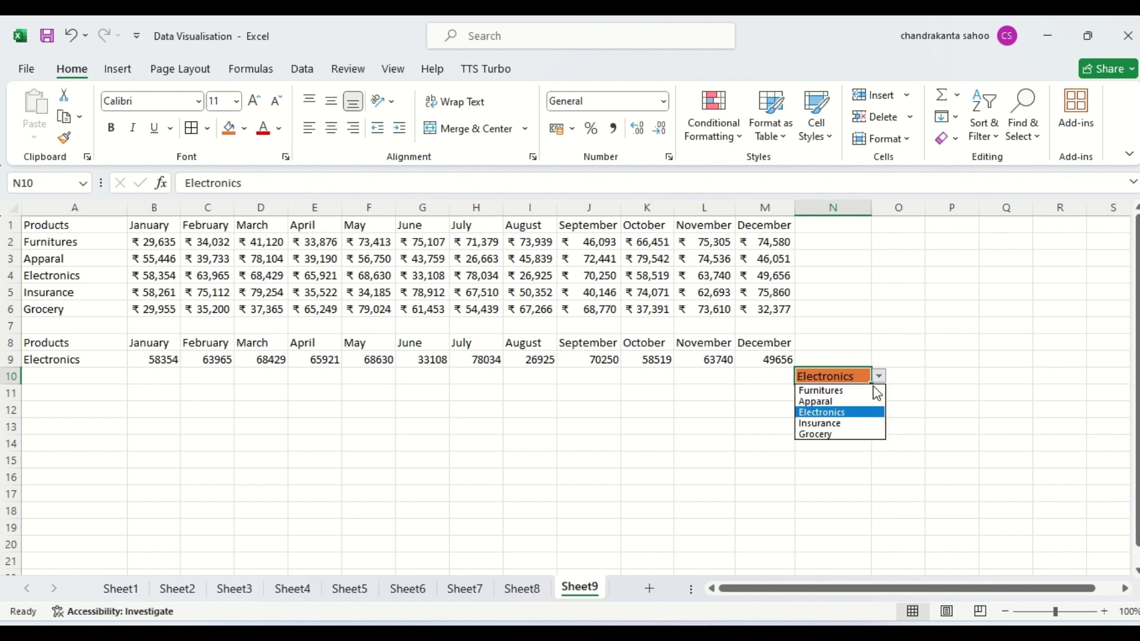
{"action": "left_click", "coordinate": [845, 423]}
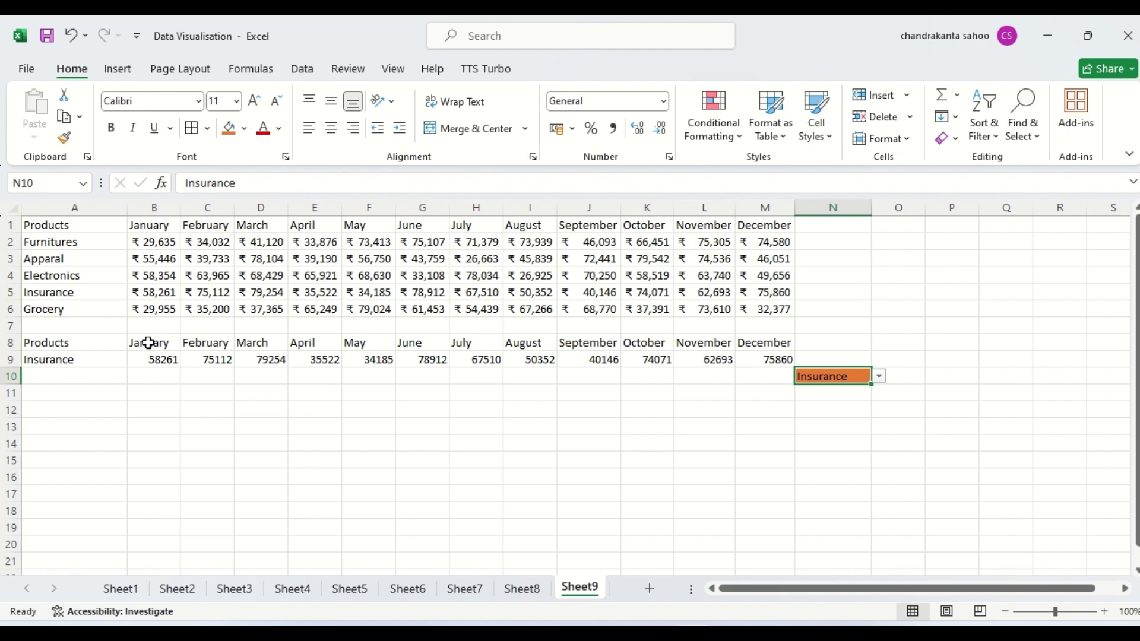
Insert a 2-D clustered column chart from the linked headers and sales row in A8:M9
{"action": "left_click", "coordinate": [35, 345]}
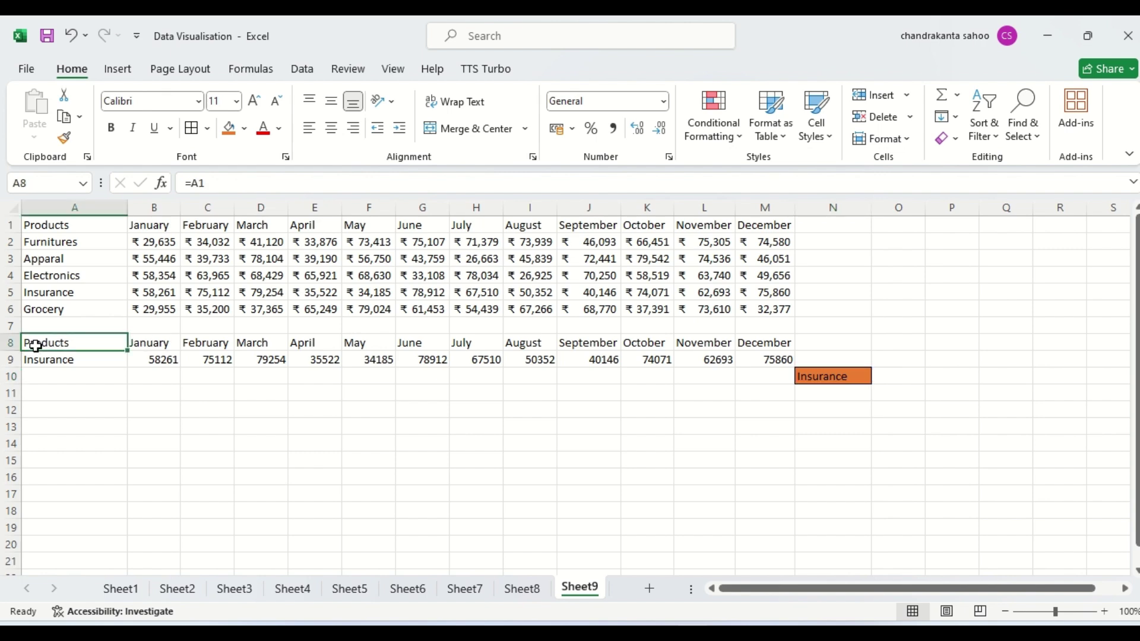
{"action": "key", "text": "shift+Right"}
{"action": "key", "text": "shift+Right"}
{"action": "key", "text": "ctrl+shift+Right"}
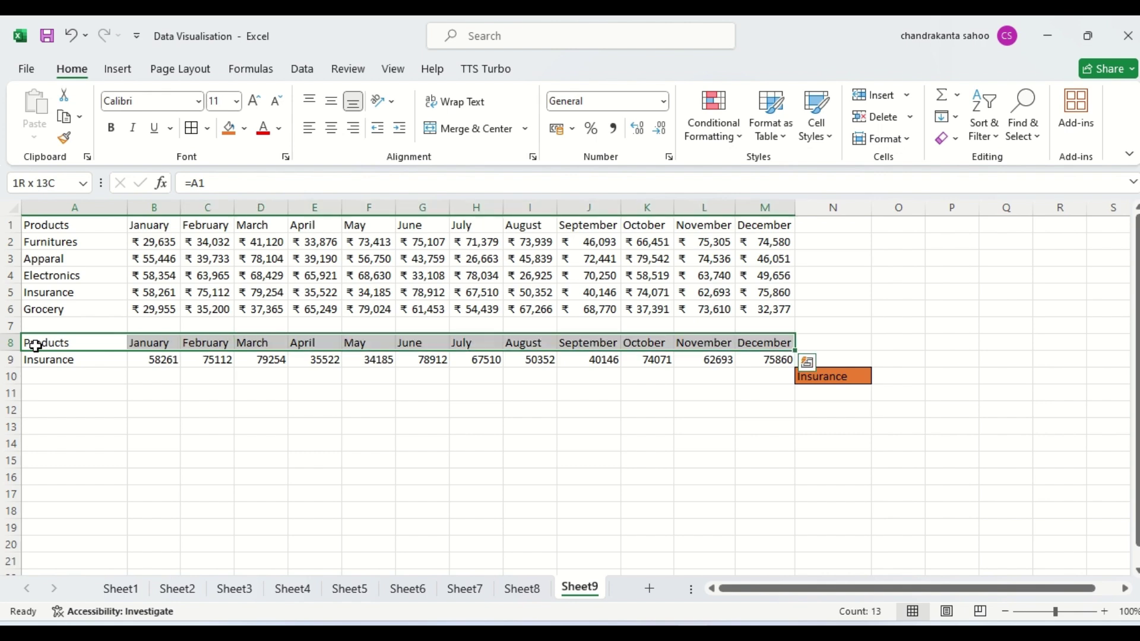
{"action": "key", "text": "shift+Down"}
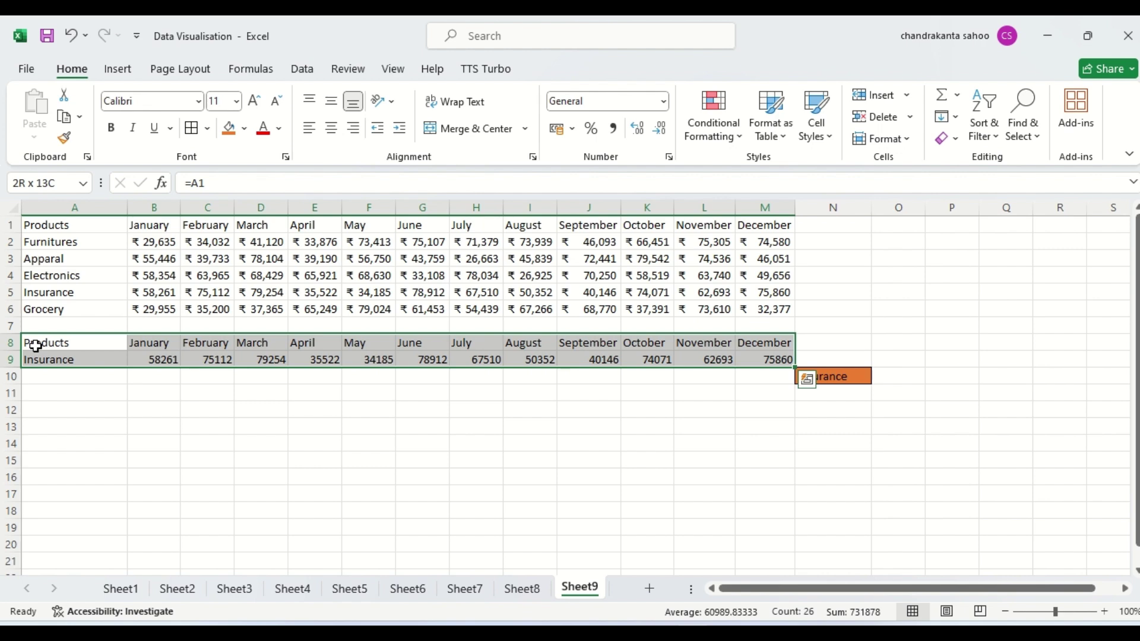
{"action": "left_click", "coordinate": [118, 70]}
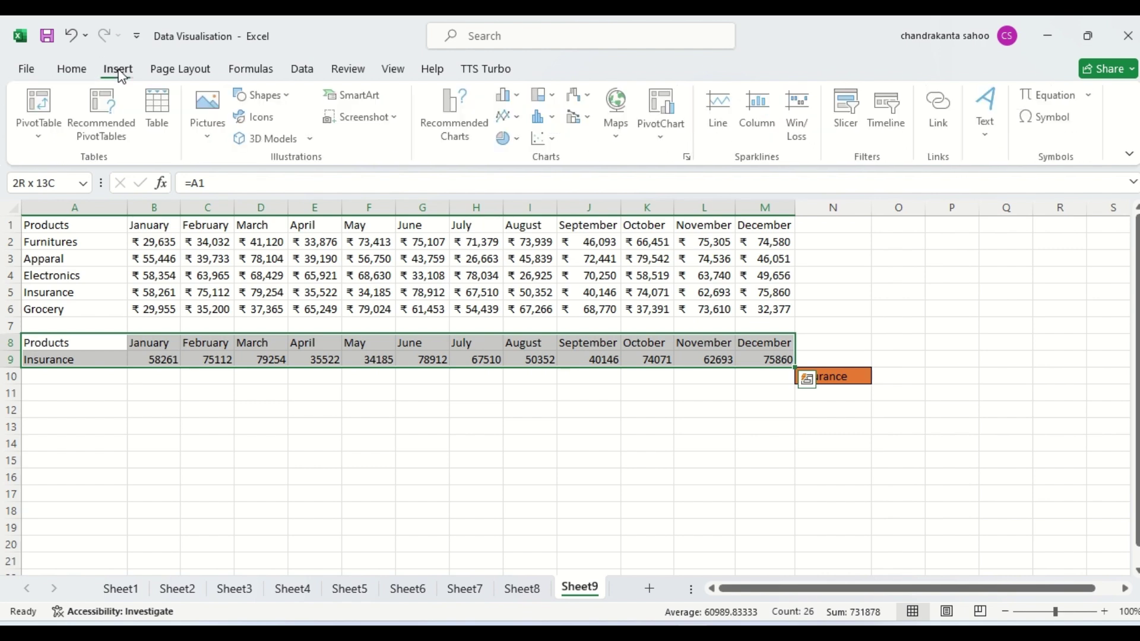
{"action": "left_click", "coordinate": [515, 98]}
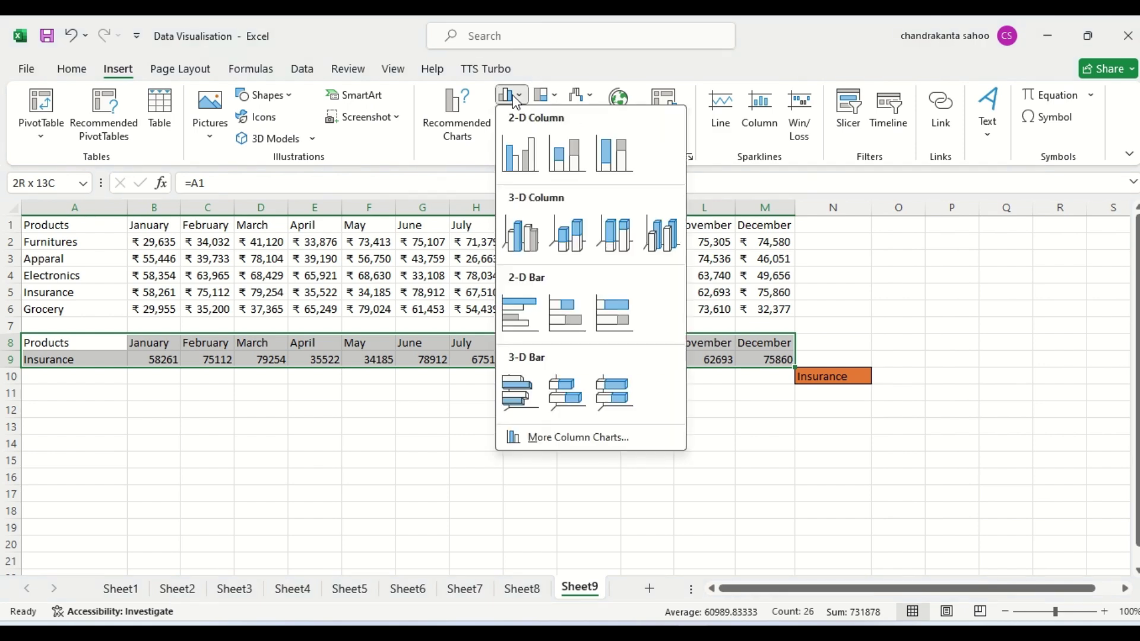
{"action": "left_click", "coordinate": [518, 156]}
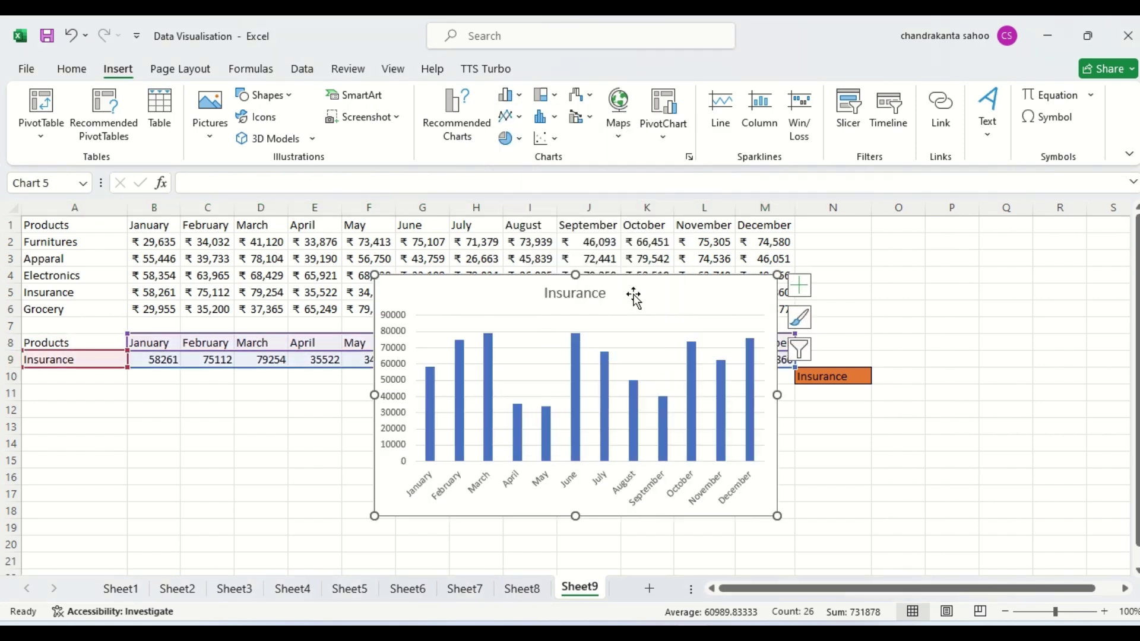
Place the column chart directly below row 9, starting at column B, and reduce its height slightly
{"action": "left_click_drag", "start_coordinate": [590, 331], "coordinate": [390, 403]}
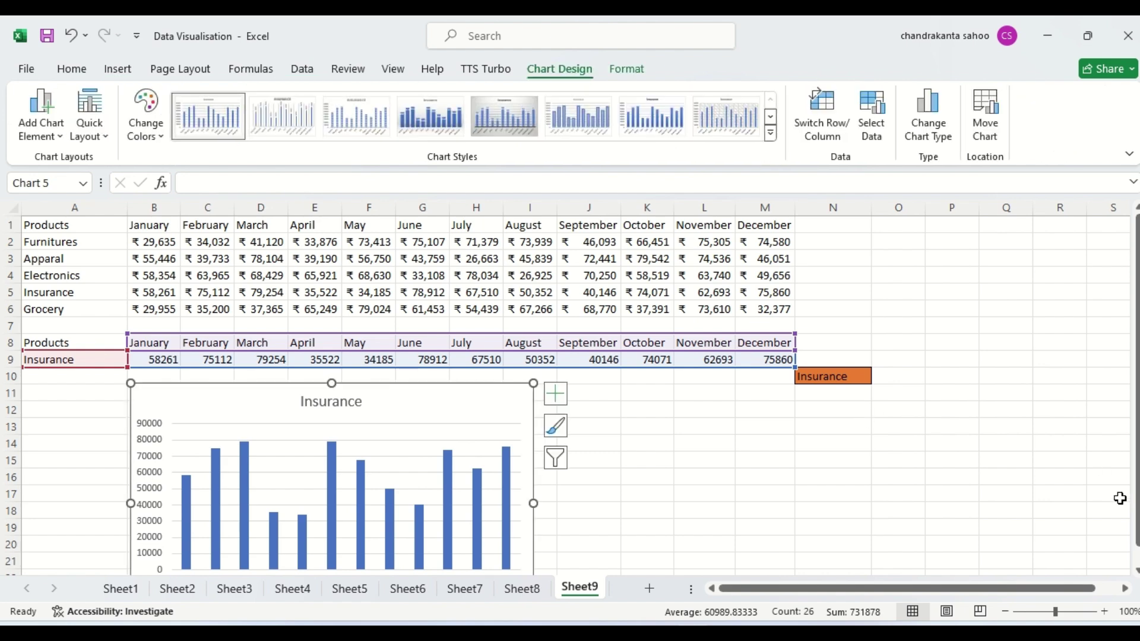
{"action": "left_click_drag", "start_coordinate": [1137, 496], "coordinate": [1136, 514]}
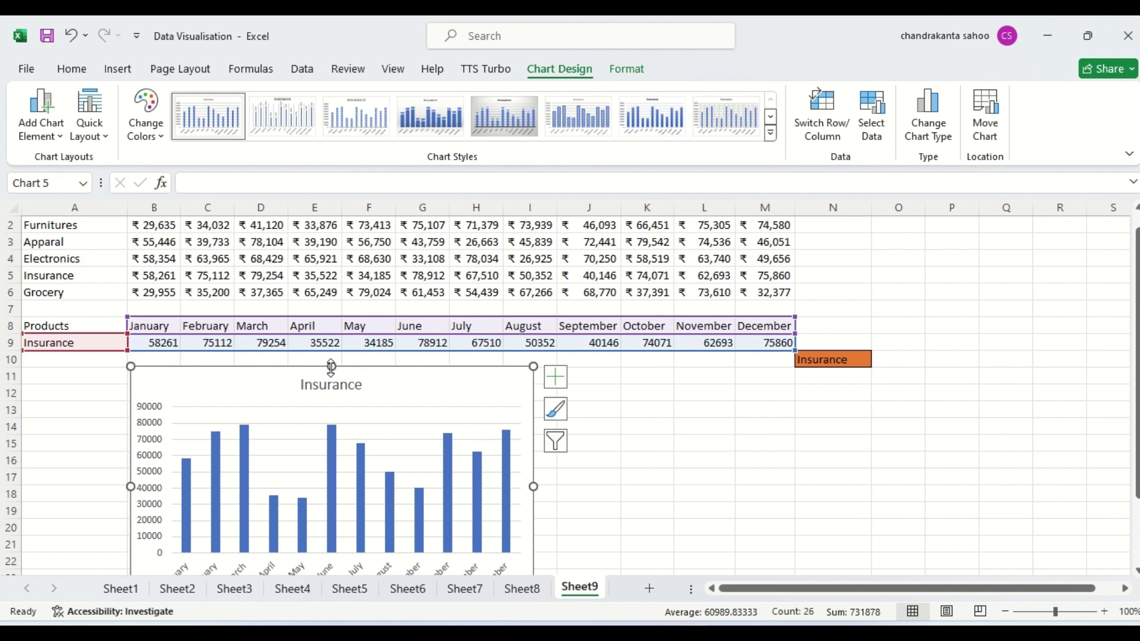
{"action": "left_click", "coordinate": [331, 398]}
{"action": "left_click_drag", "start_coordinate": [330, 401], "coordinate": [354, 402]}
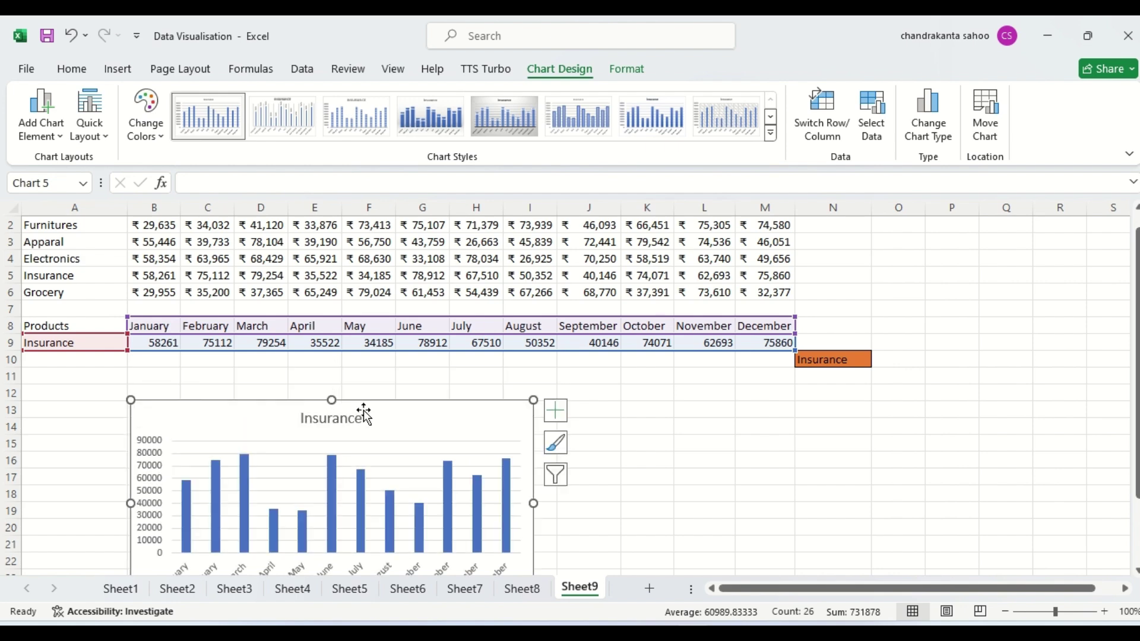
{"action": "left_click", "coordinate": [364, 411]}
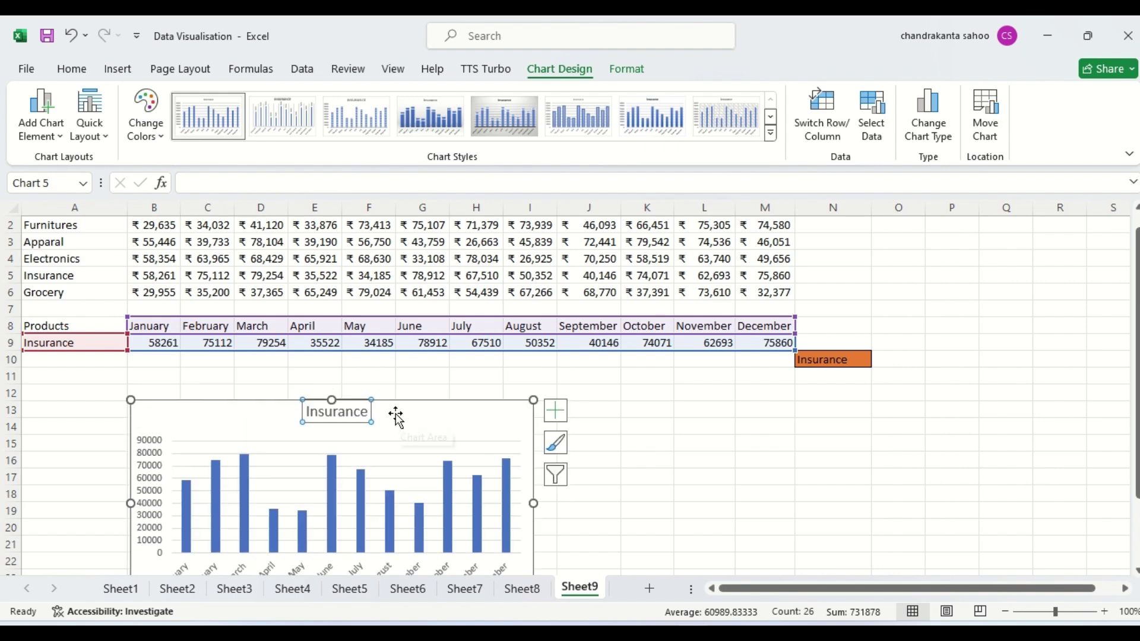
{"action": "left_click_drag", "start_coordinate": [394, 412], "coordinate": [391, 372]}
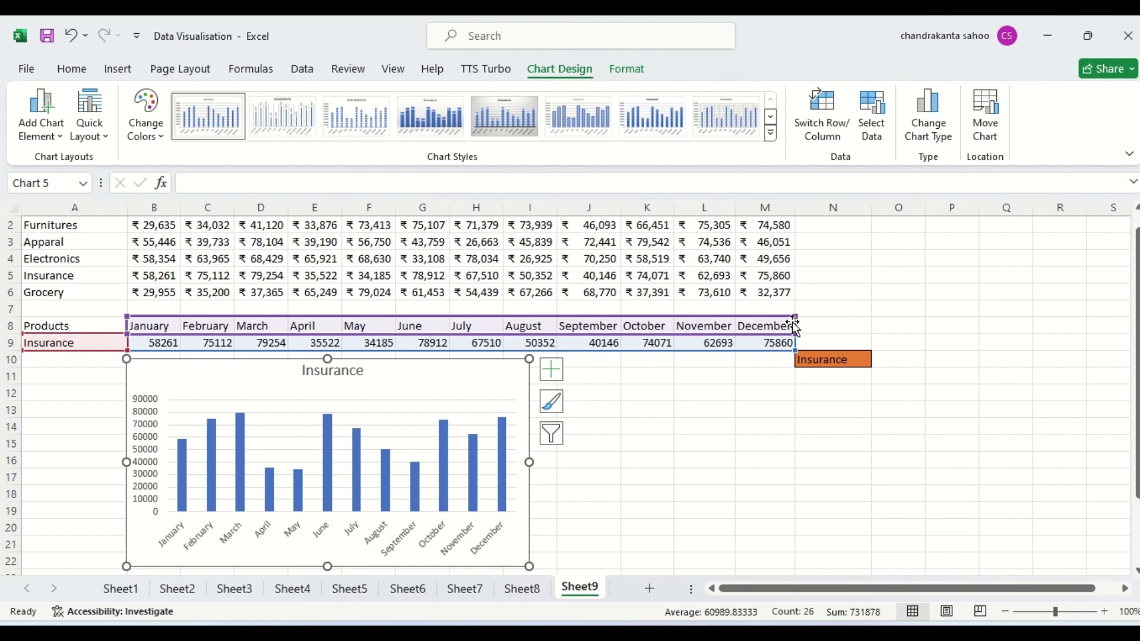
Test the column chart's link to the N10 drop-down by choosing Apparal and then Insurance
{"action": "left_click", "coordinate": [857, 361]}
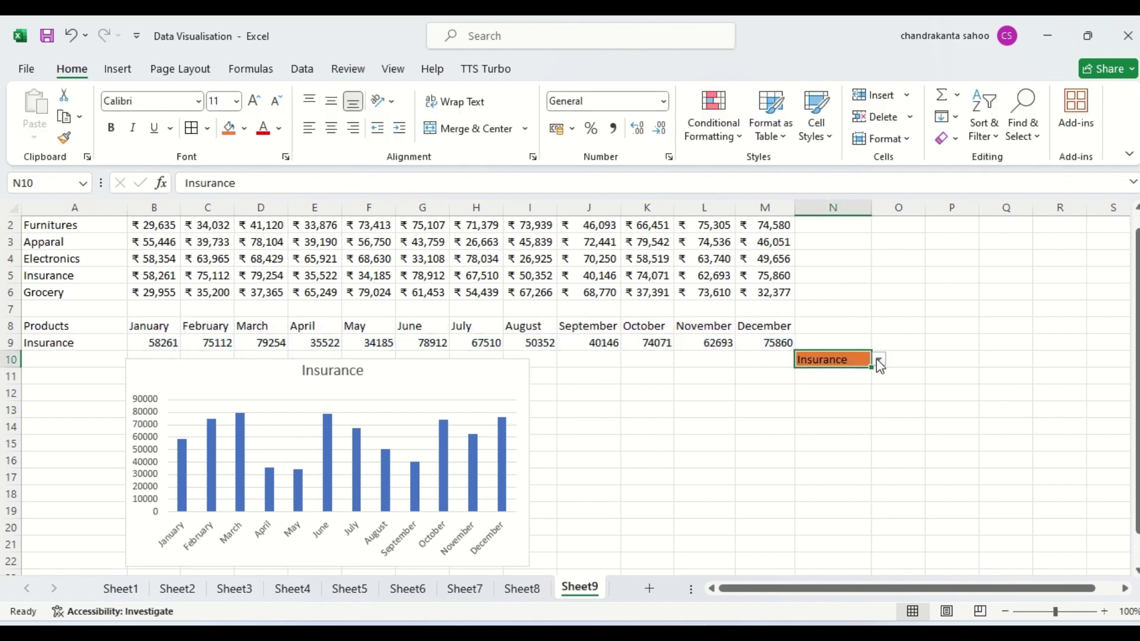
{"action": "left_click", "coordinate": [879, 360]}
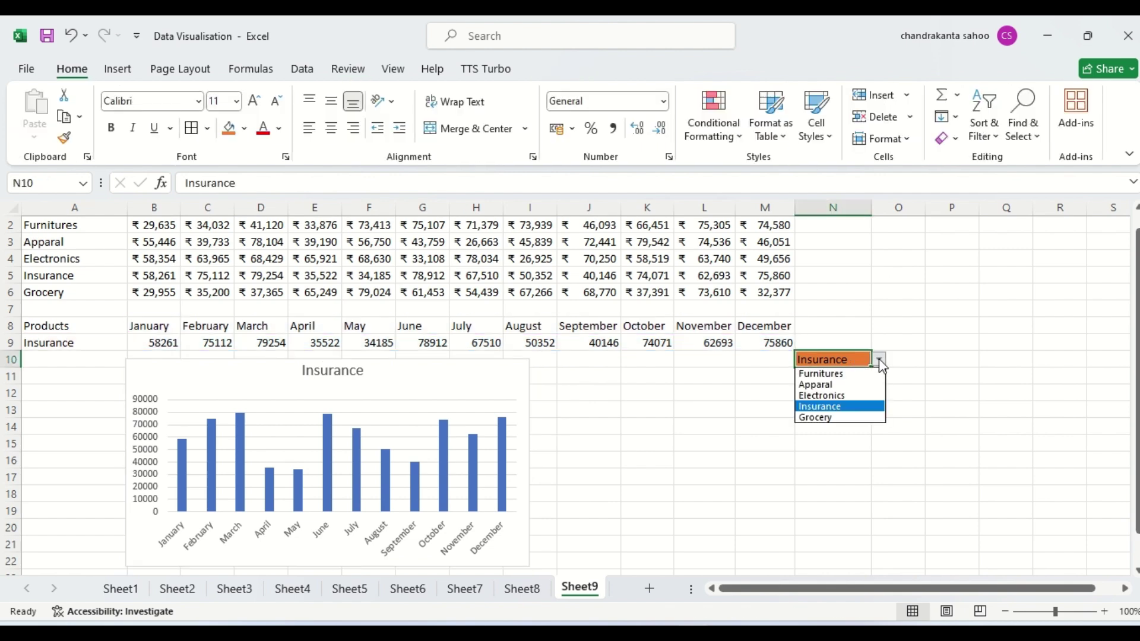
{"action": "left_click", "coordinate": [835, 384]}
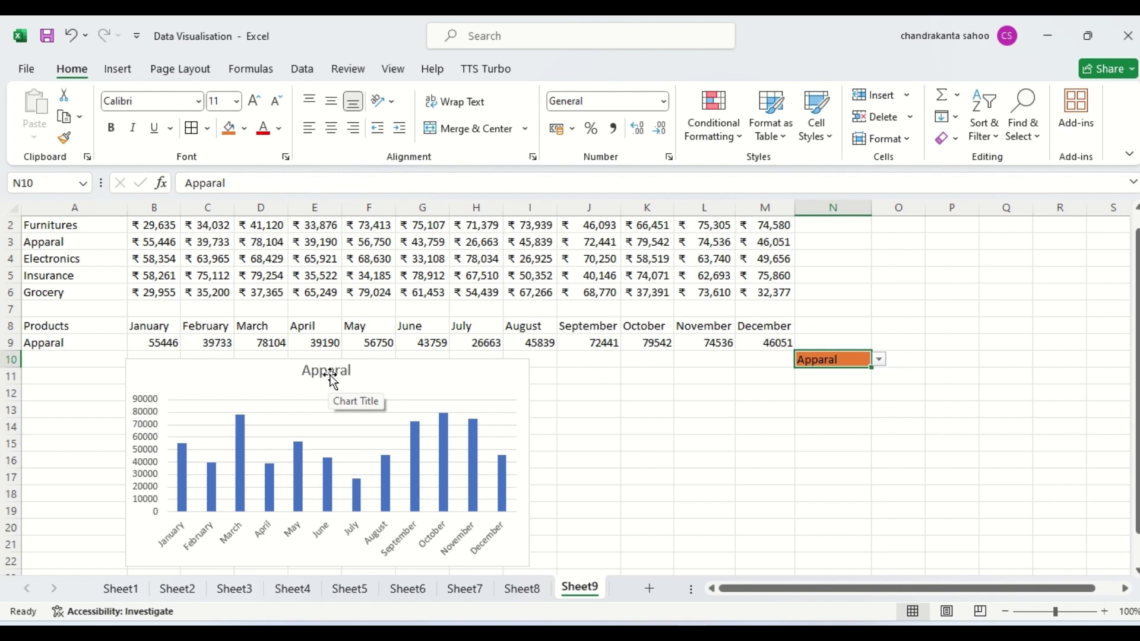
{"action": "left_click", "coordinate": [886, 360]}
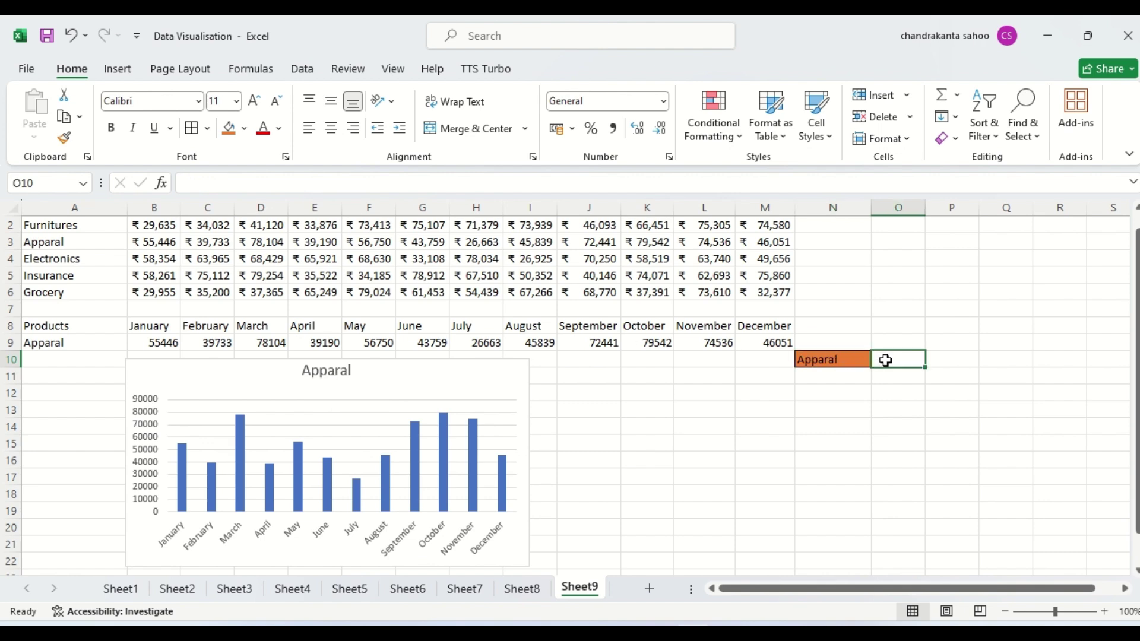
{"action": "left_click", "coordinate": [856, 359]}
{"action": "left_click", "coordinate": [879, 360]}
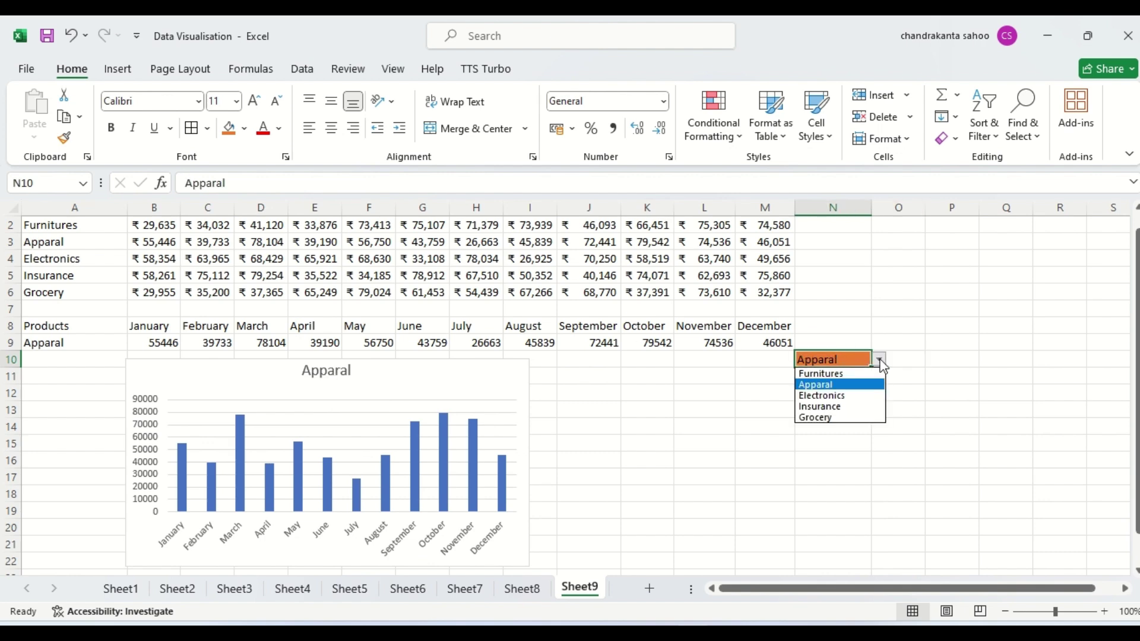
{"action": "left_click", "coordinate": [831, 407]}
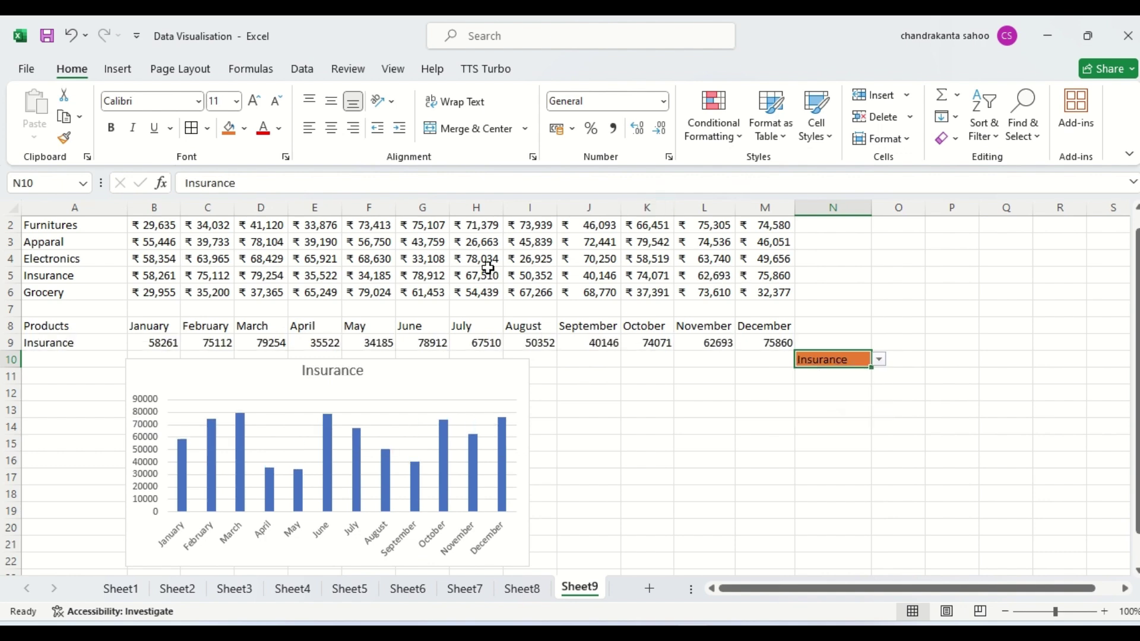
Change the existing column chart to a 2-D line chart
{"action": "left_click", "coordinate": [118, 69]}
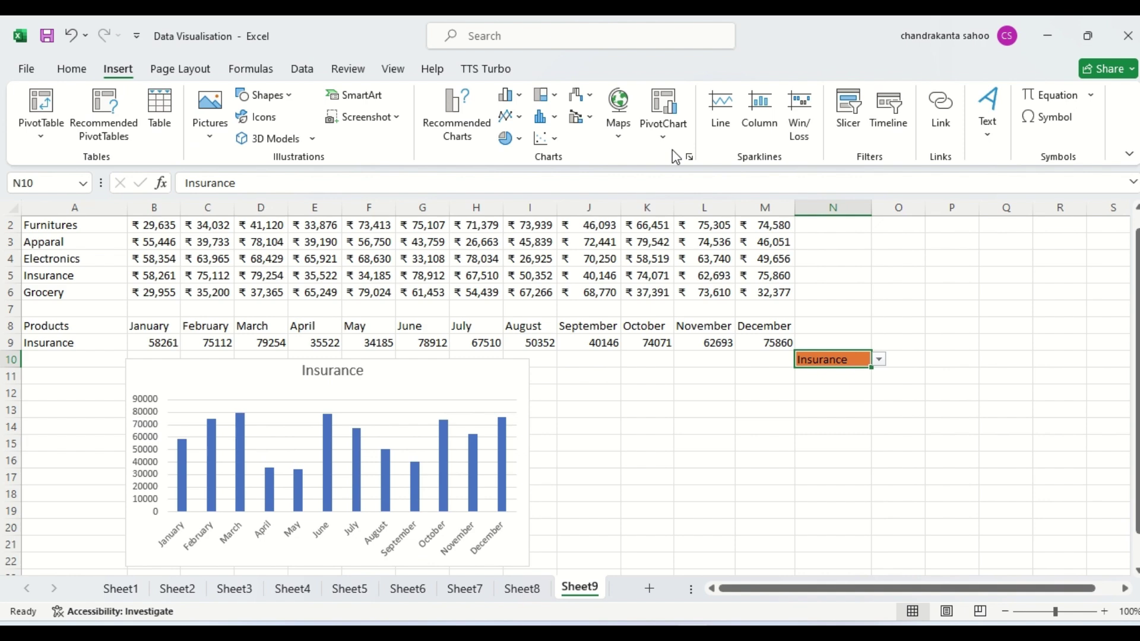
{"action": "left_click", "coordinate": [722, 107]}
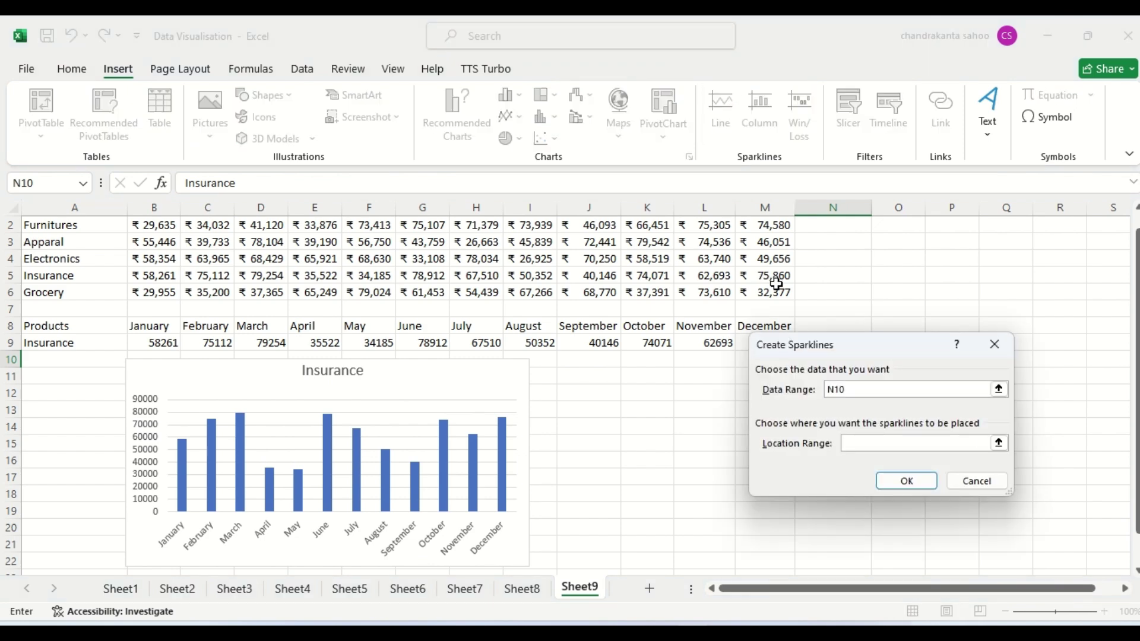
{"action": "left_click", "coordinate": [995, 345]}
{"action": "left_click", "coordinate": [477, 374]}
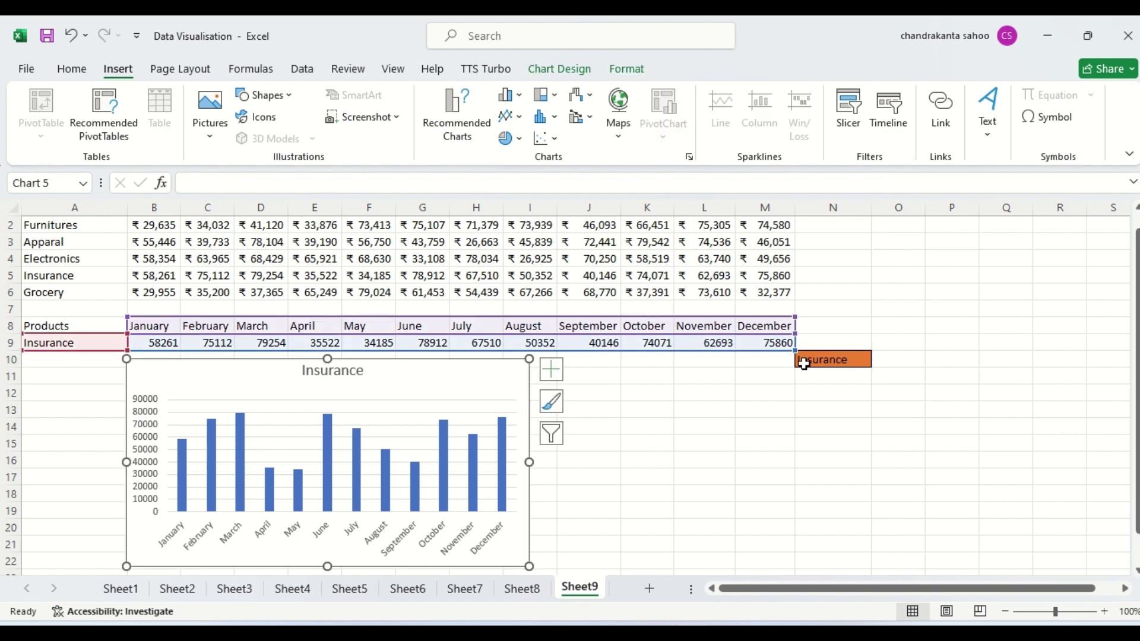
{"action": "left_click", "coordinate": [510, 116]}
{"action": "left_click", "coordinate": [529, 168]}
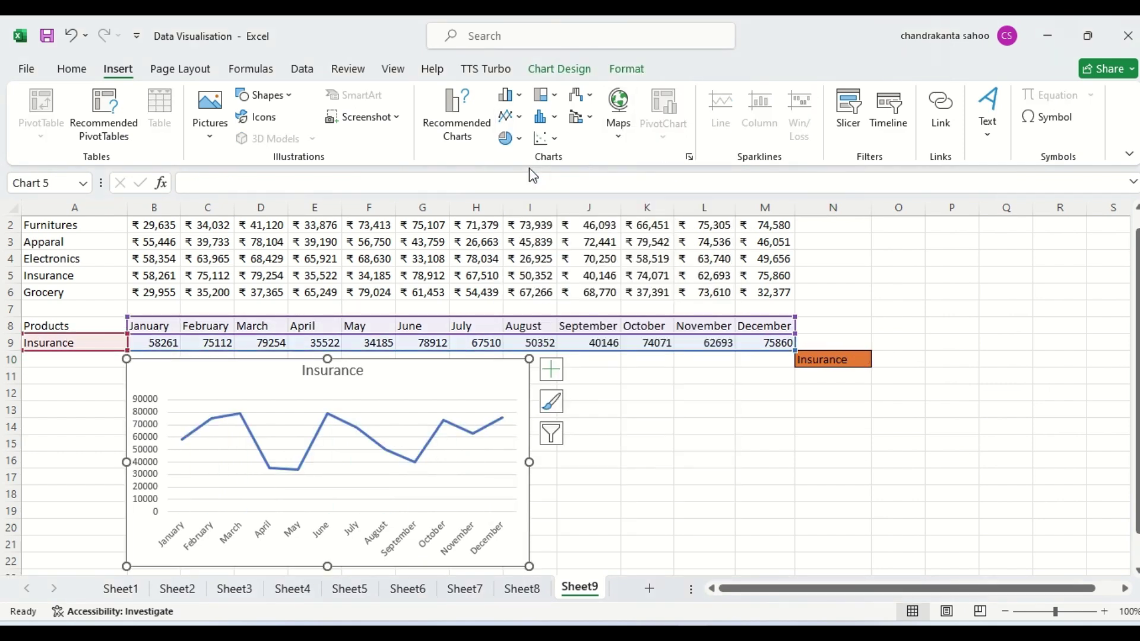
Test the line chart with the N10 drop-down by choosing Electronics and then Apparal
{"action": "left_click", "coordinate": [834, 363]}
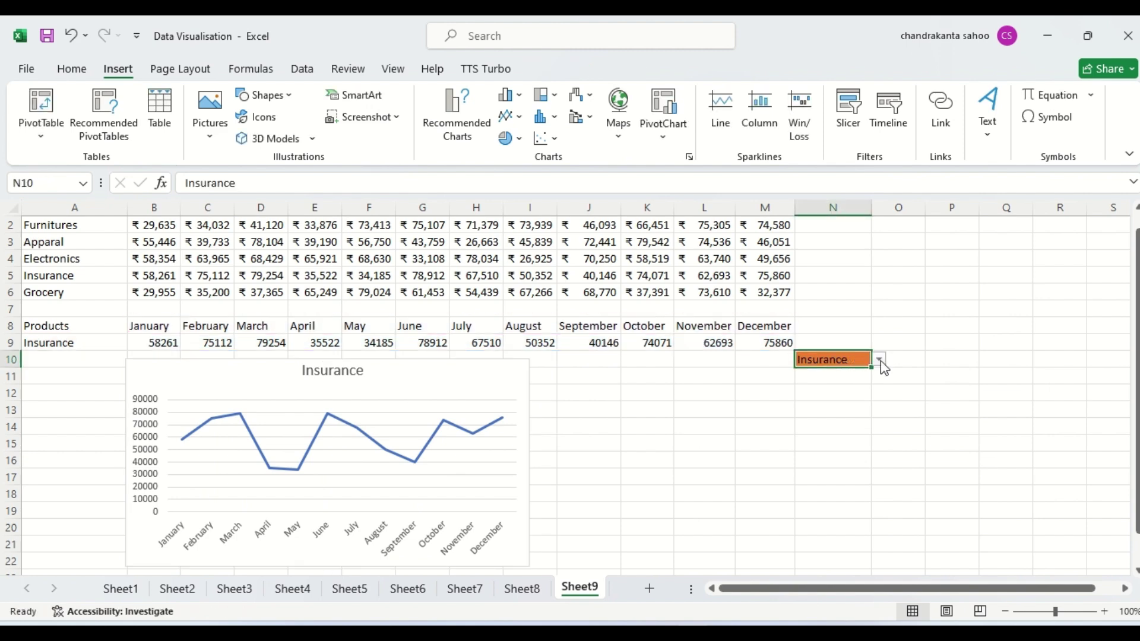
{"action": "left_click", "coordinate": [879, 359]}
{"action": "left_click", "coordinate": [841, 394]}
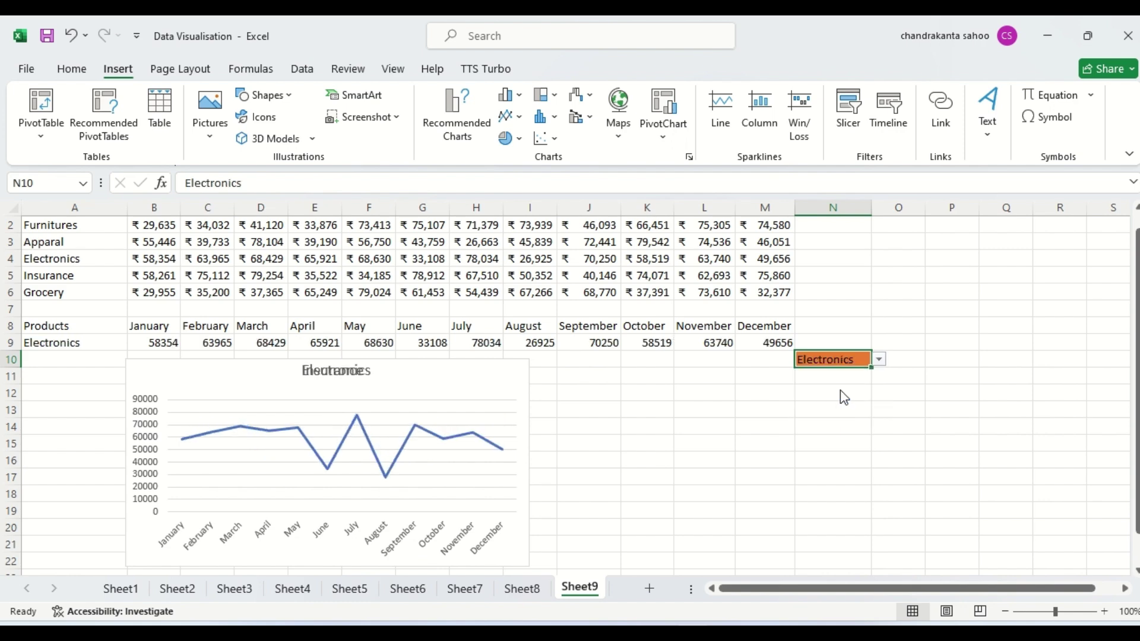
{"action": "left_click", "coordinate": [878, 360]}
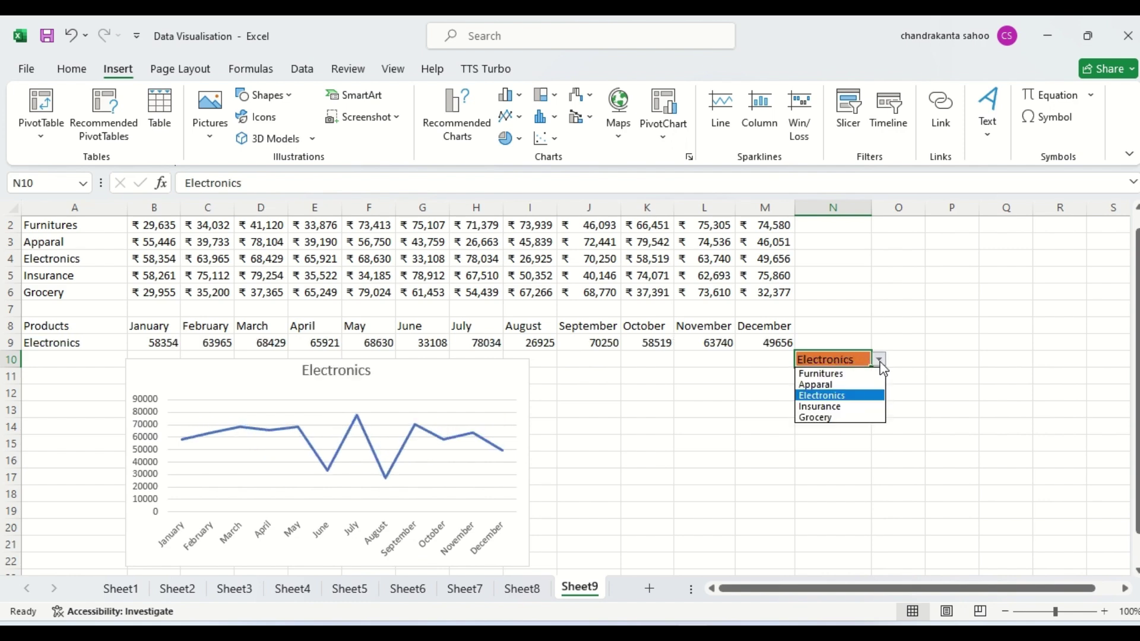
{"action": "left_click", "coordinate": [846, 386]}
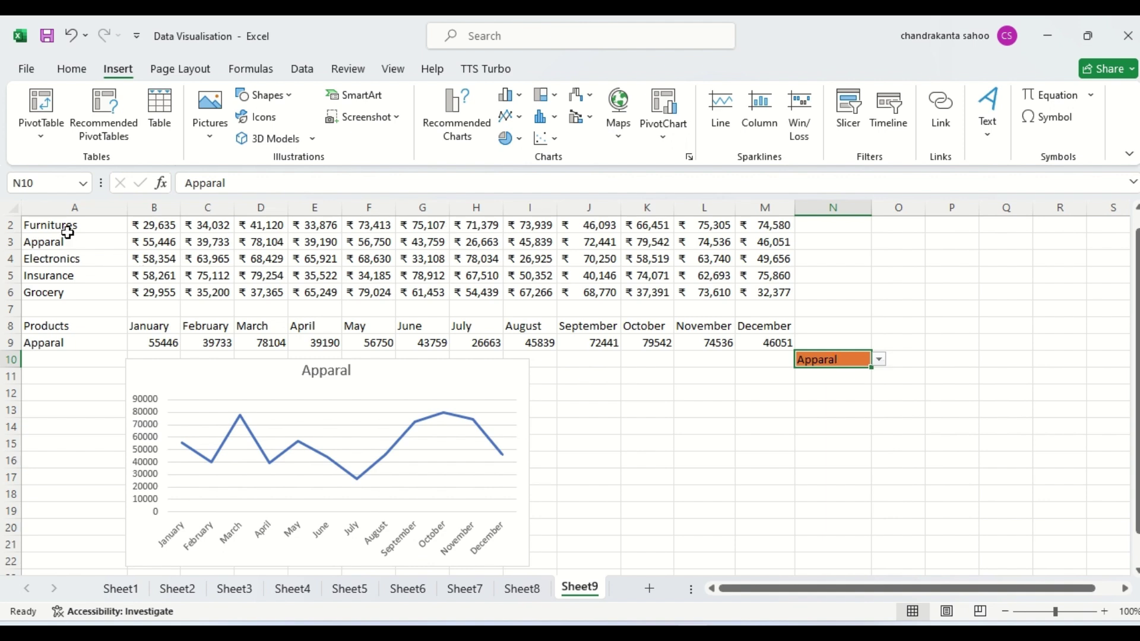
Set the product drop-down in N10 to Electronics and leave the cell
{"action": "left_click", "coordinate": [946, 324]}
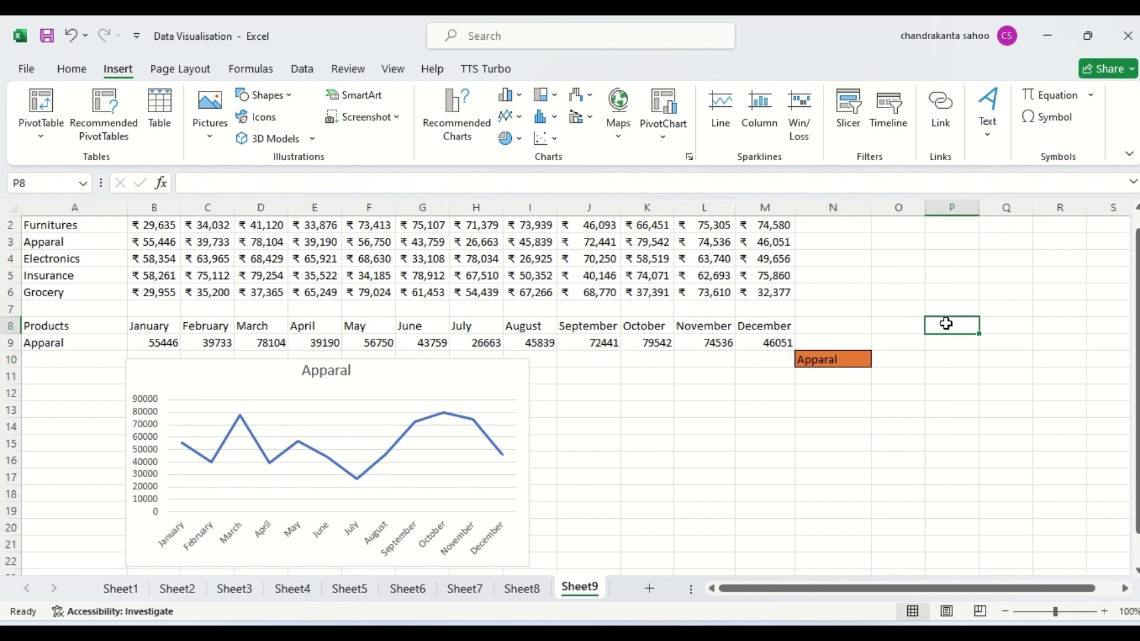
{"action": "key", "text": "Up"}
{"action": "key", "text": "Up"}
{"action": "key", "text": "Up"}
{"action": "key", "text": "Up"}
{"action": "key", "text": "Up"}
{"action": "key", "text": "Up"}
{"action": "key", "text": "Up"}
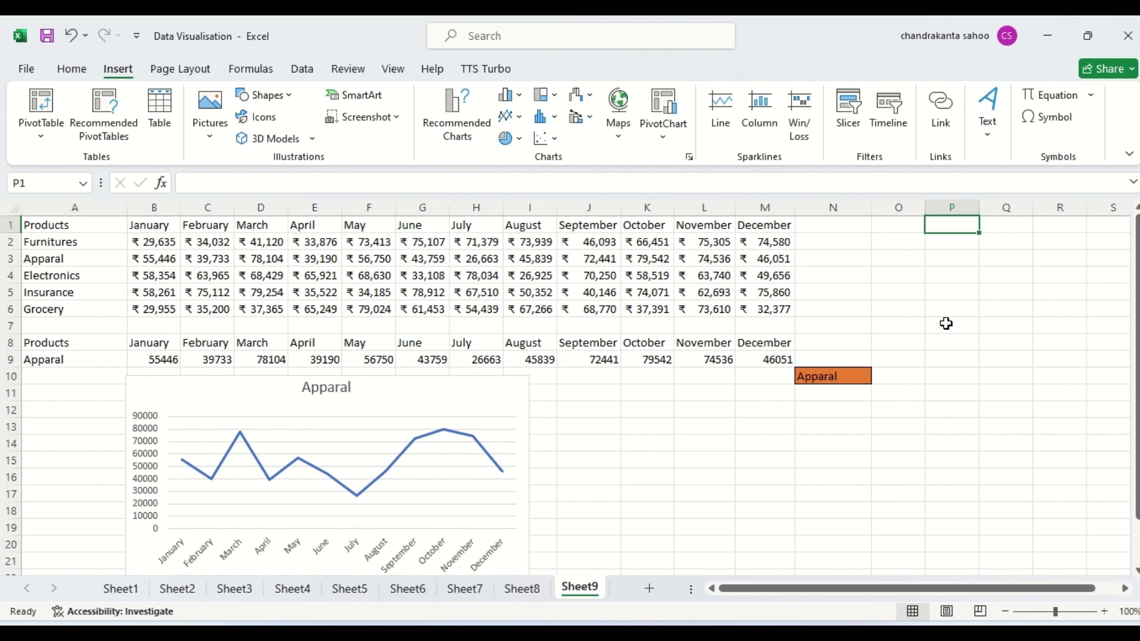
{"action": "left_click", "coordinate": [857, 375]}
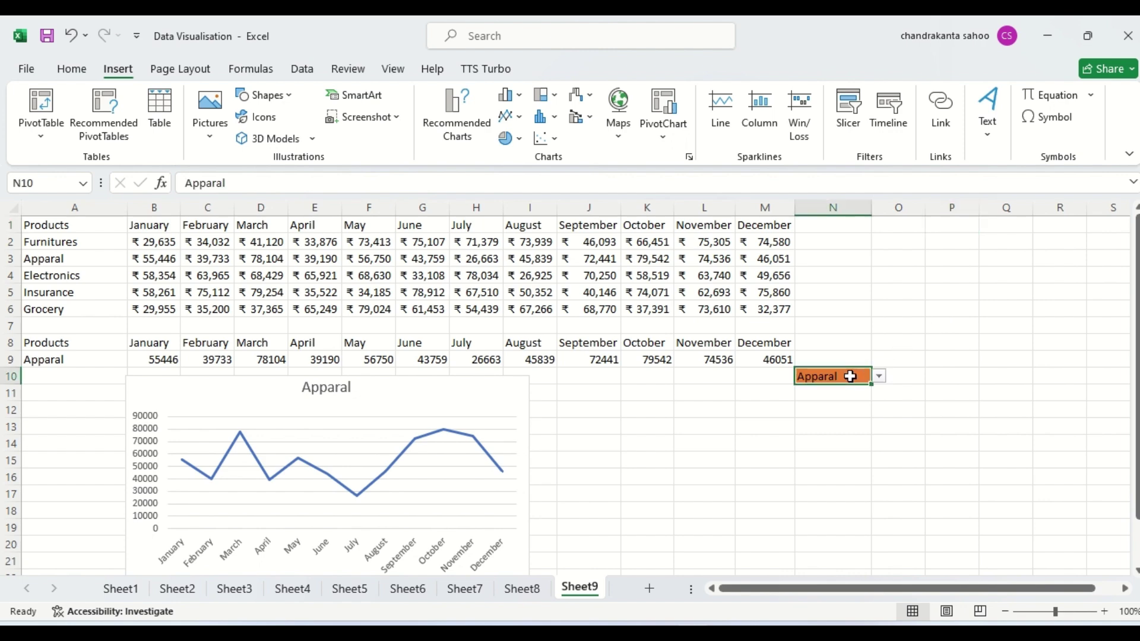
{"action": "left_click", "coordinate": [878, 378]}
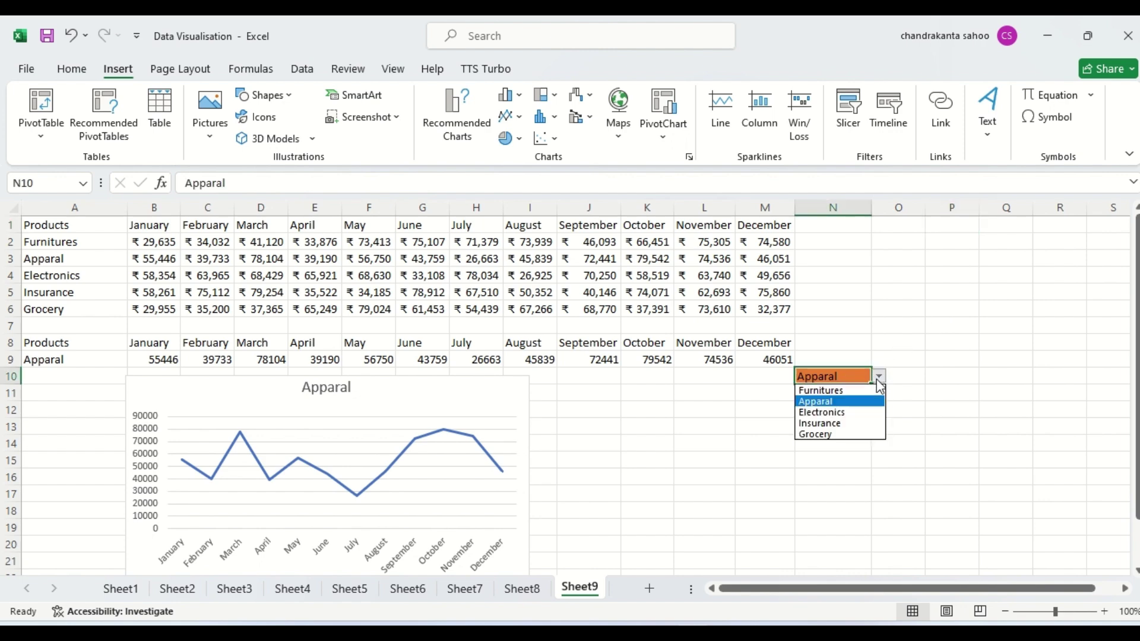
{"action": "left_click", "coordinate": [828, 414]}
{"action": "left_click", "coordinate": [837, 427]}
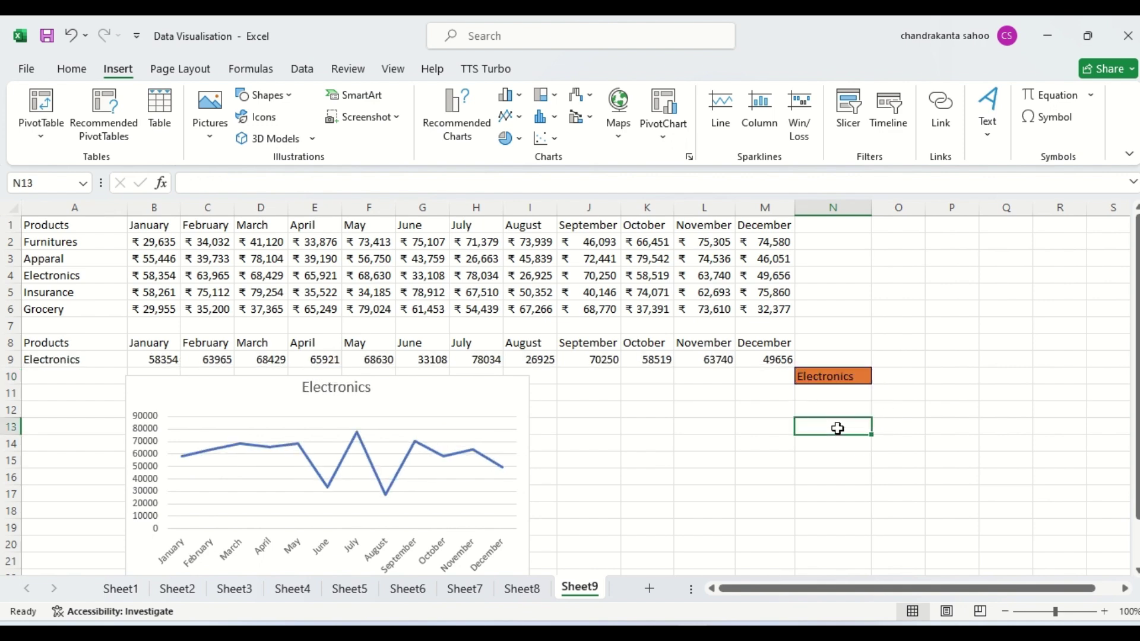